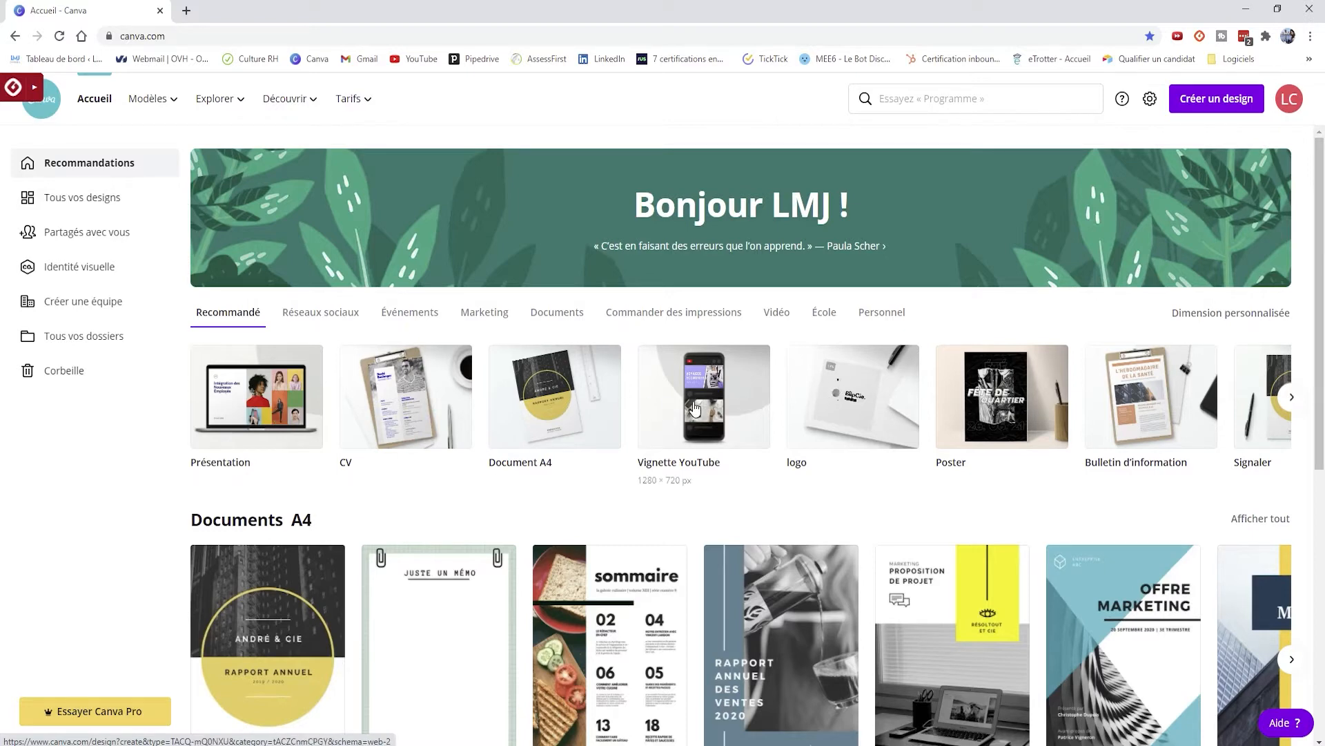
# - Browse forward through the recommended design types, then return to the first page
pyautogui.click(1295, 408)
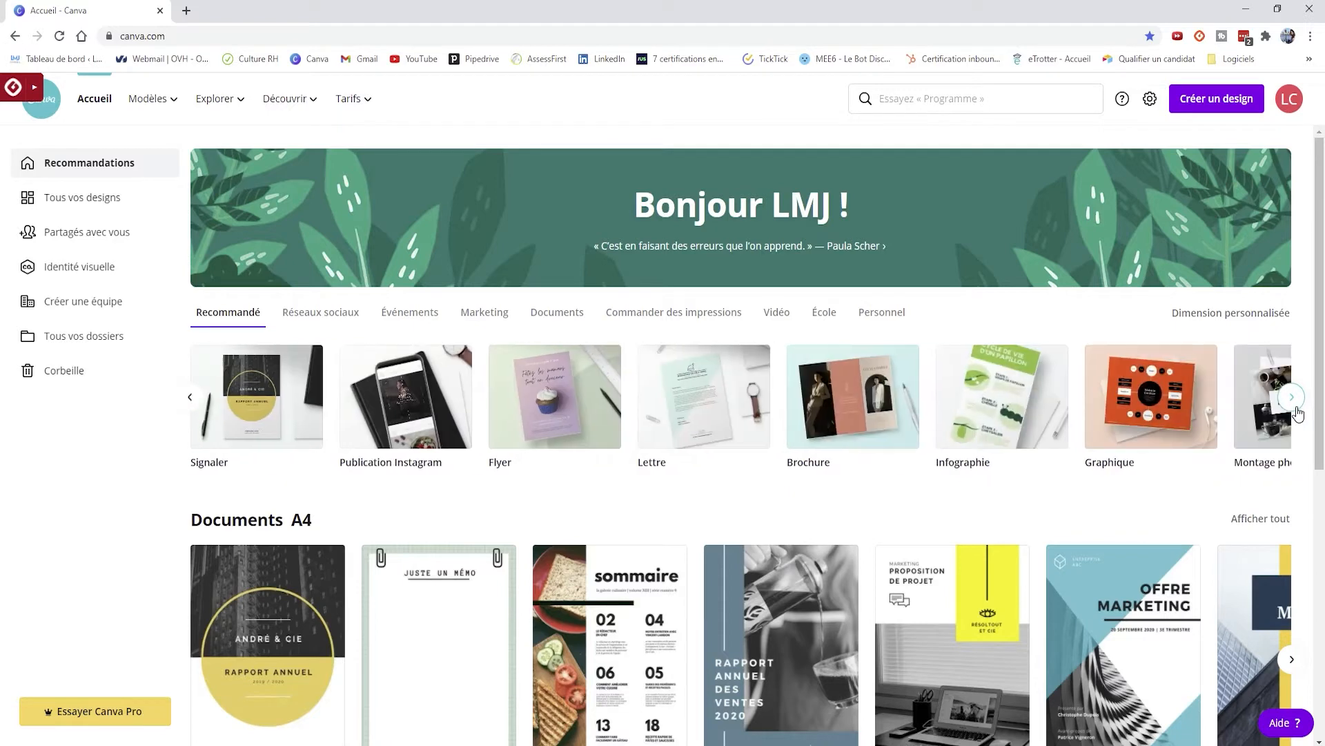
pyautogui.click(1298, 413)
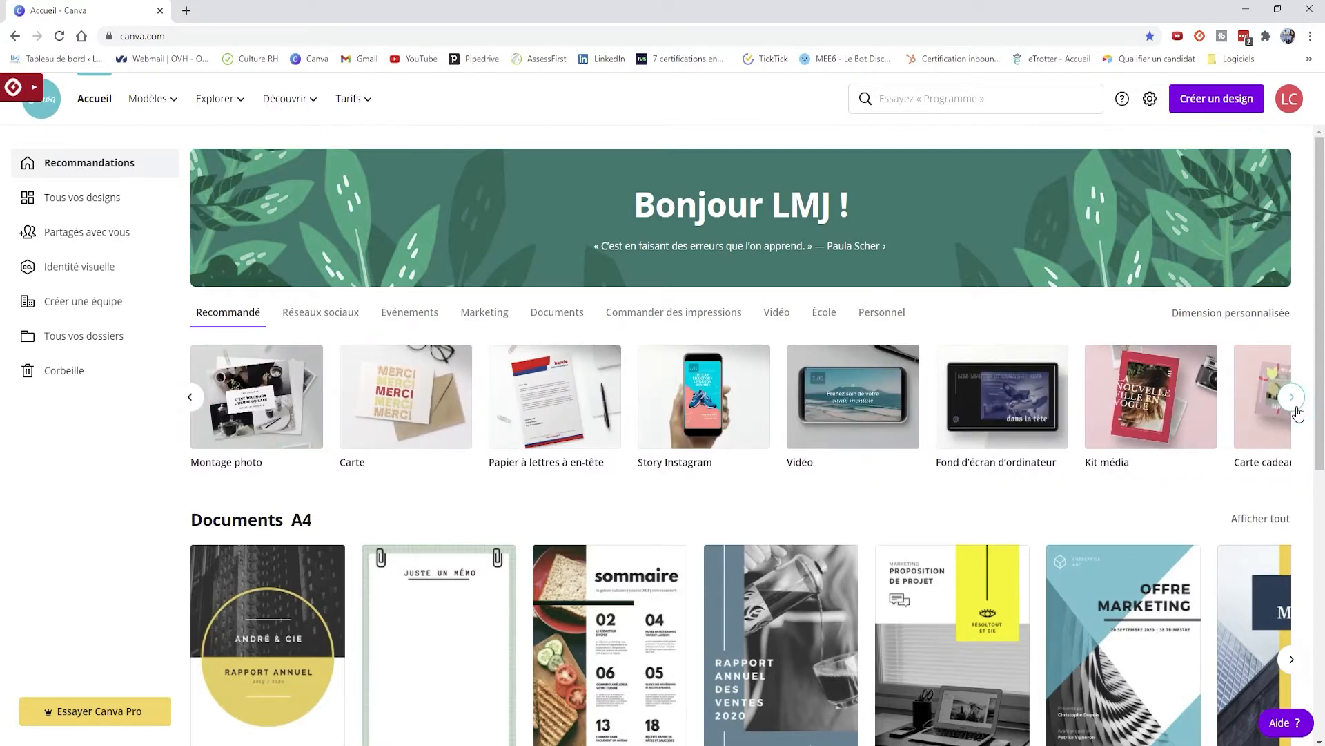
pyautogui.click(1292, 407)
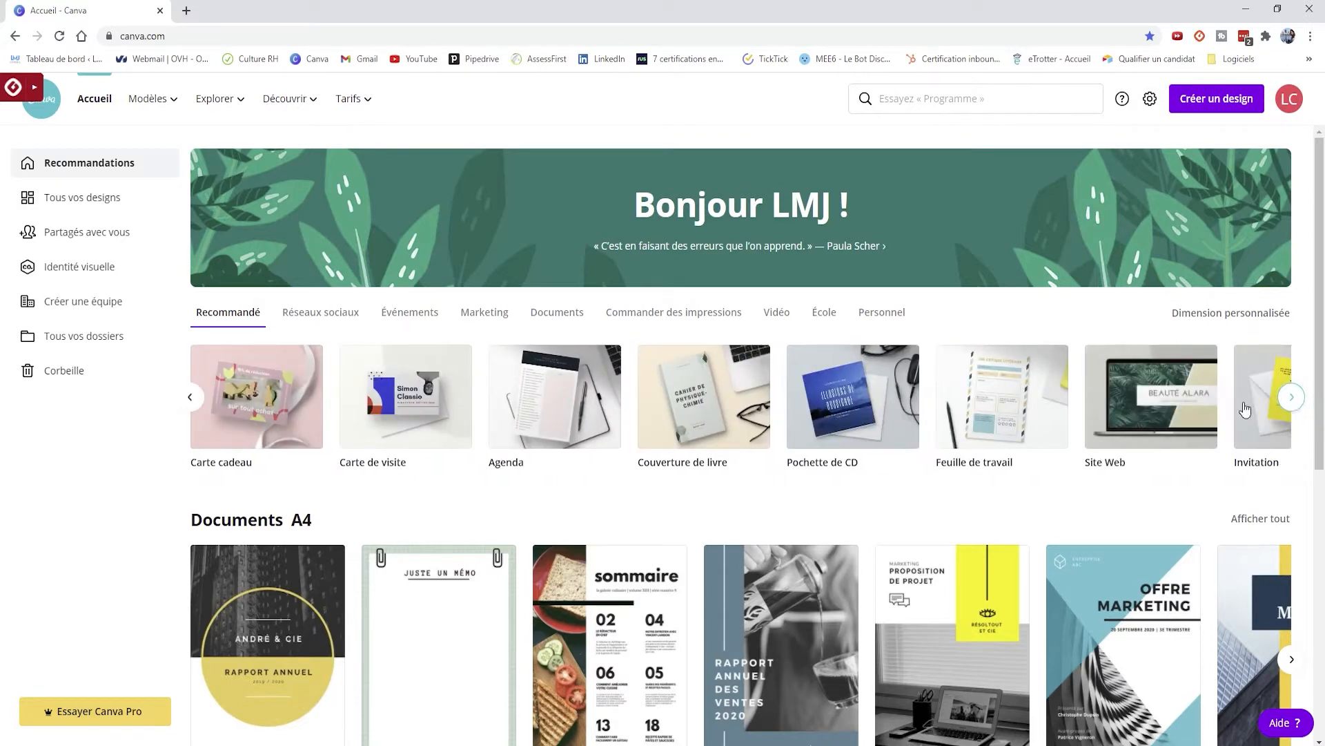
pyautogui.click(193, 407)
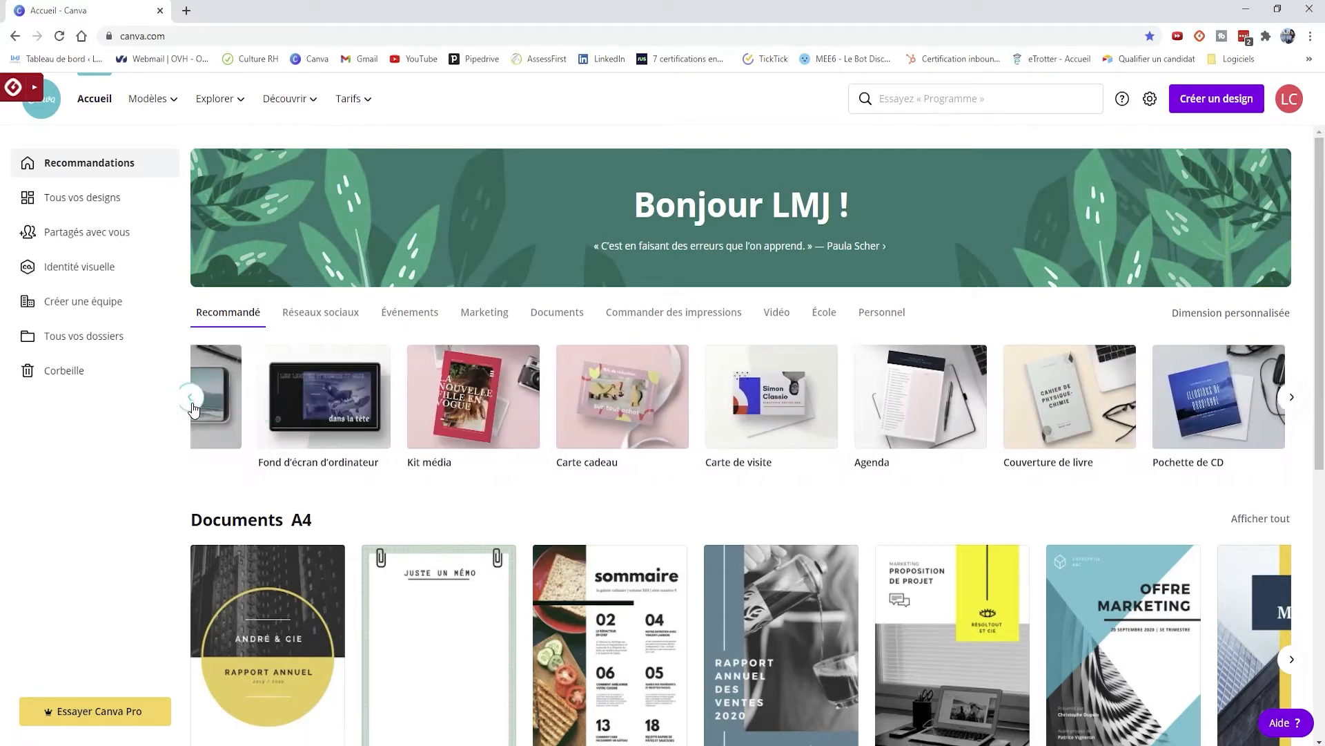
pyautogui.click(192, 407)
pyautogui.click(193, 407)
pyautogui.click(192, 408)
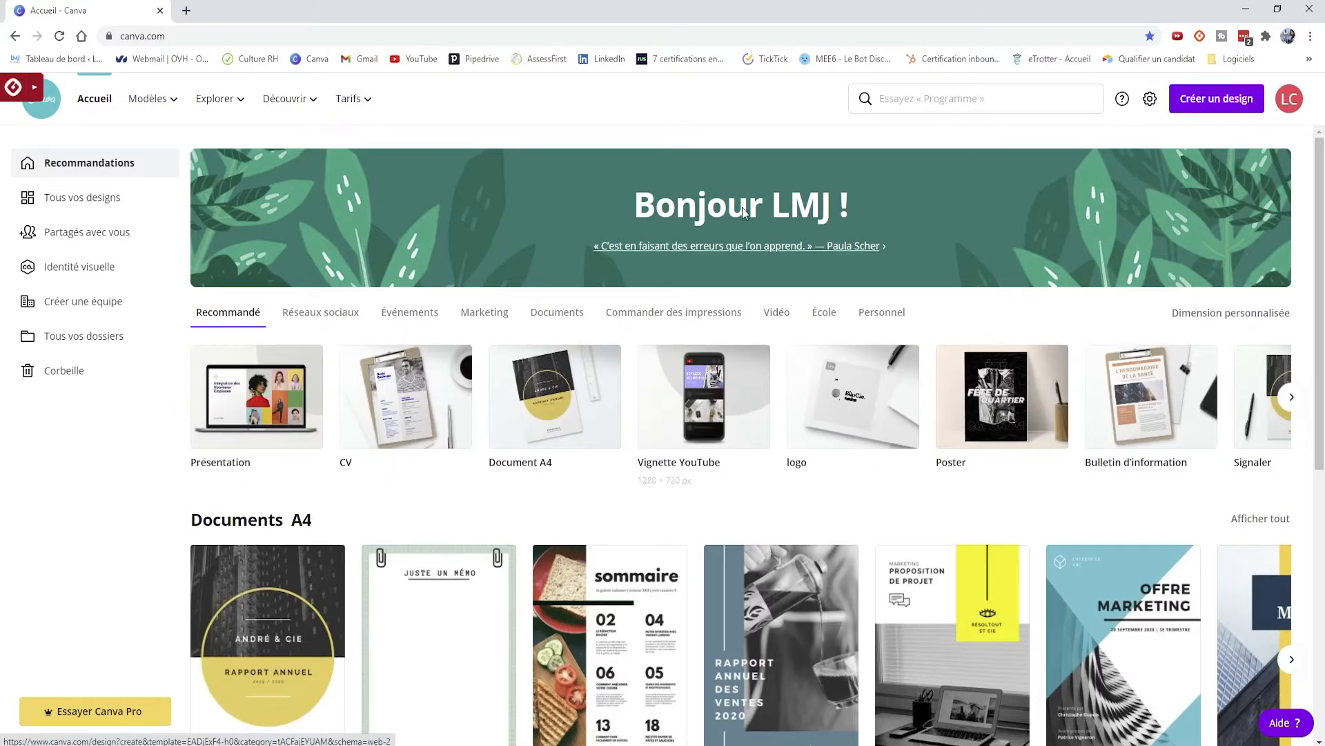
# - Search Canva designs for 'cv' to show the CV suggestions
pyautogui.click(885, 100)
pyautogui.write('cv')
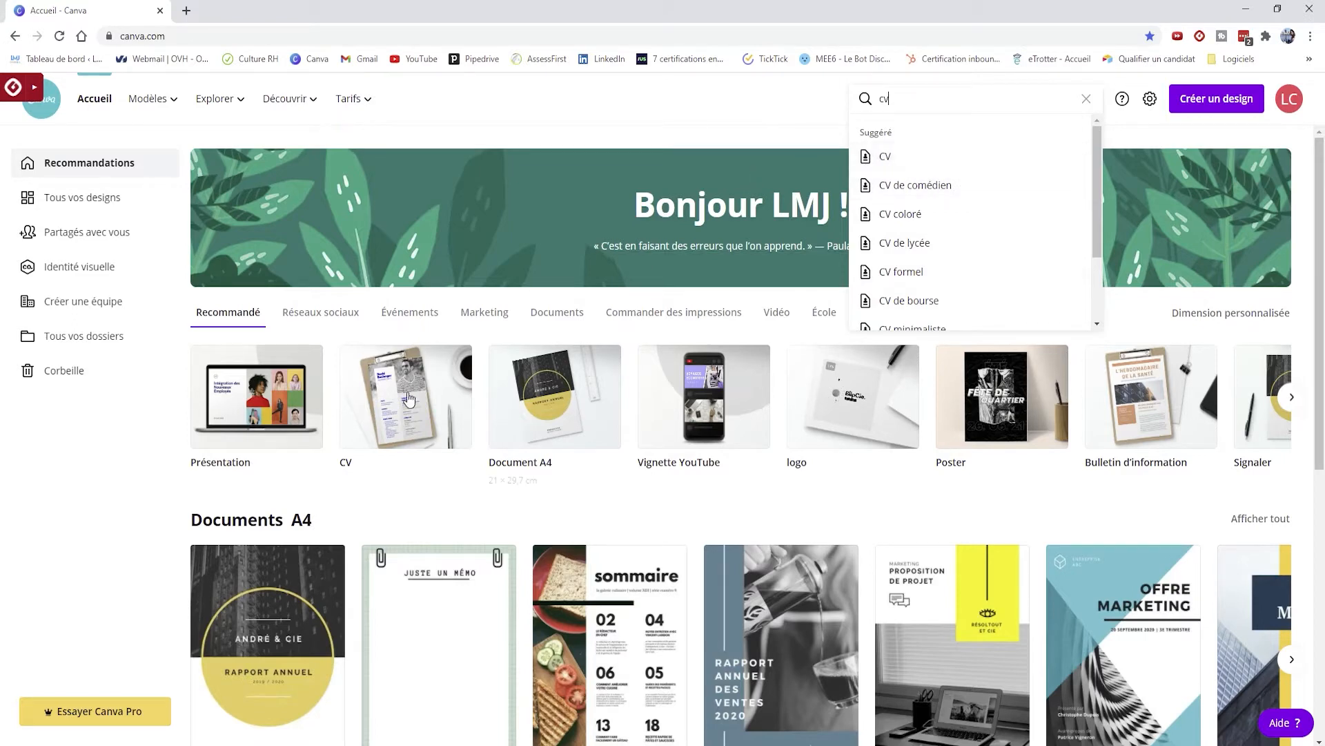
pyautogui.click(377, 406)
# - Create a new blank A4 CV design
pyautogui.click(377, 406)
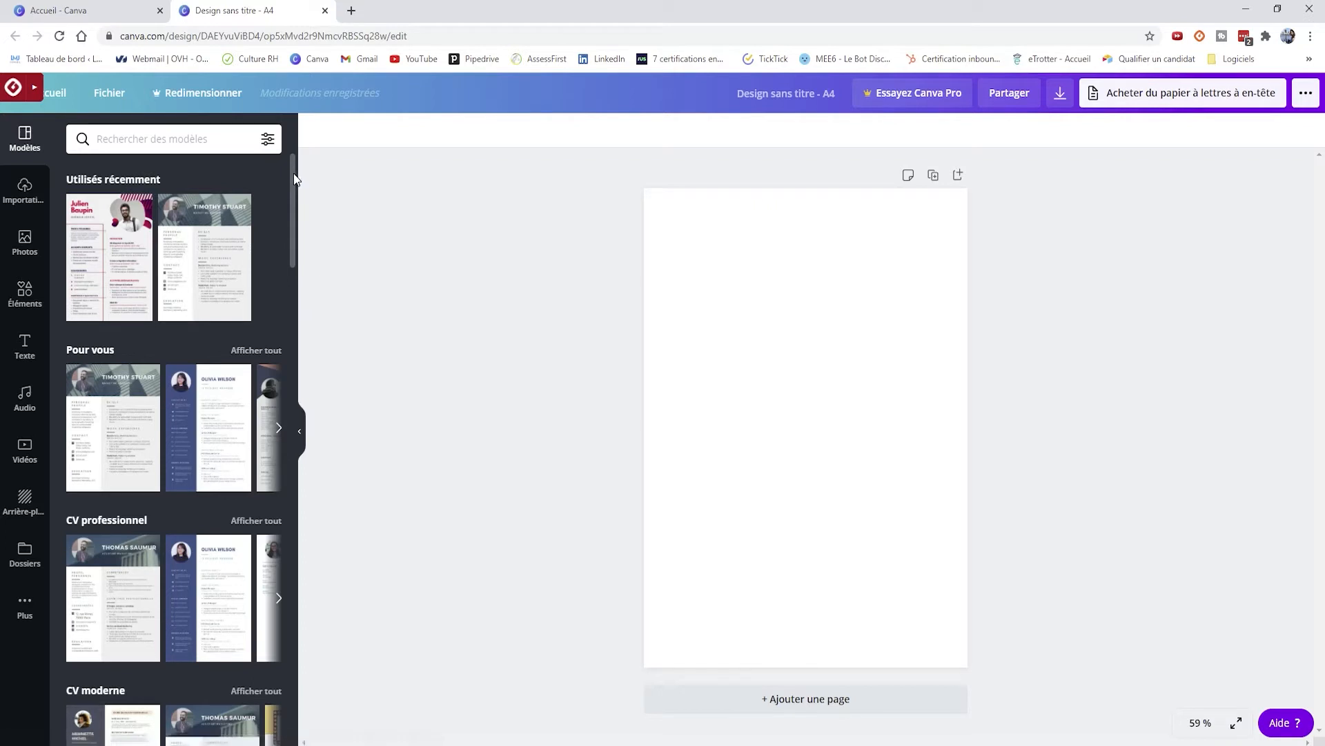
pyautogui.moveTo(295, 178); pyautogui.dragTo(295, 218)
pyautogui.scroll(1, 262, 279)
pyautogui.scroll(1, 262, 283)
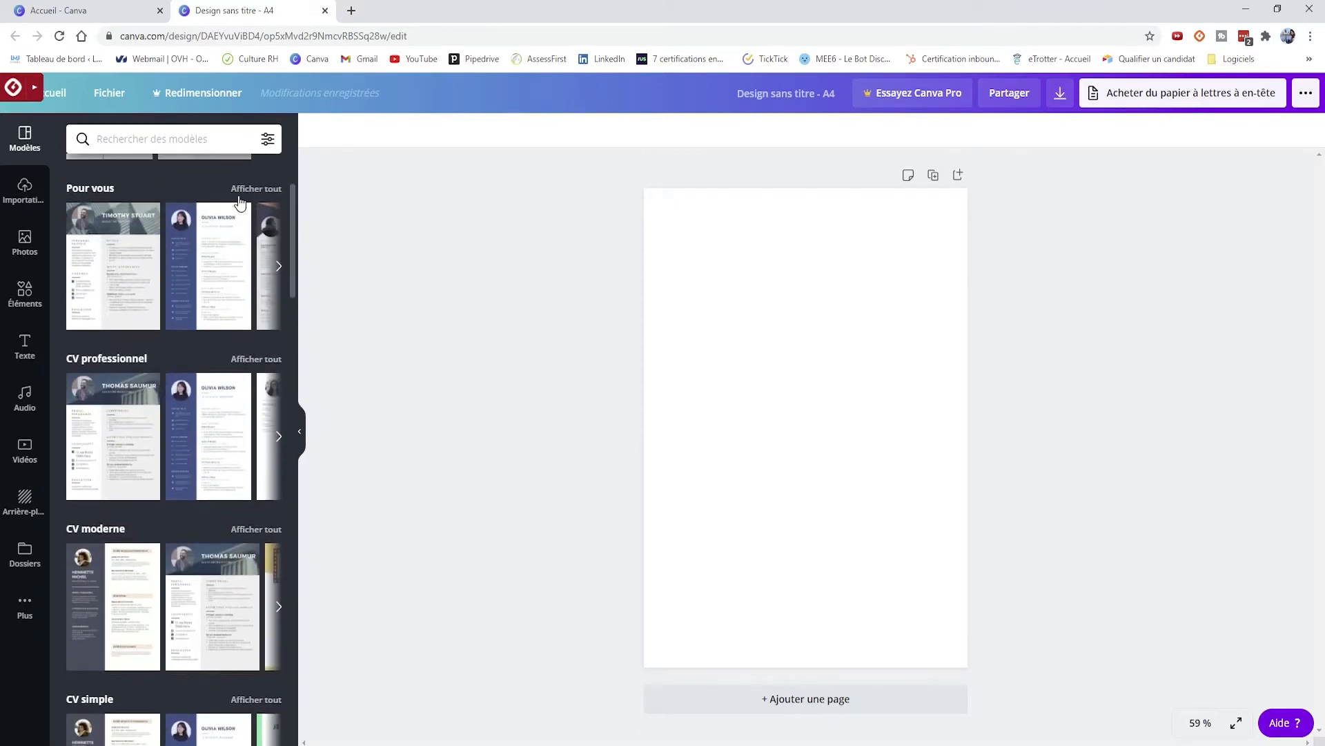
# - Apply the Software Engineer template from the full 'CV professionnel' template list
pyautogui.click(252, 359)
pyautogui.scroll(-1, 216, 369)
pyautogui.scroll(-5, 216, 369)
pyautogui.scroll(-8, 216, 369)
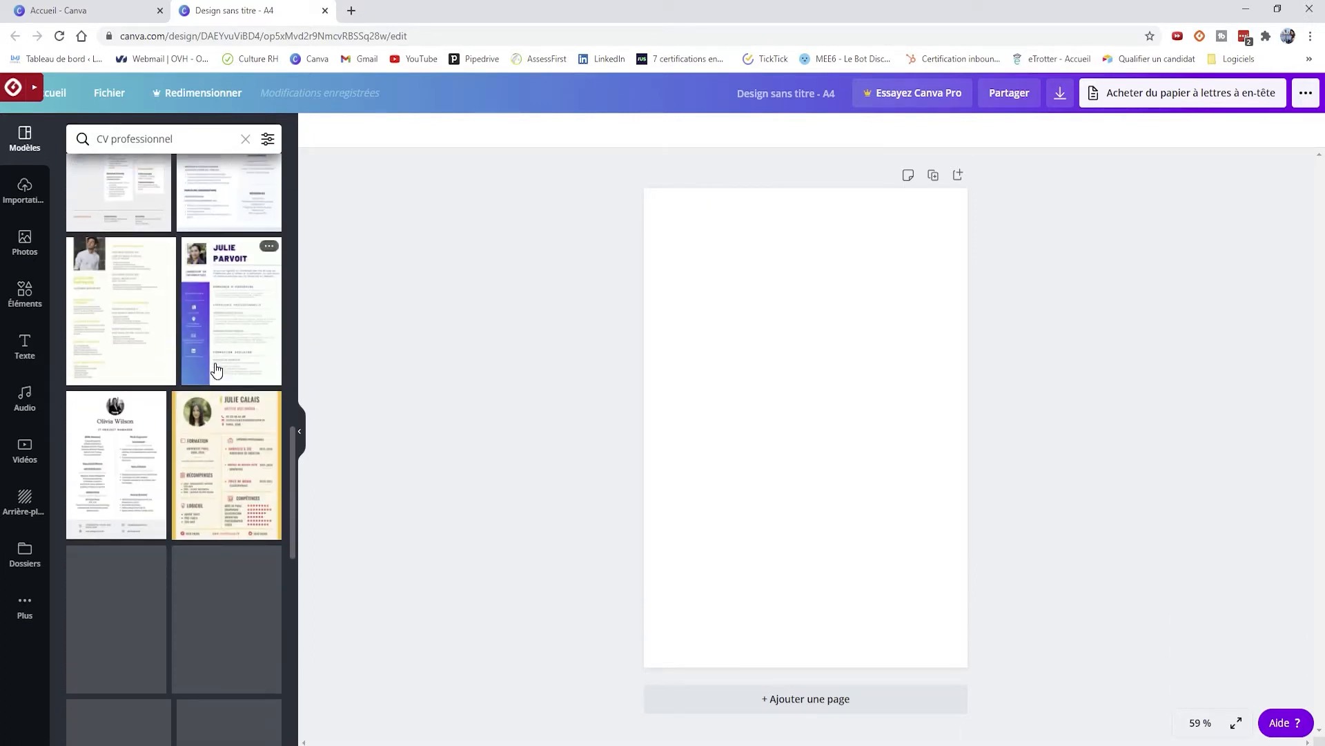
pyautogui.scroll(-5, 216, 370)
pyautogui.scroll(-6, 216, 369)
pyautogui.scroll(-5, 216, 370)
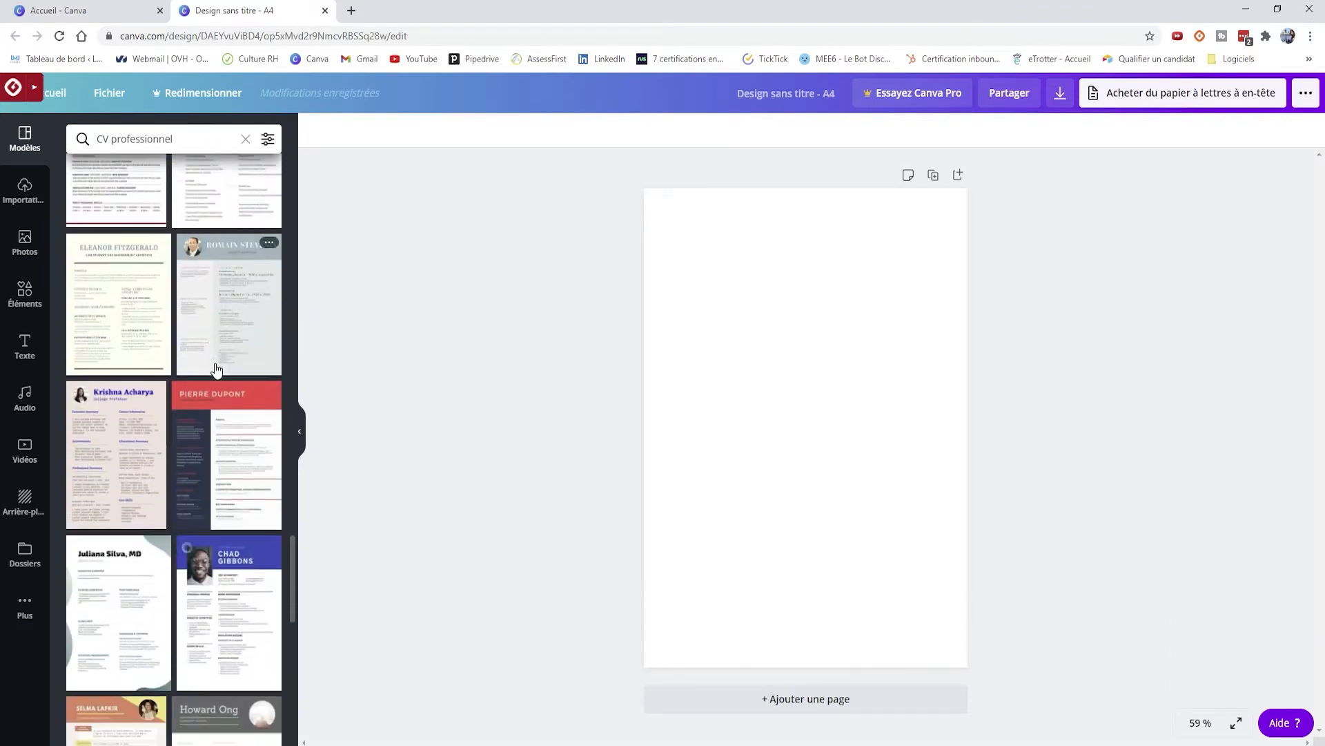
pyautogui.scroll(-6, 216, 370)
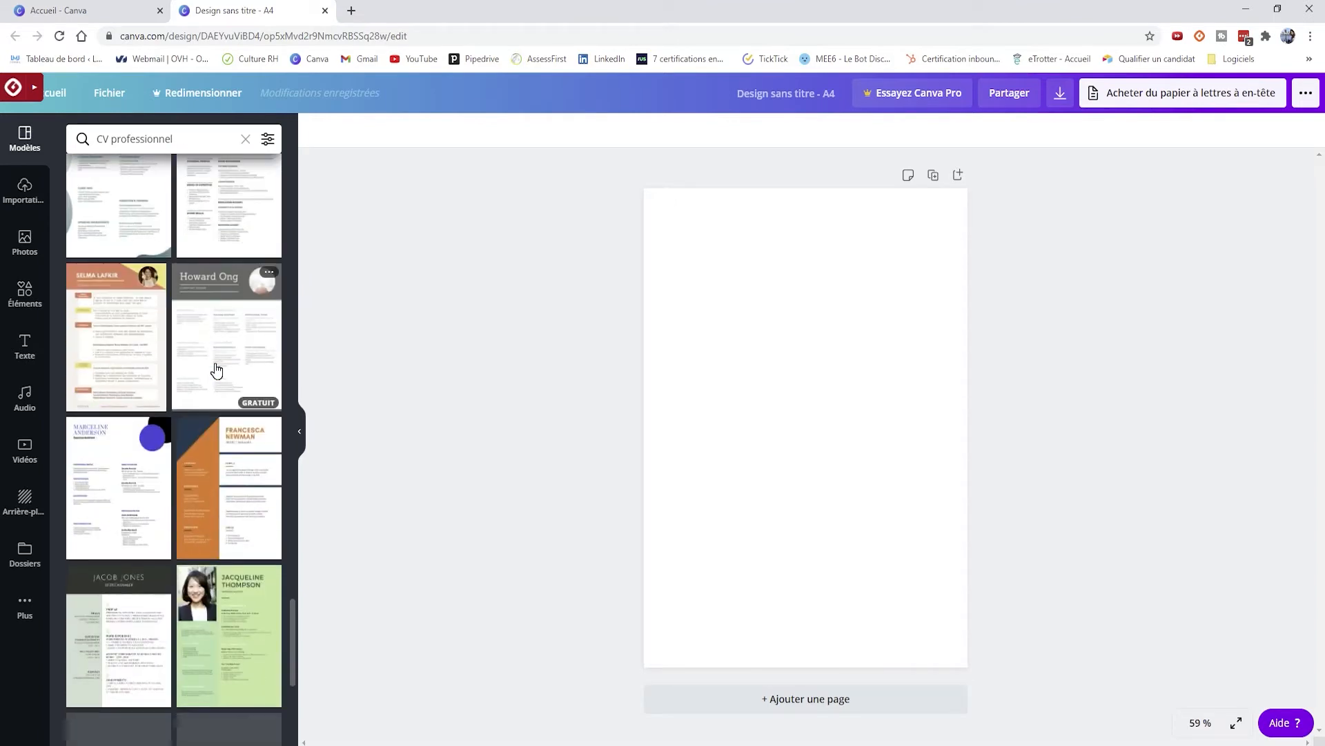
pyautogui.scroll(-6, 216, 370)
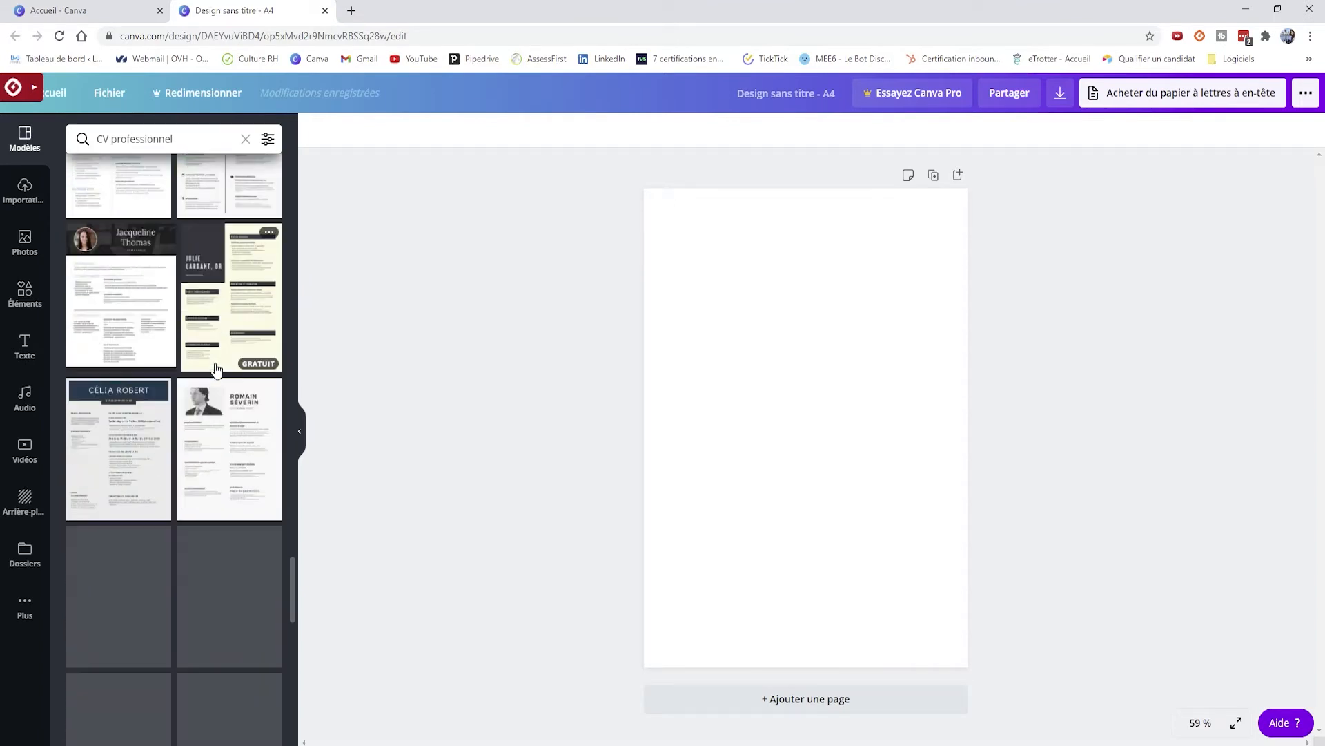
pyautogui.scroll(-10, 216, 370)
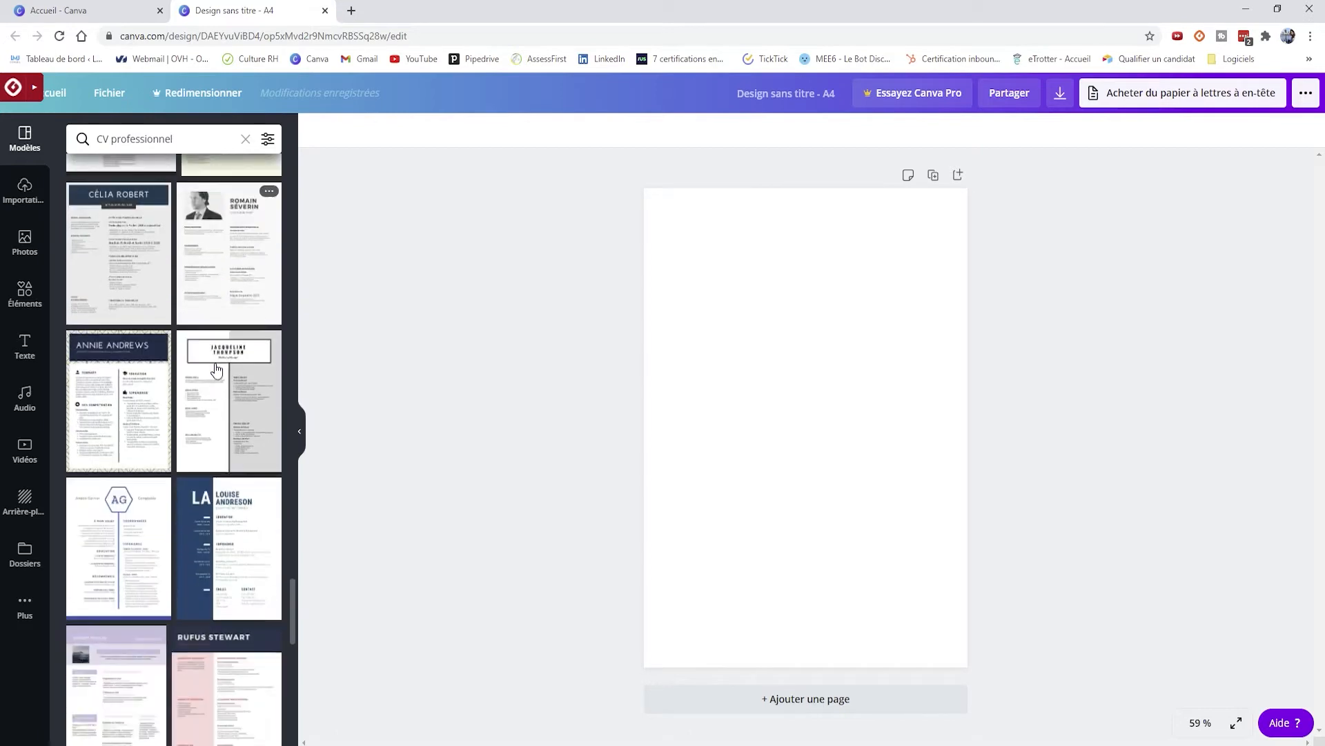
pyautogui.scroll(-10, 216, 369)
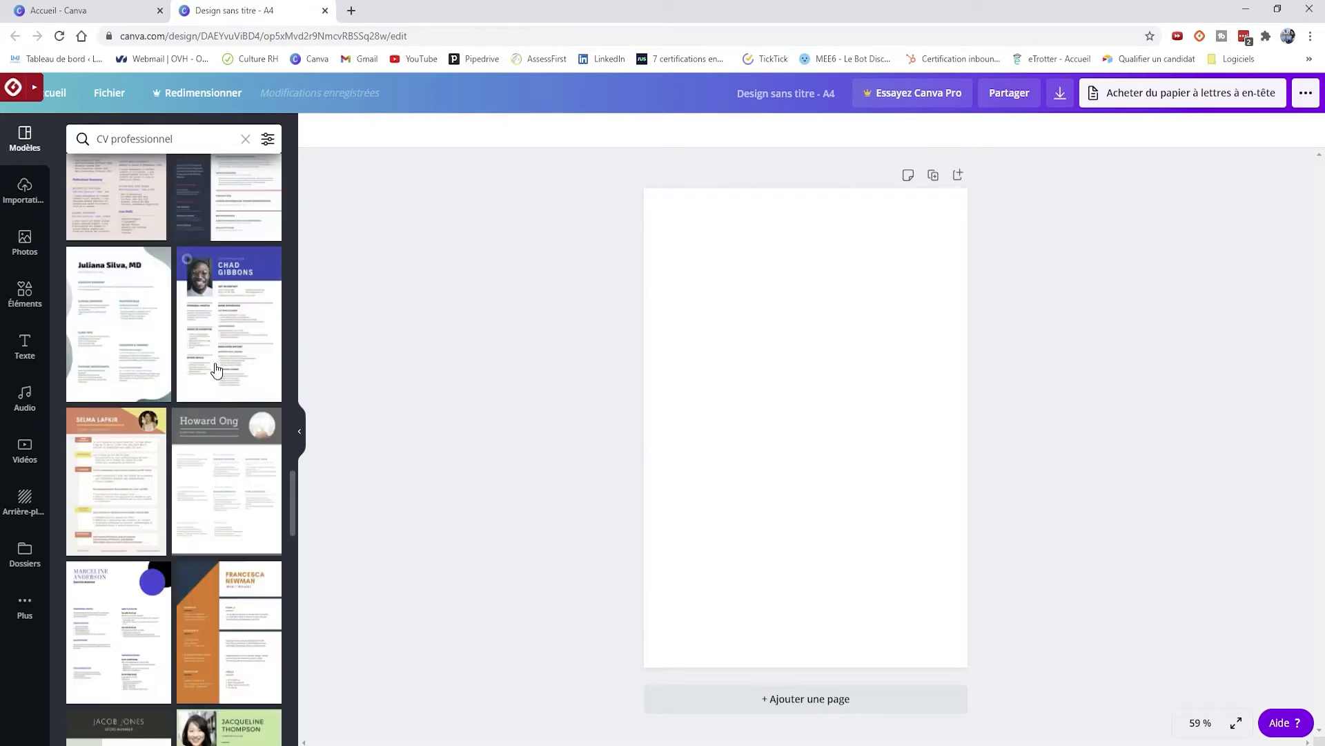
pyautogui.click(233, 295)
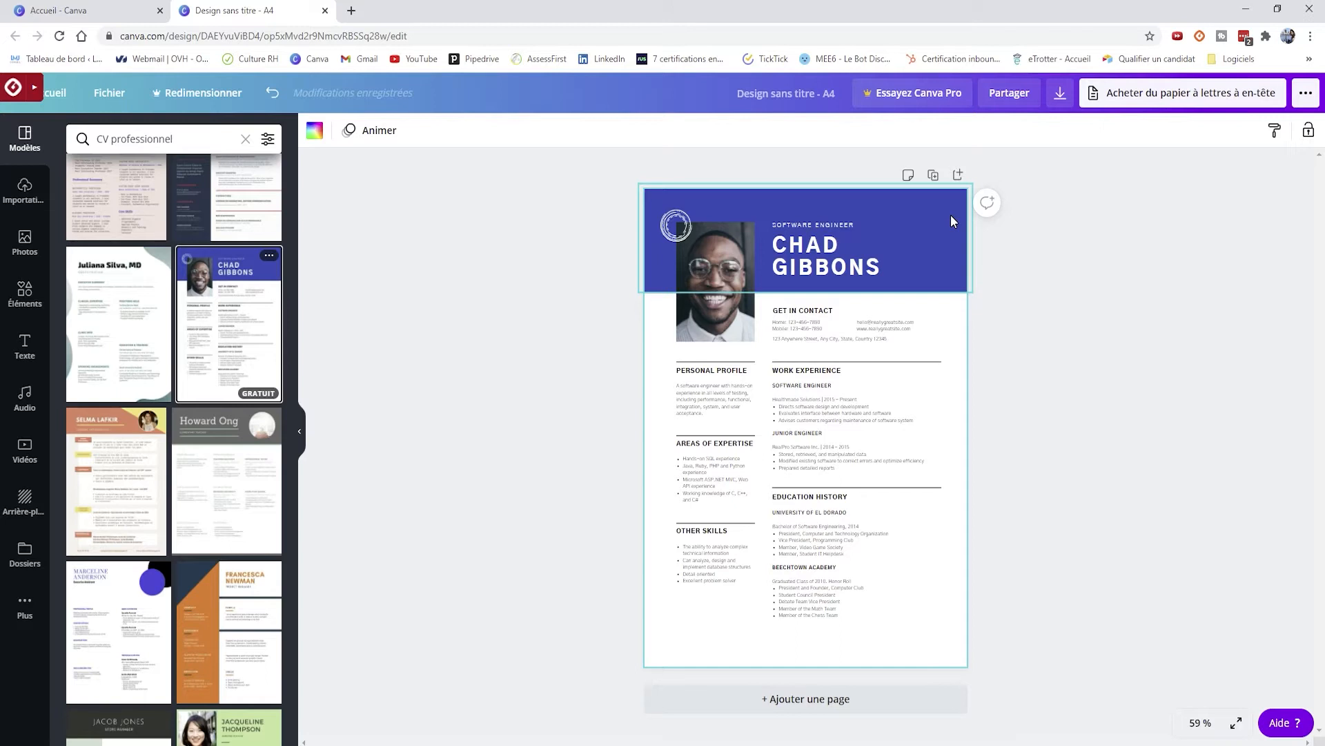
# - Recolour the blue header band with the dark teal default colour
pyautogui.click(952, 218)
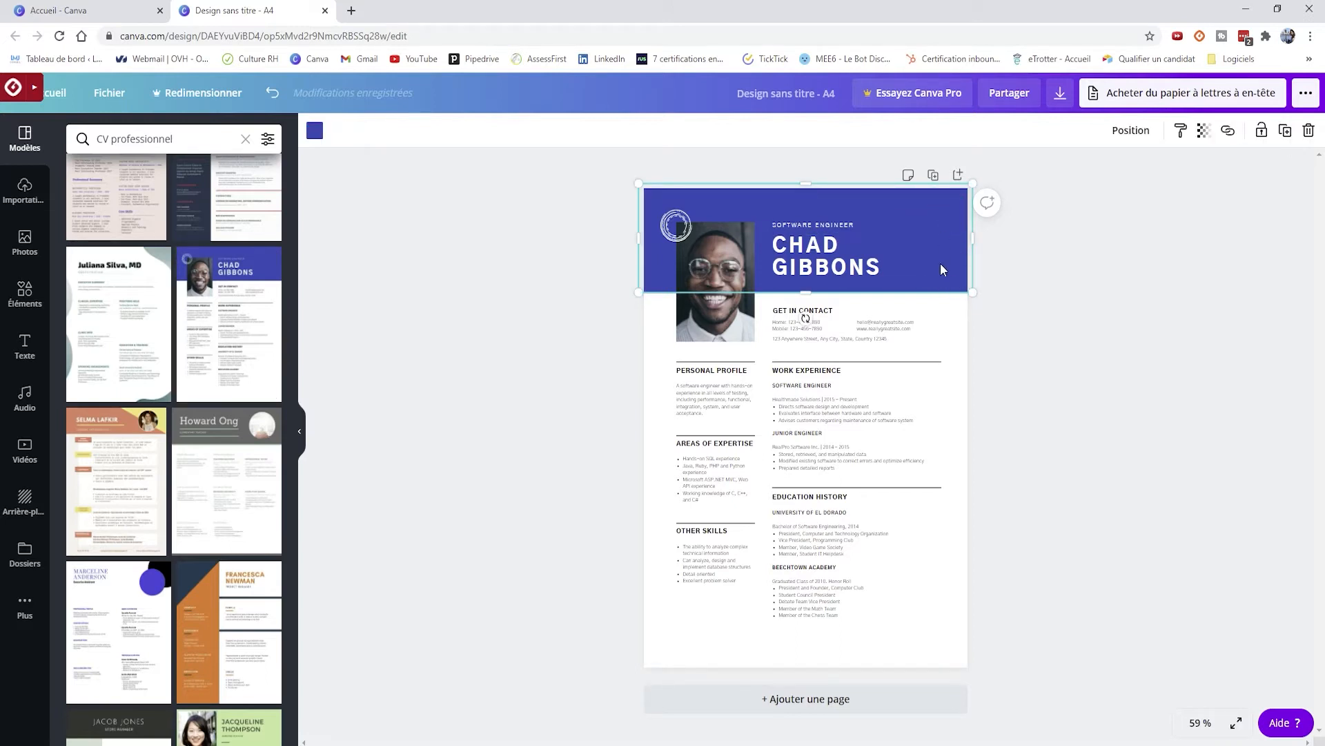
pyautogui.click(314, 132)
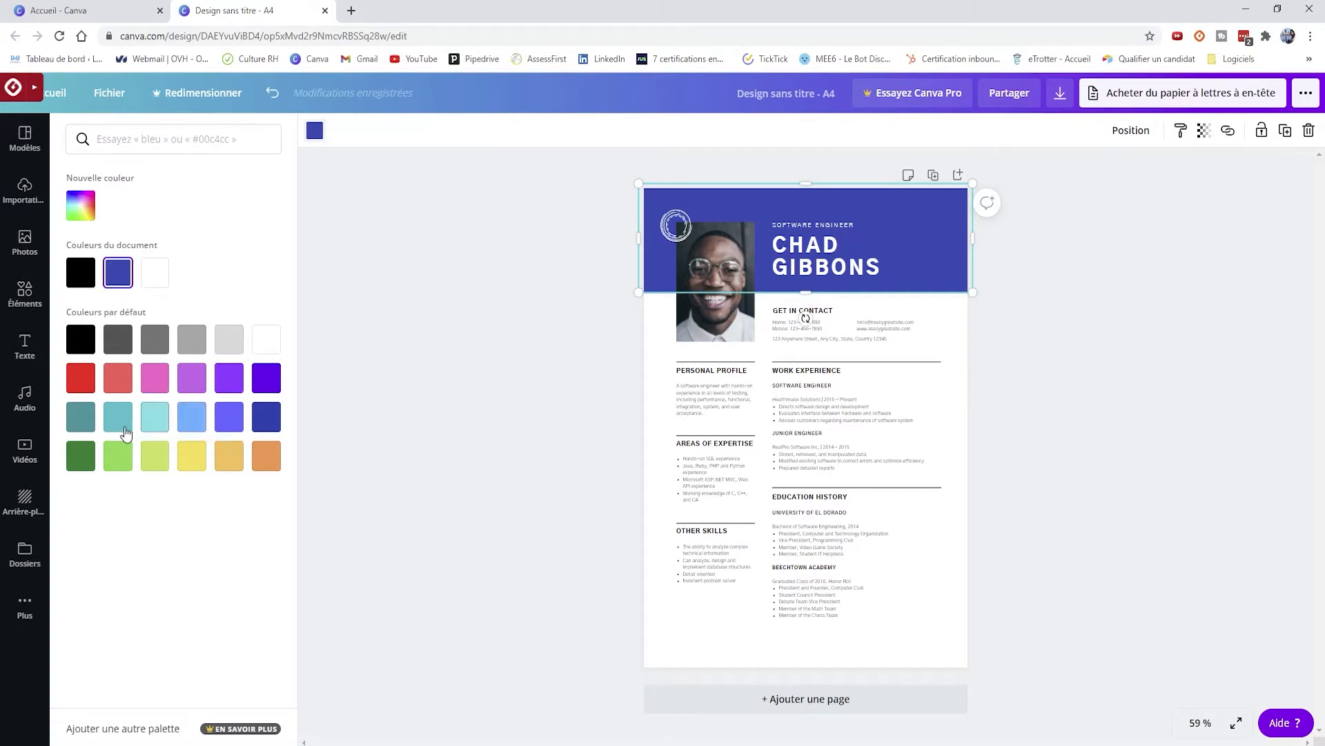
pyautogui.click(81, 416)
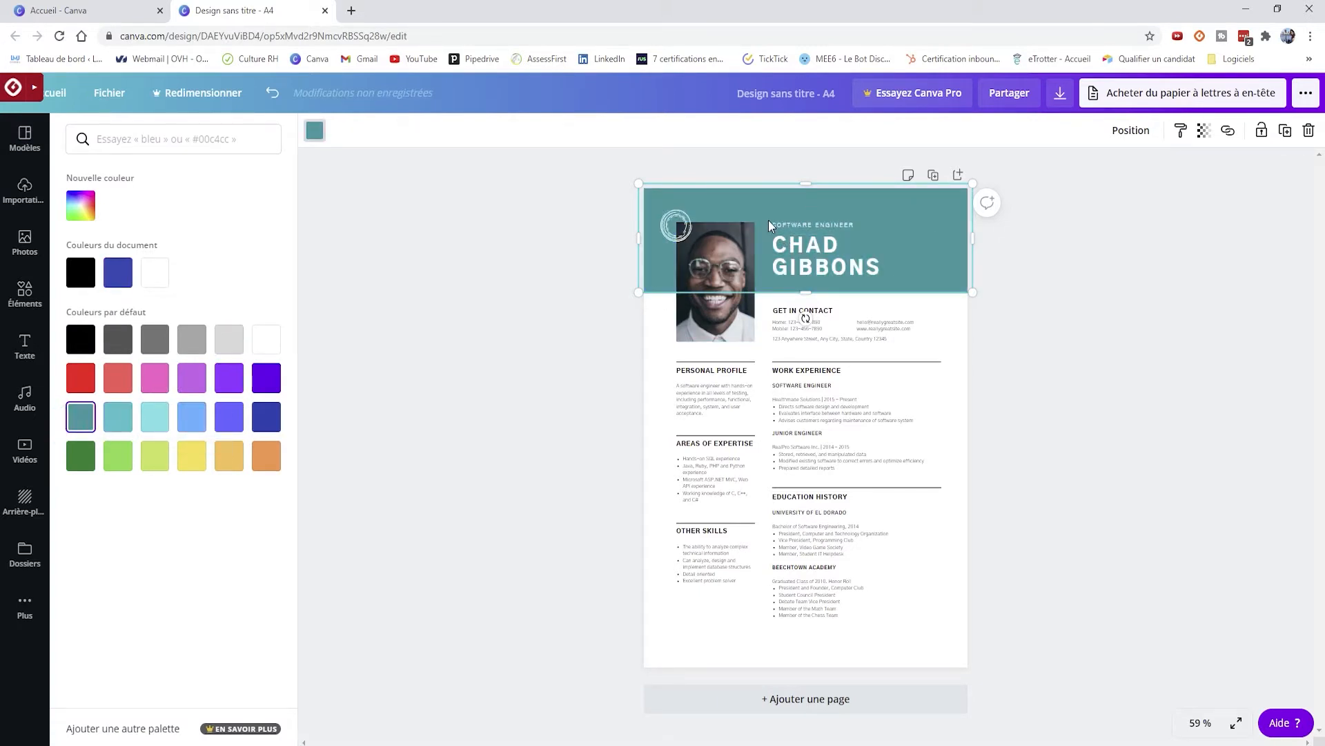
# - Select the header name text for editing
pyautogui.doubleClick(798, 259)
pyautogui.click(925, 260)
pyautogui.click(1162, 261)
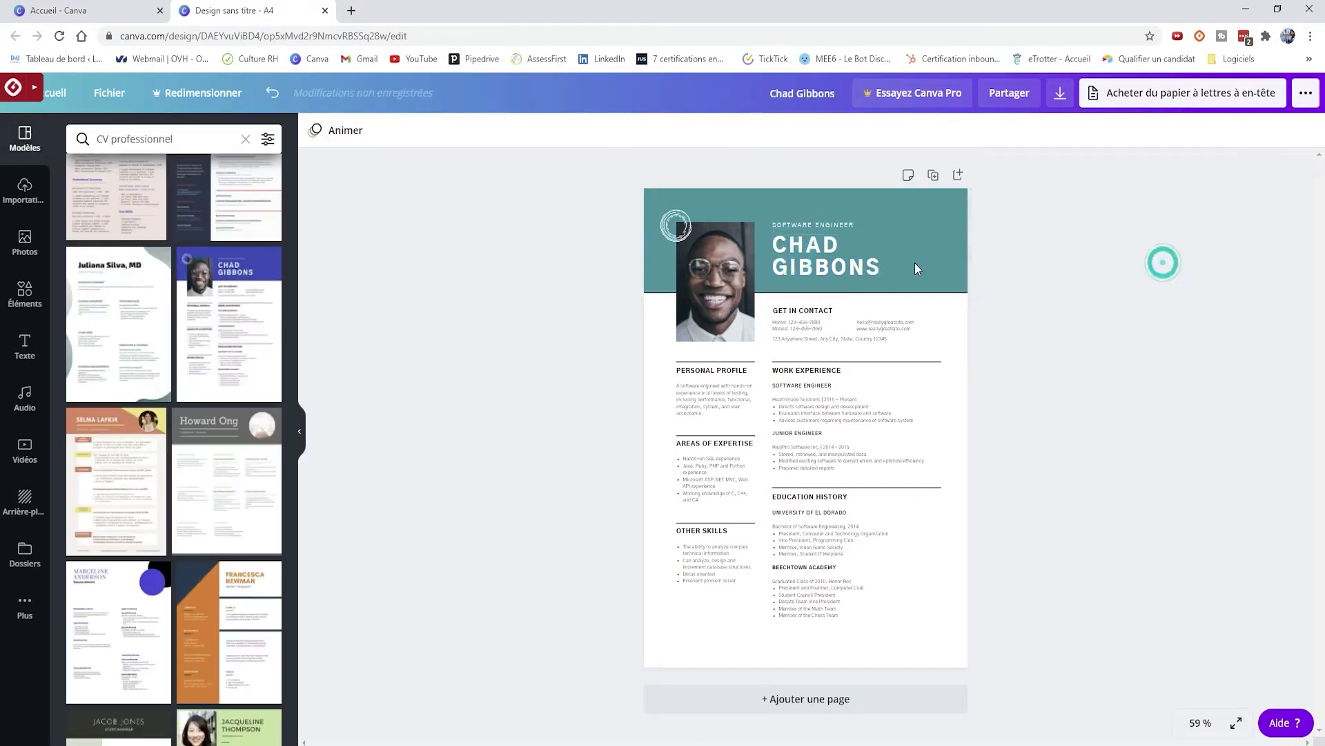
# - Replace the header name with the user's full name
pyautogui.click(811, 247)
pyautogui.doubleClick(889, 267)
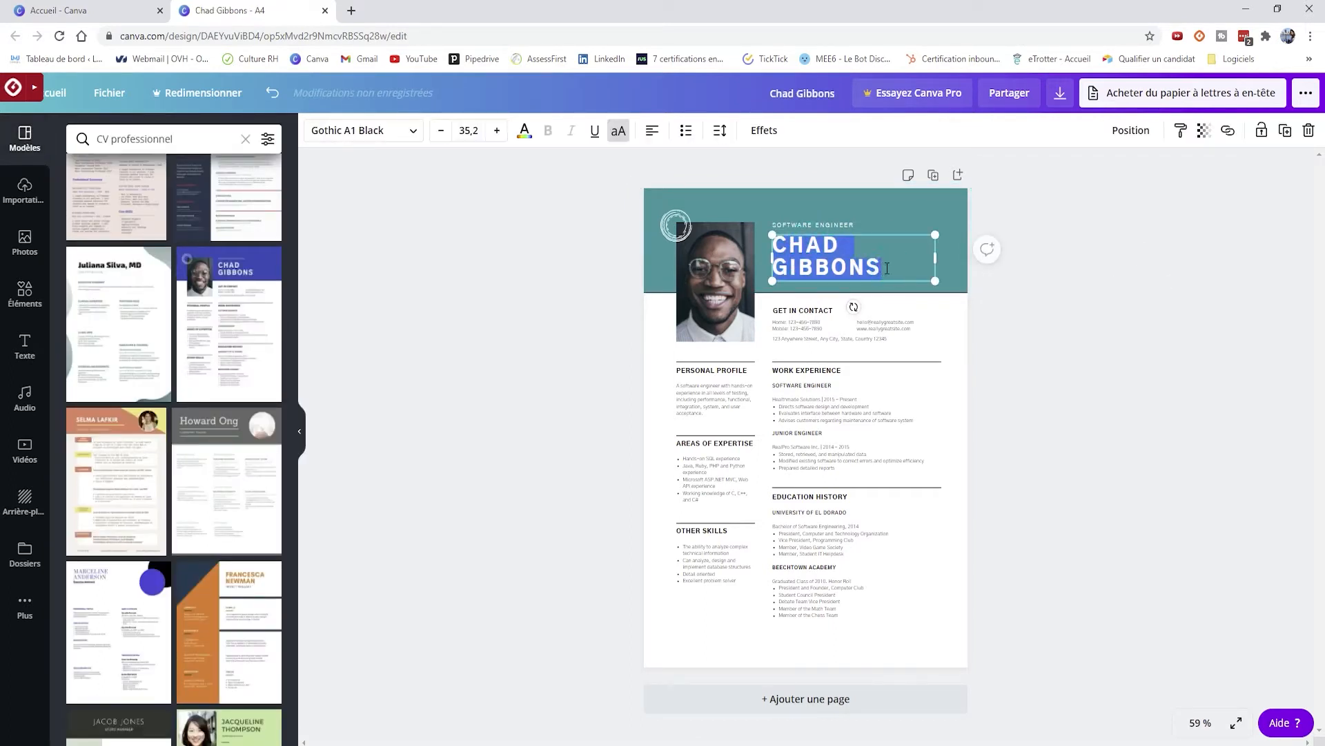
pyautogui.click(852, 229)
# - Change the job title line to 'Consultante en recrutement'
pyautogui.click(847, 228)
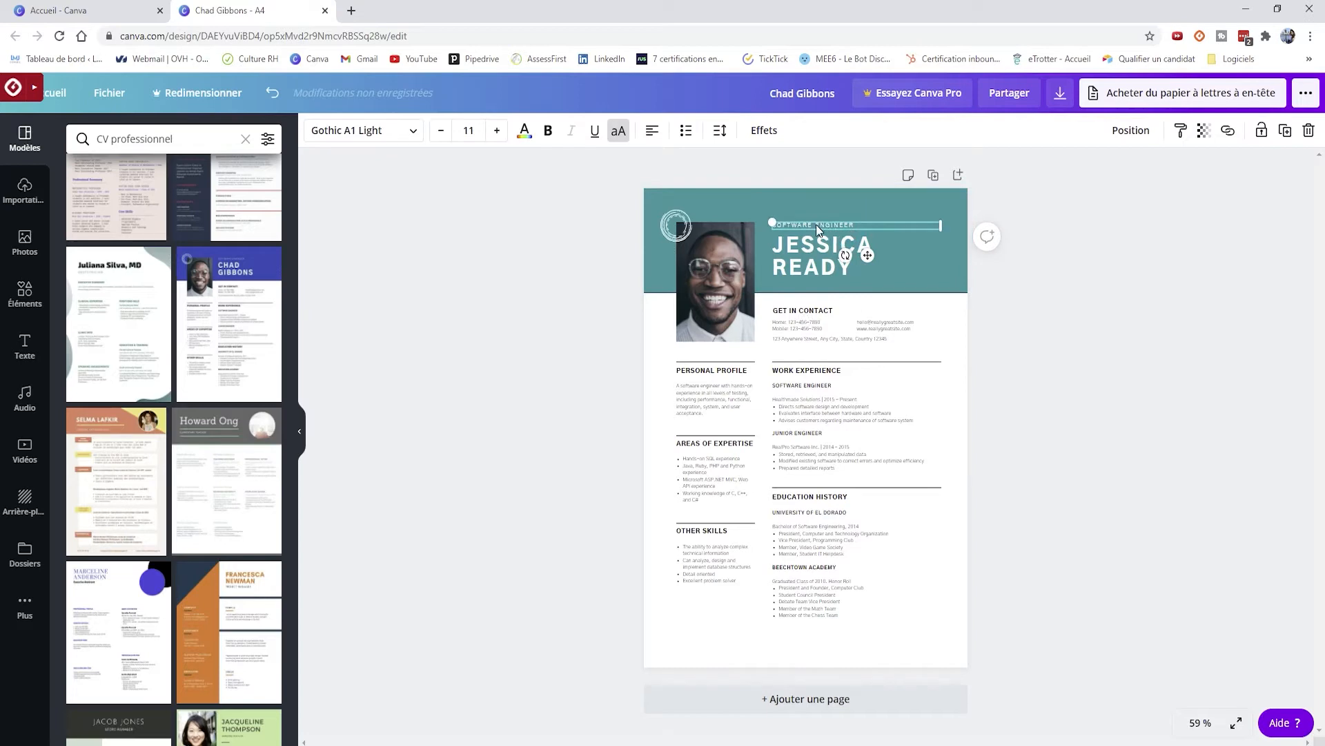
pyautogui.click(781, 226)
pyautogui.write('as')
pyautogui.click(1078, 266)
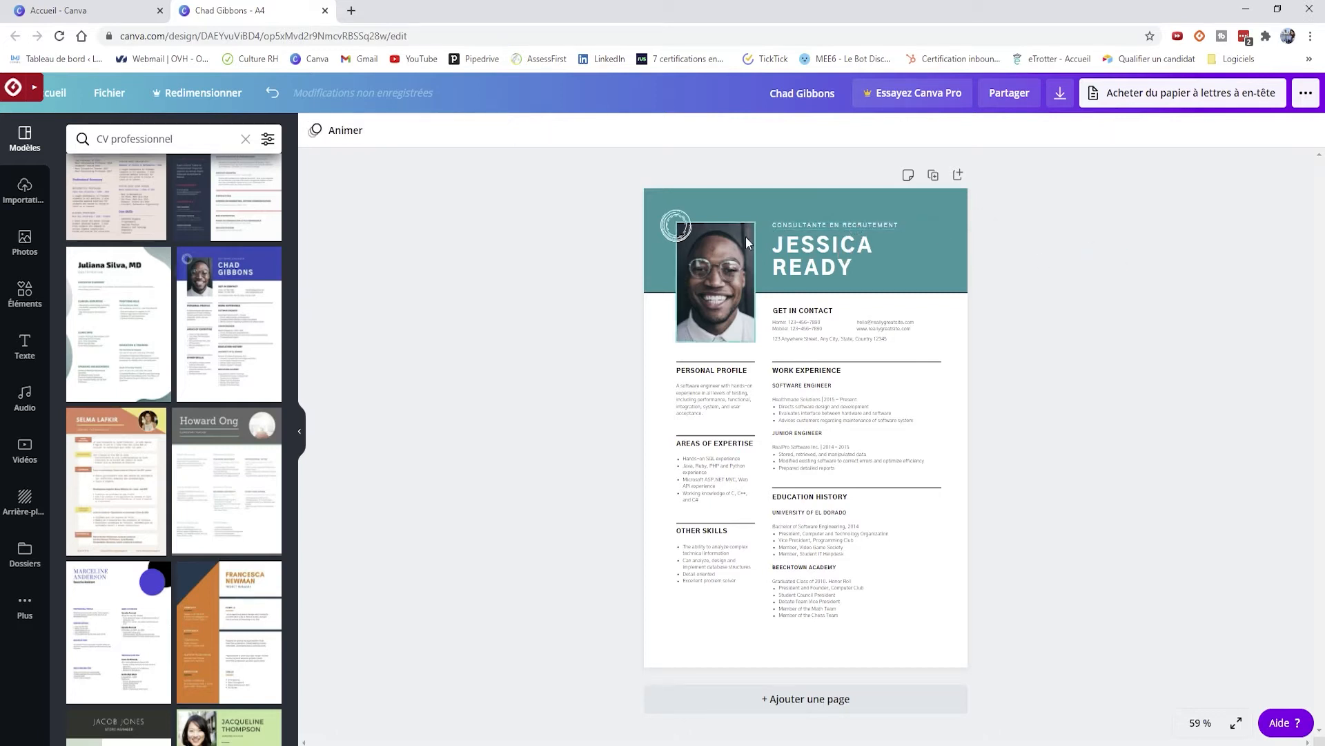
# - Move the job title just beneath the name and align the name block
pyautogui.moveTo(835, 222)
pyautogui.mouseDown()
pyautogui.moveTo(832, 273)
pyautogui.moveTo(827, 238)
pyautogui.mouseUp()
pyautogui.click(806, 284)
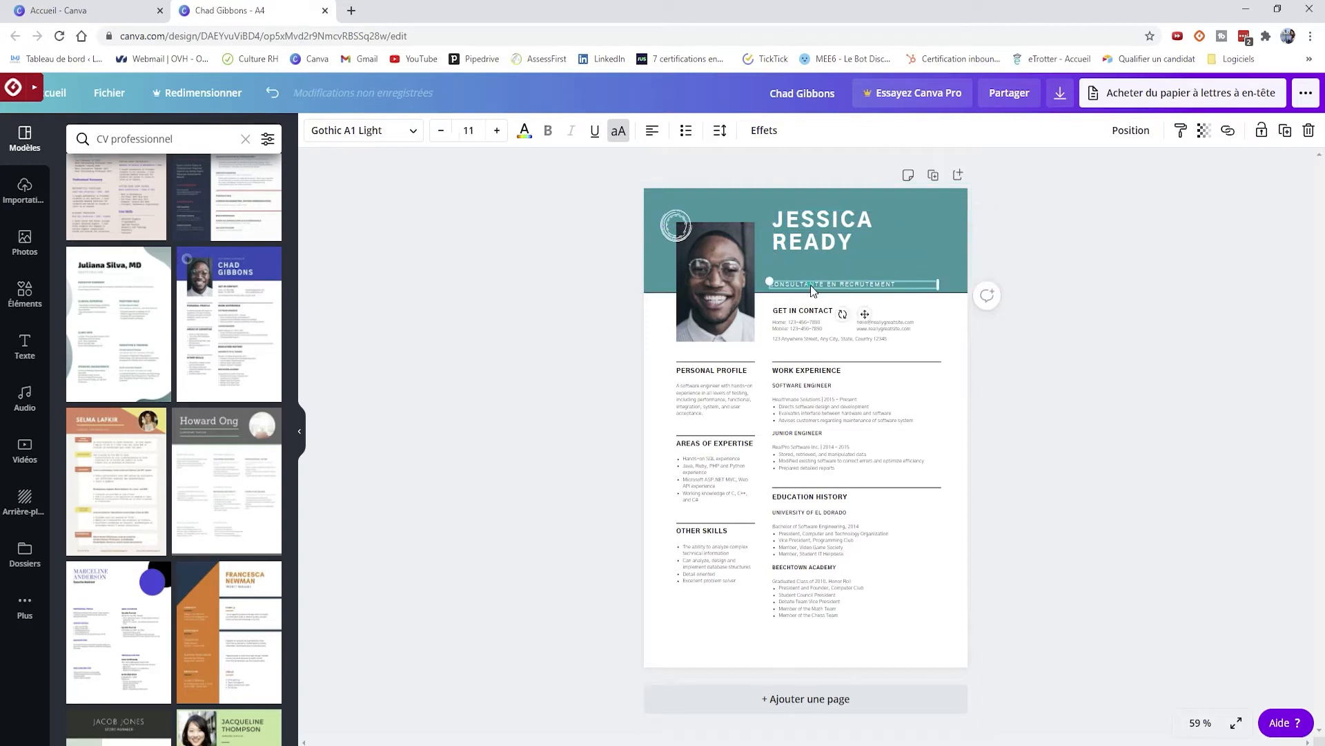
pyautogui.moveTo(806, 284); pyautogui.dragTo(844, 259)
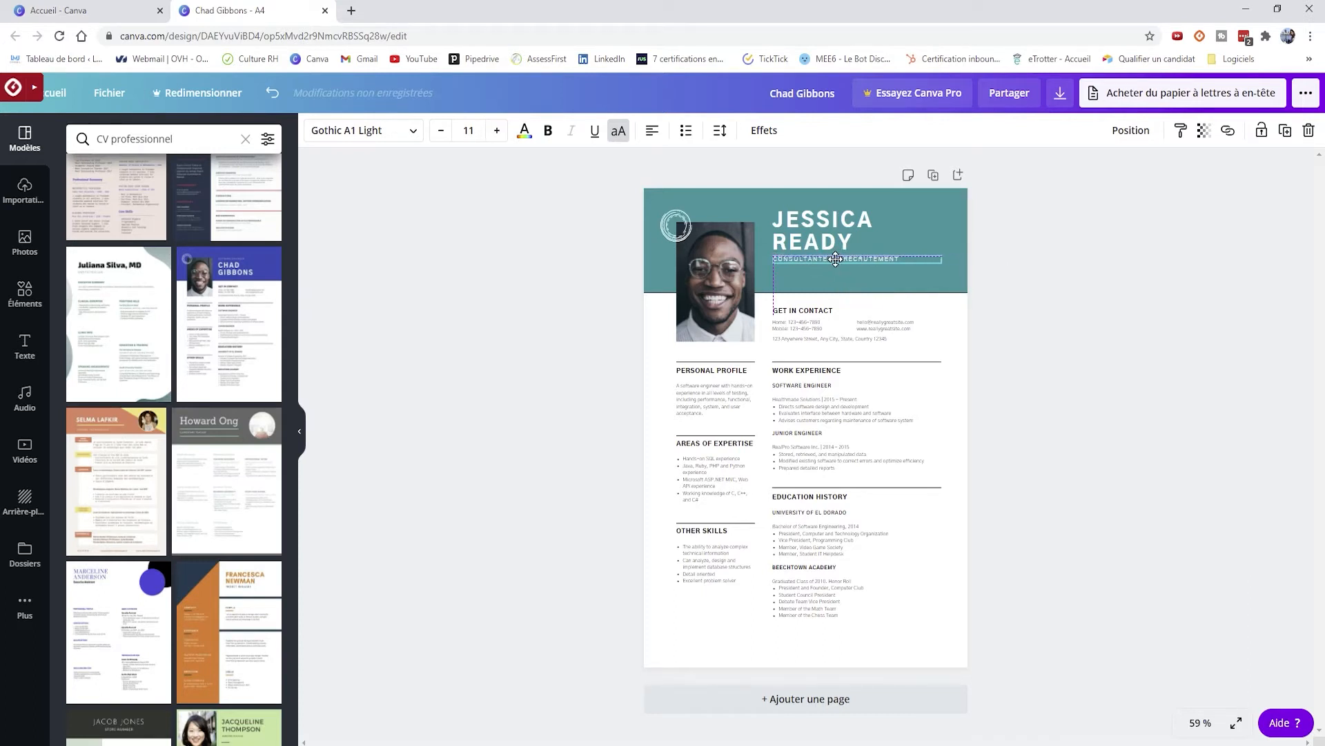
pyautogui.moveTo(783, 243); pyautogui.dragTo(784, 241)
pyautogui.click(1131, 260)
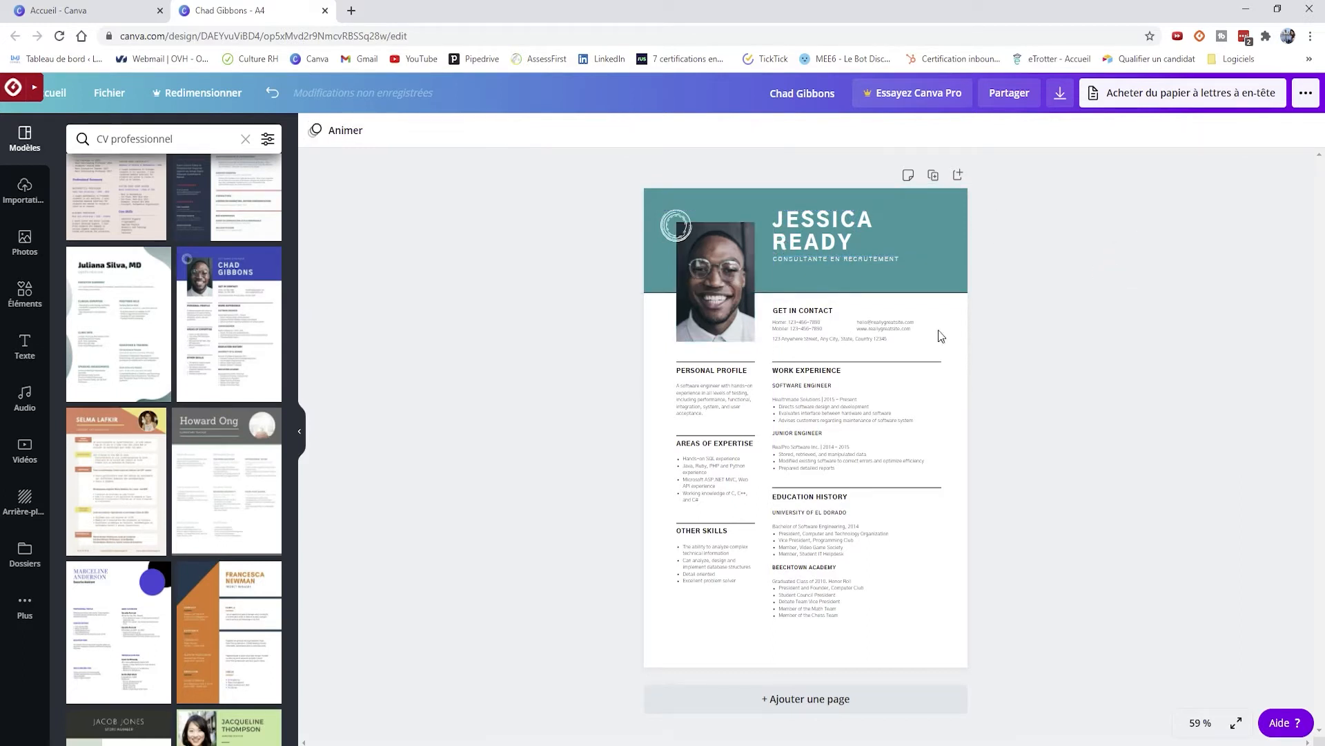
# - Delete the GET IN CONTACT heading text
pyautogui.click(793, 308)
pyautogui.click(793, 309)
pyautogui.click(793, 308)
pyautogui.click(793, 309)
pyautogui.click(811, 309)
pyautogui.click(811, 308)
pyautogui.click(811, 308)
pyautogui.click(811, 308)
pyautogui.press('BackSpace')
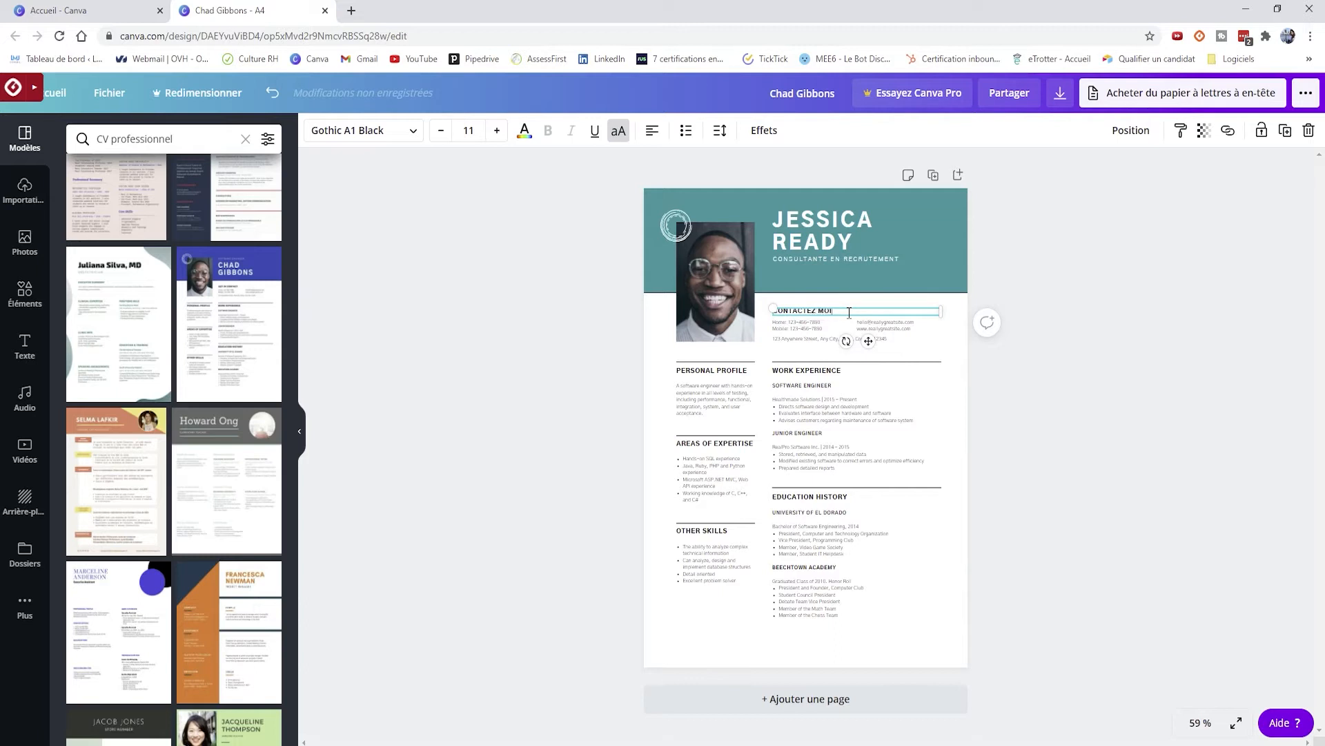
pyautogui.click(836, 326)
# - Replace the phone number, e-mail and website lines with the user's own contact details
pyautogui.click(836, 328)
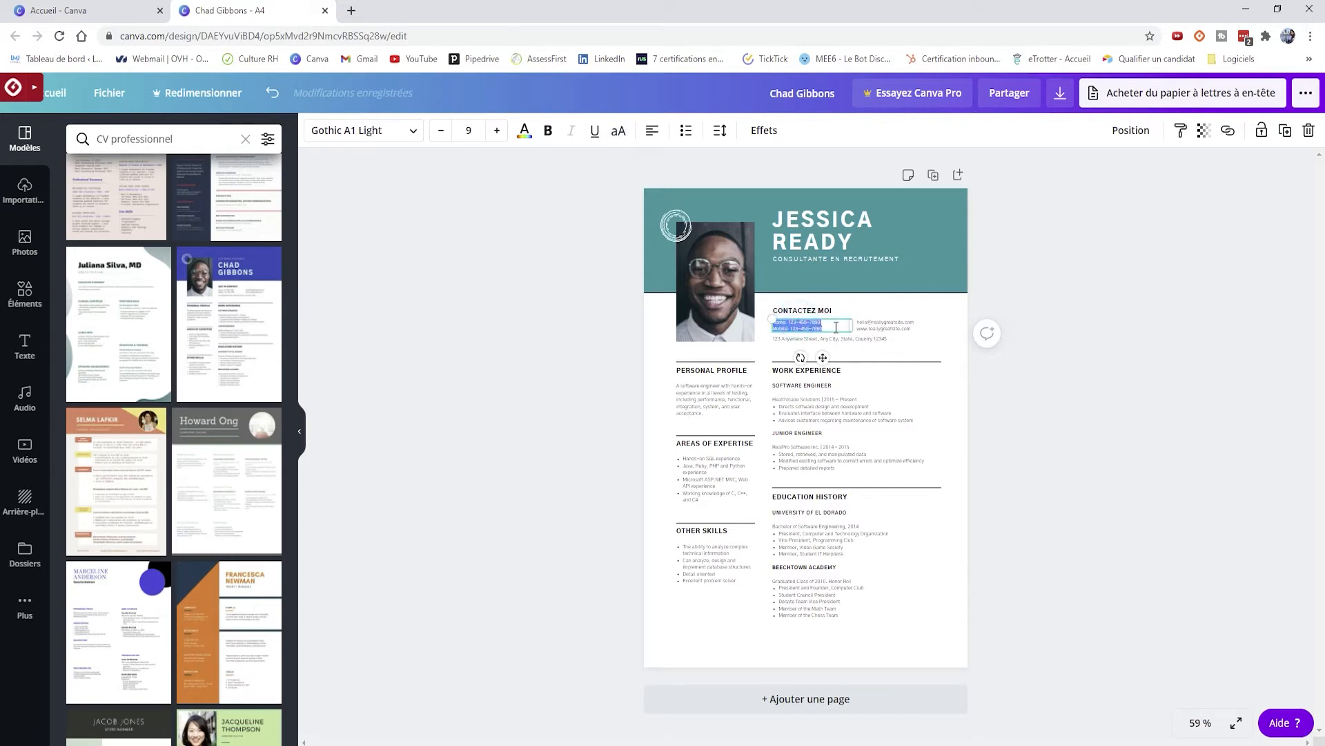
pyautogui.press('BackSpace')
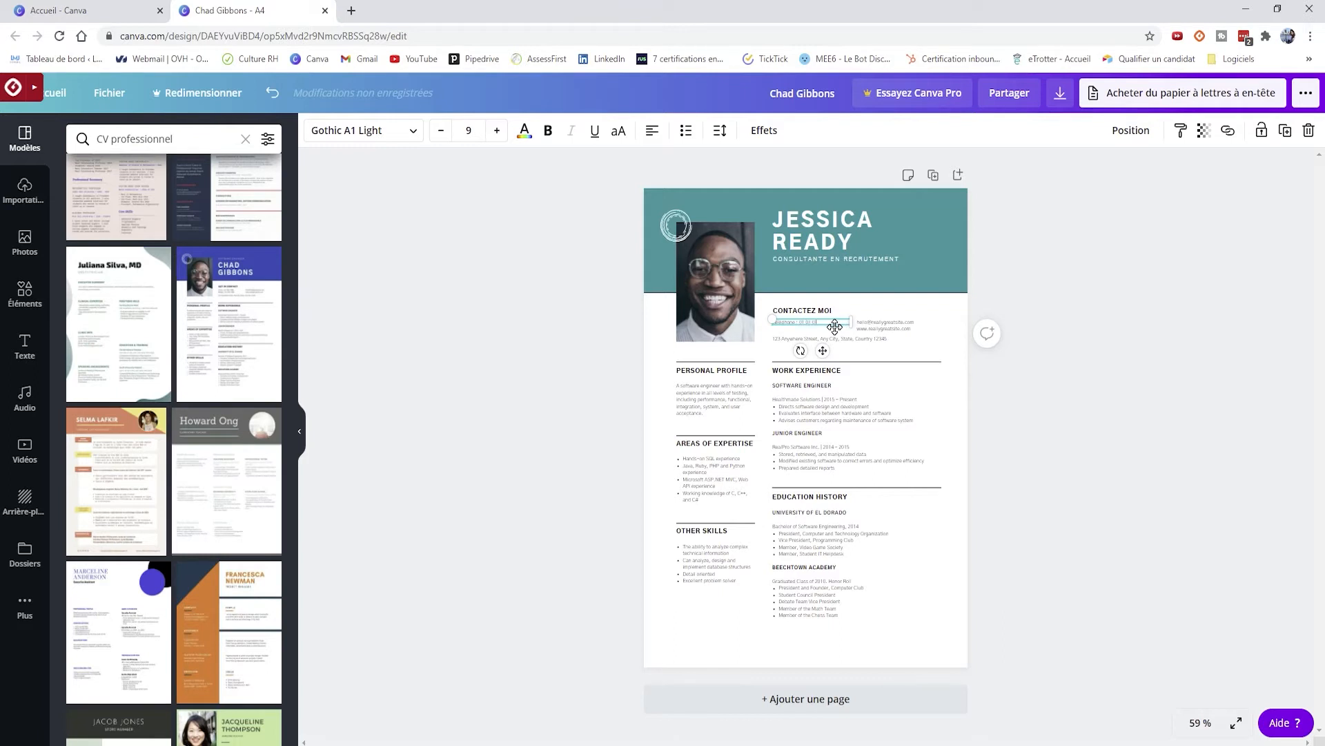
pyautogui.write('1 01 01')
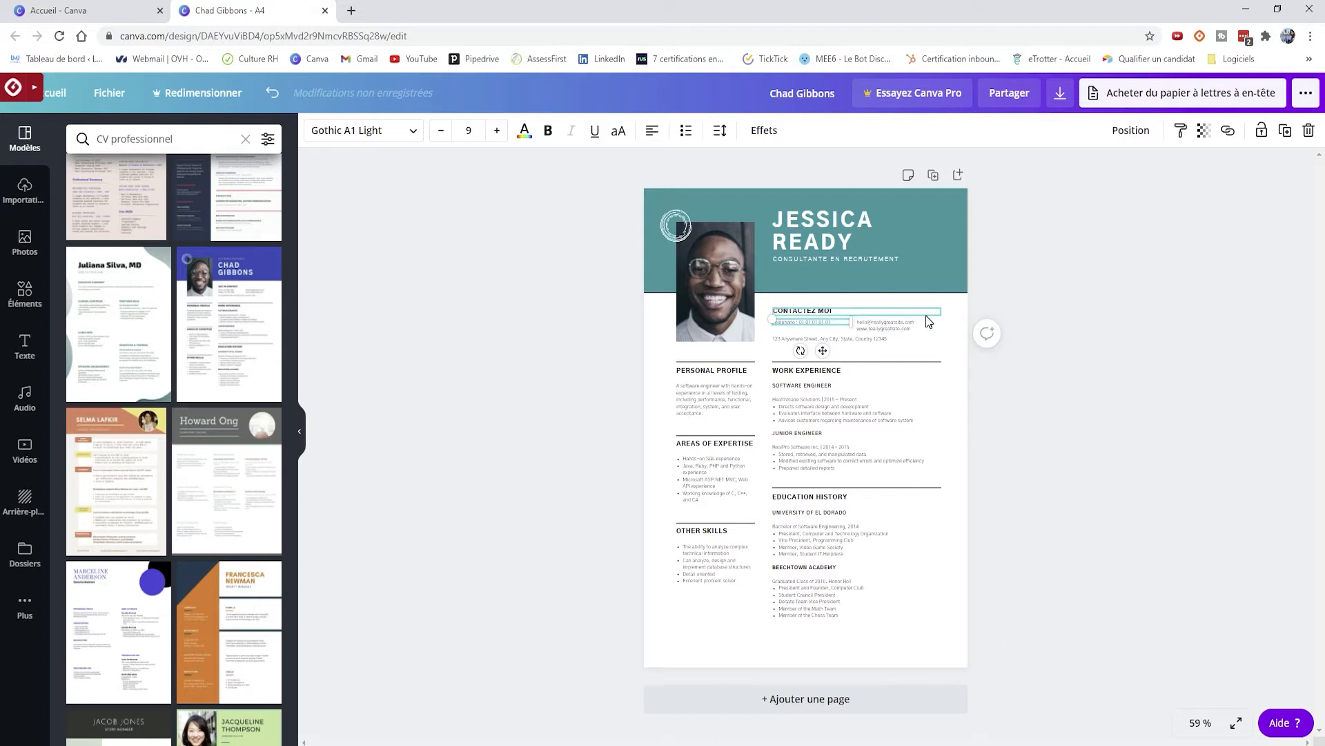
pyautogui.click(910, 321)
pyautogui.click(911, 322)
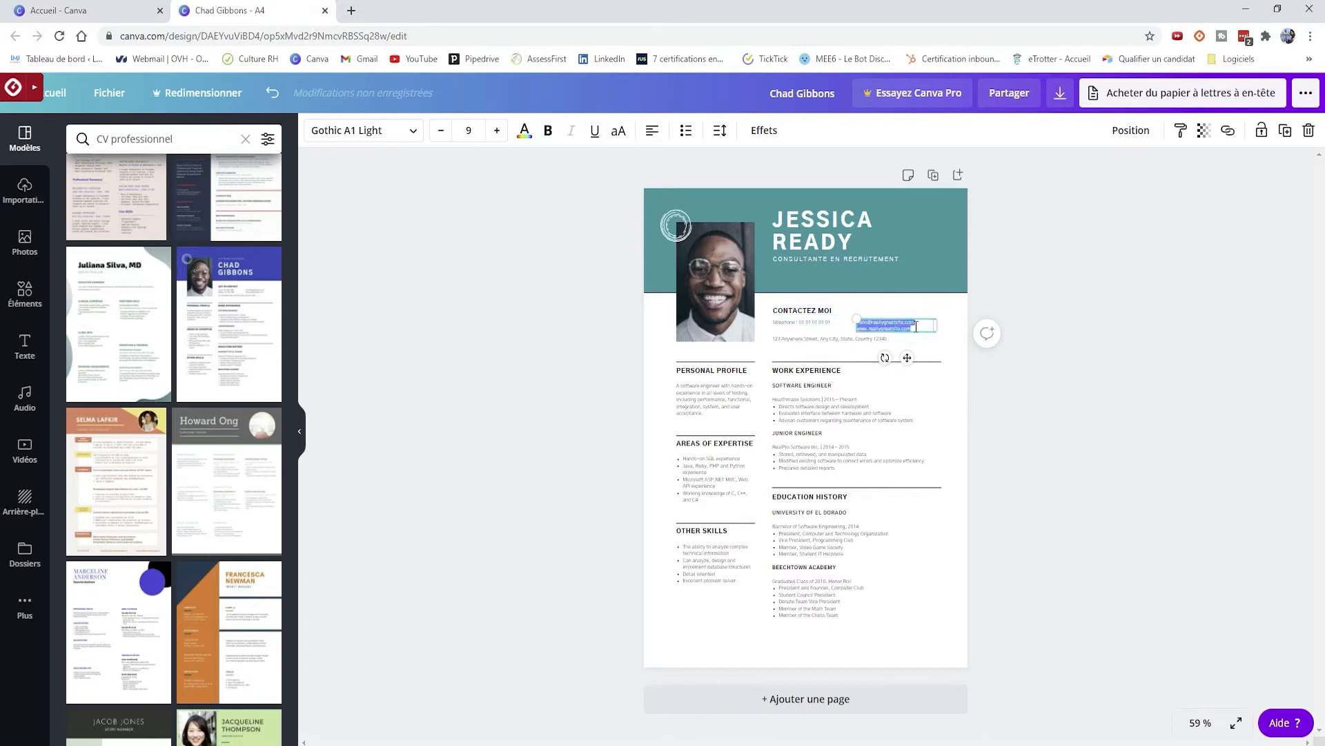
pyautogui.press('BackSpace')
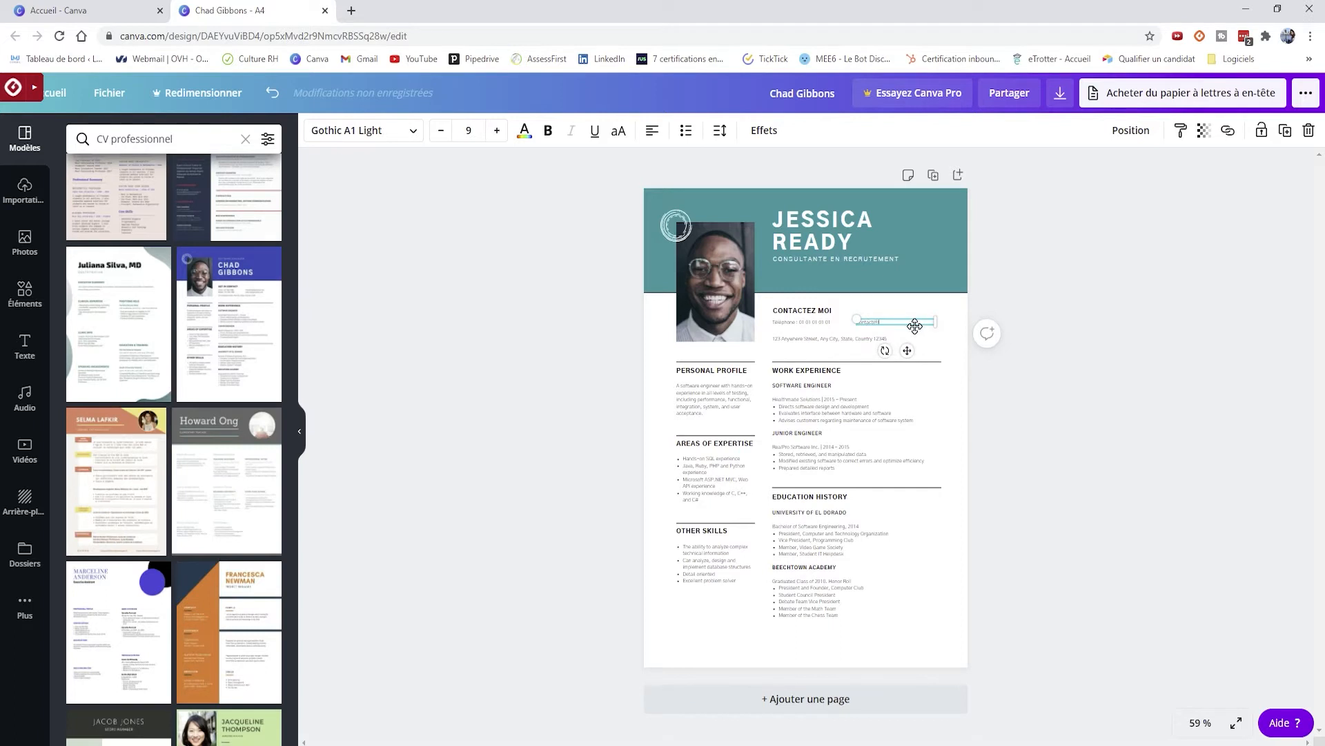
pyautogui.press('Return')
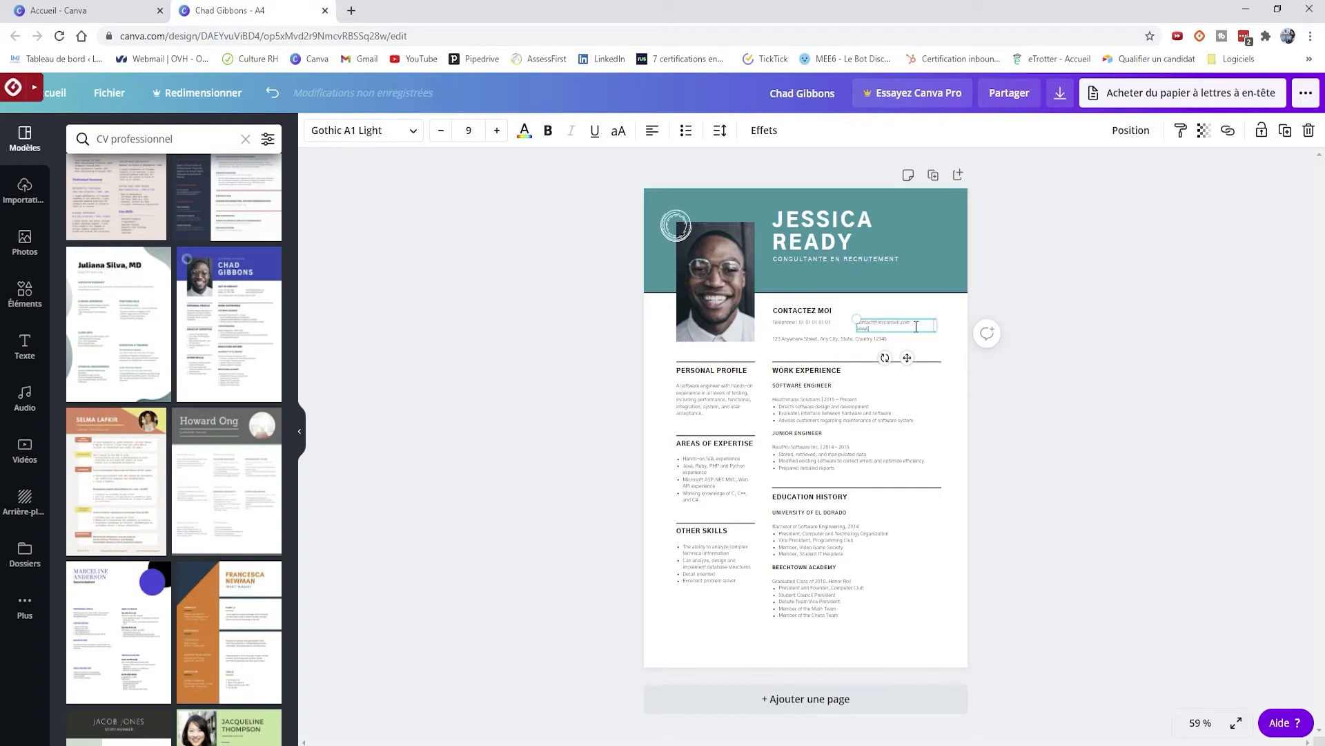
pyautogui.write('www.lmjconseil.com')
pyautogui.click(958, 346)
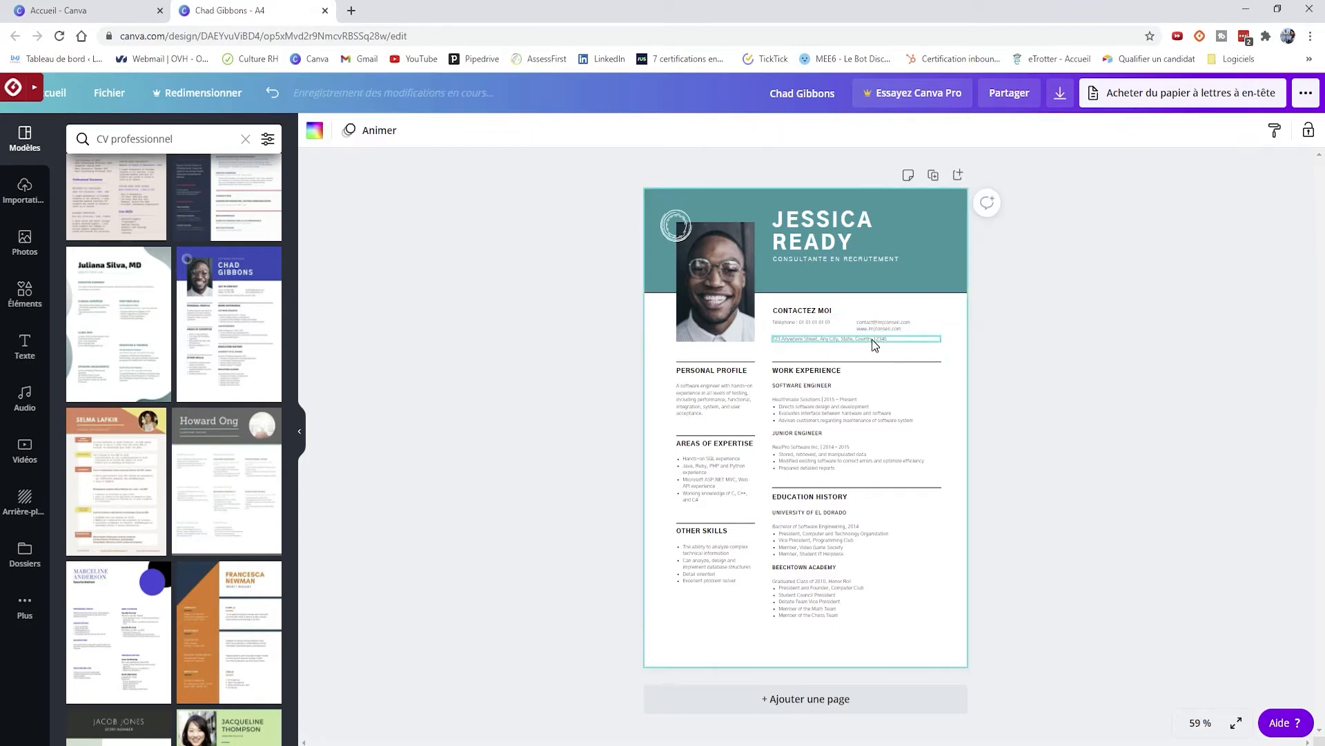
# - Retype the postal address on two lines and move it under the phone number
pyautogui.doubleClick(836, 339)
pyautogui.press('BackSpace')
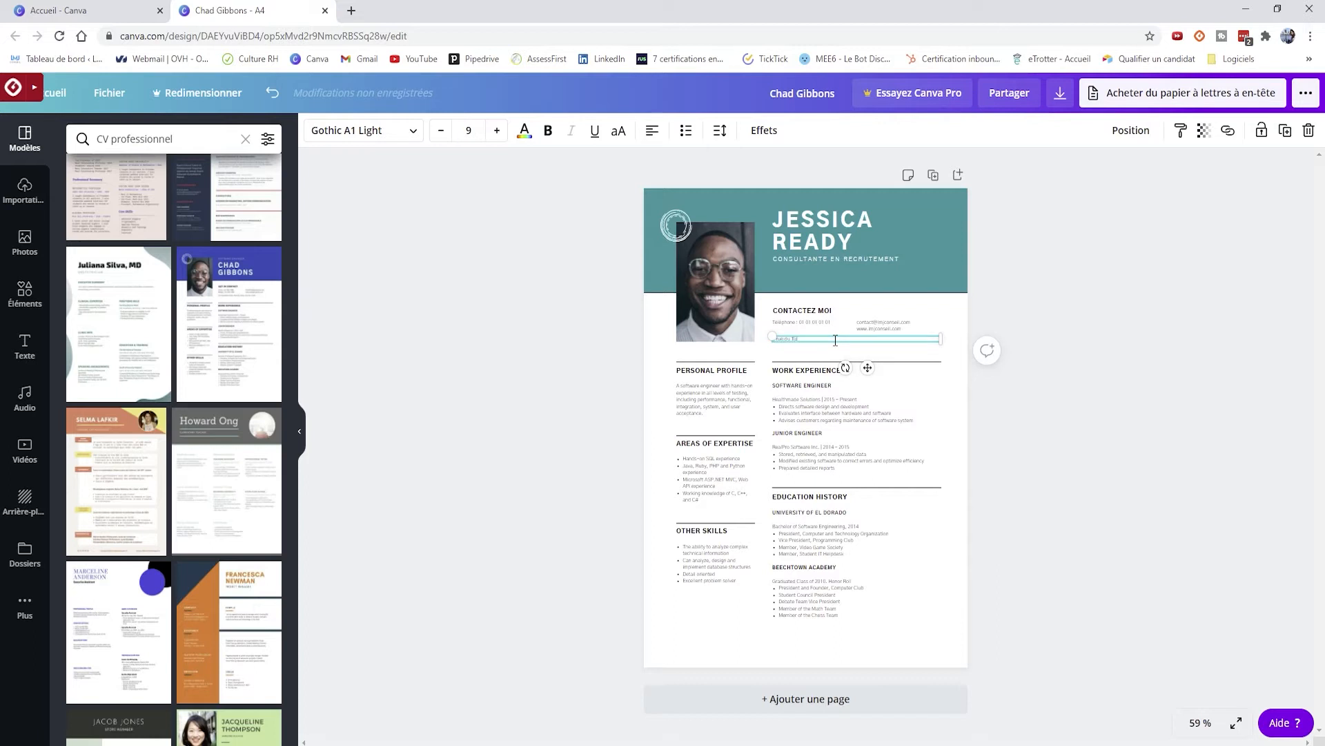
pyautogui.press('Return')
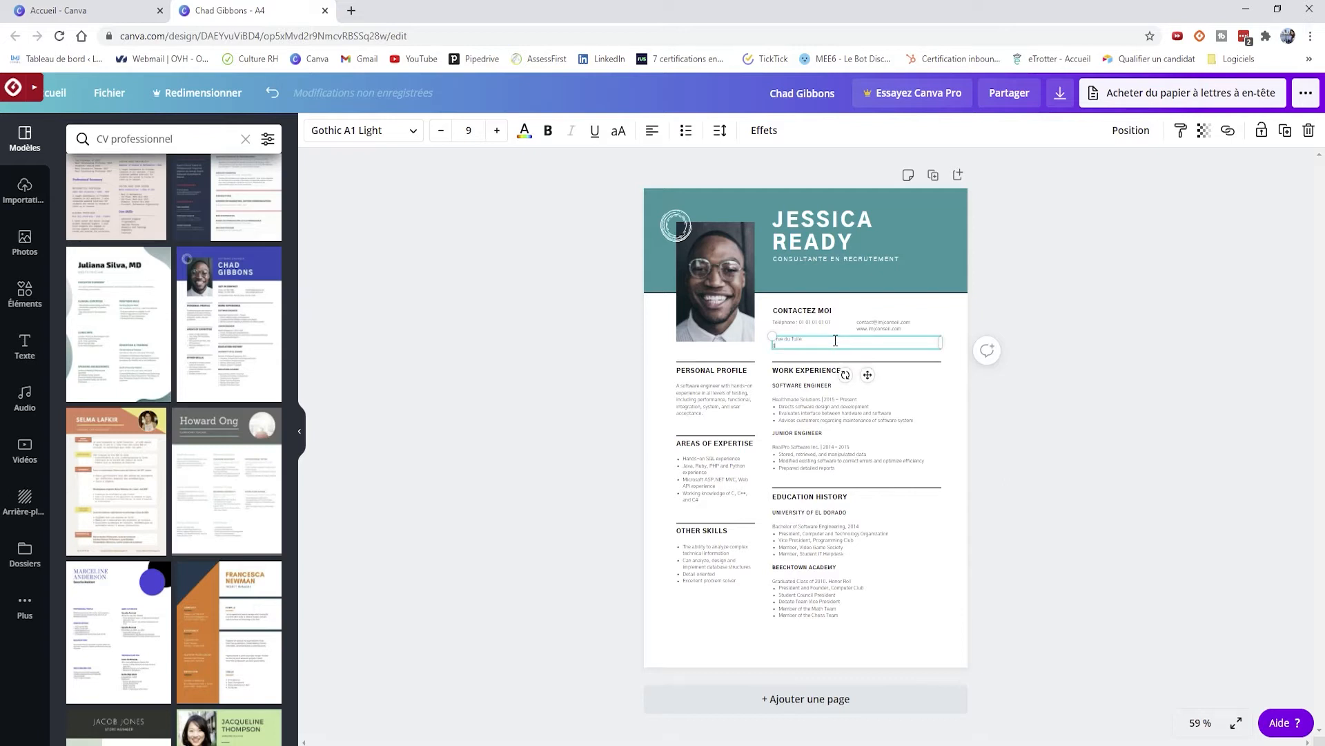
pyautogui.moveTo(868, 374); pyautogui.dragTo(869, 364)
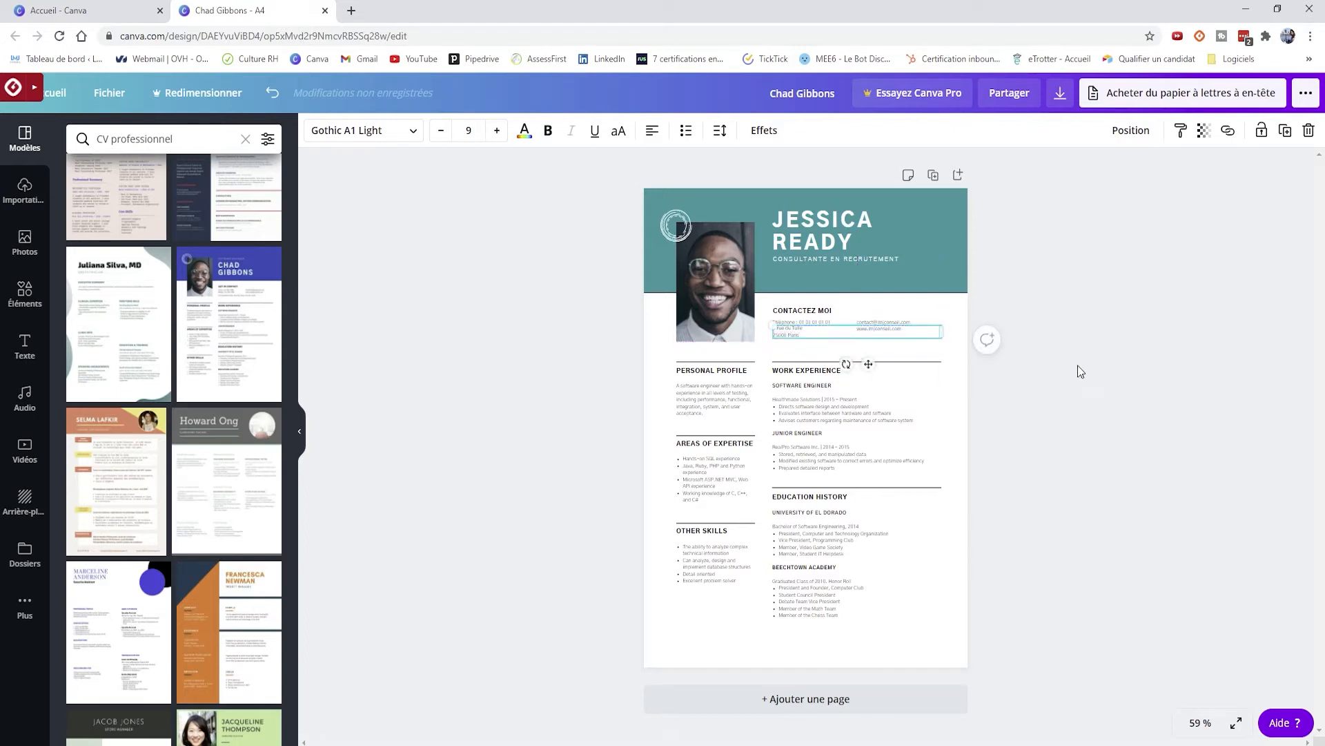
pyautogui.click(1074, 367)
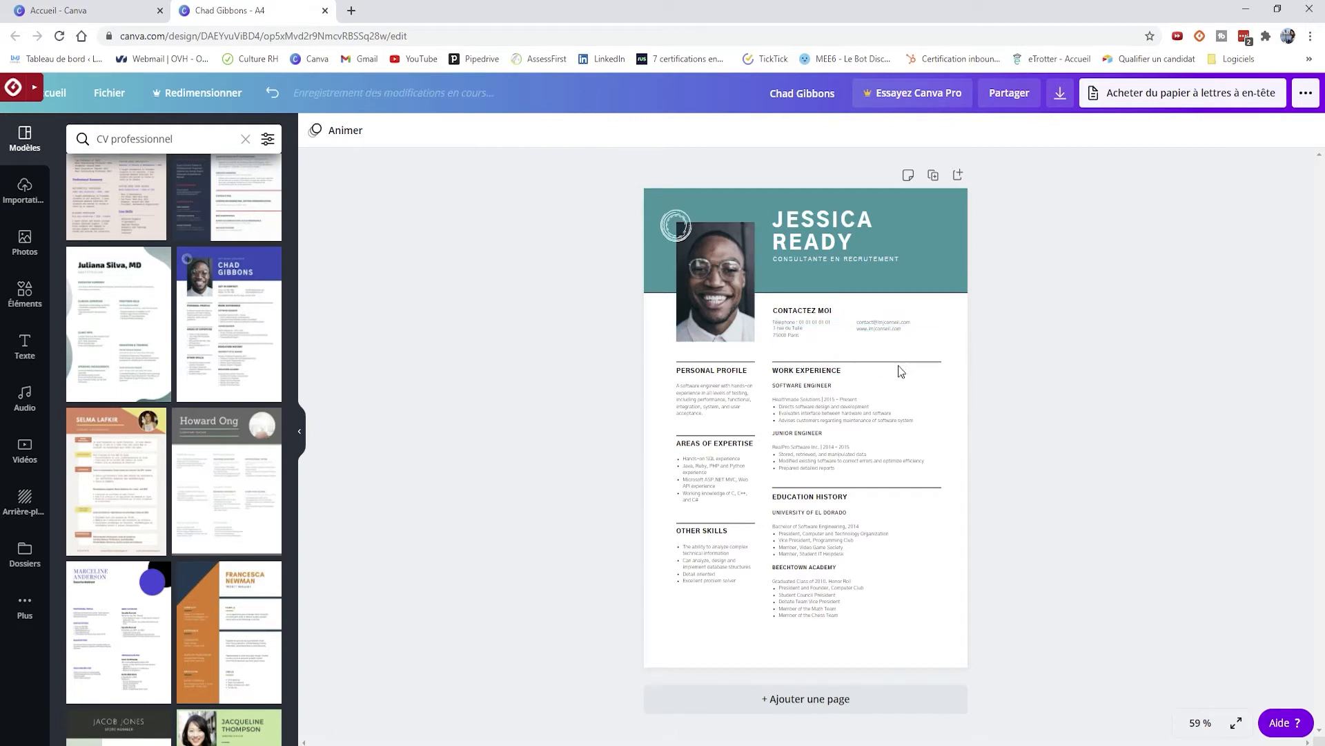
# - Retitle the heading EXPÉRIENCES PROFESSIONNELLES and rename the first job Consultante en recrutement freelance
pyautogui.doubleClick(835, 375)
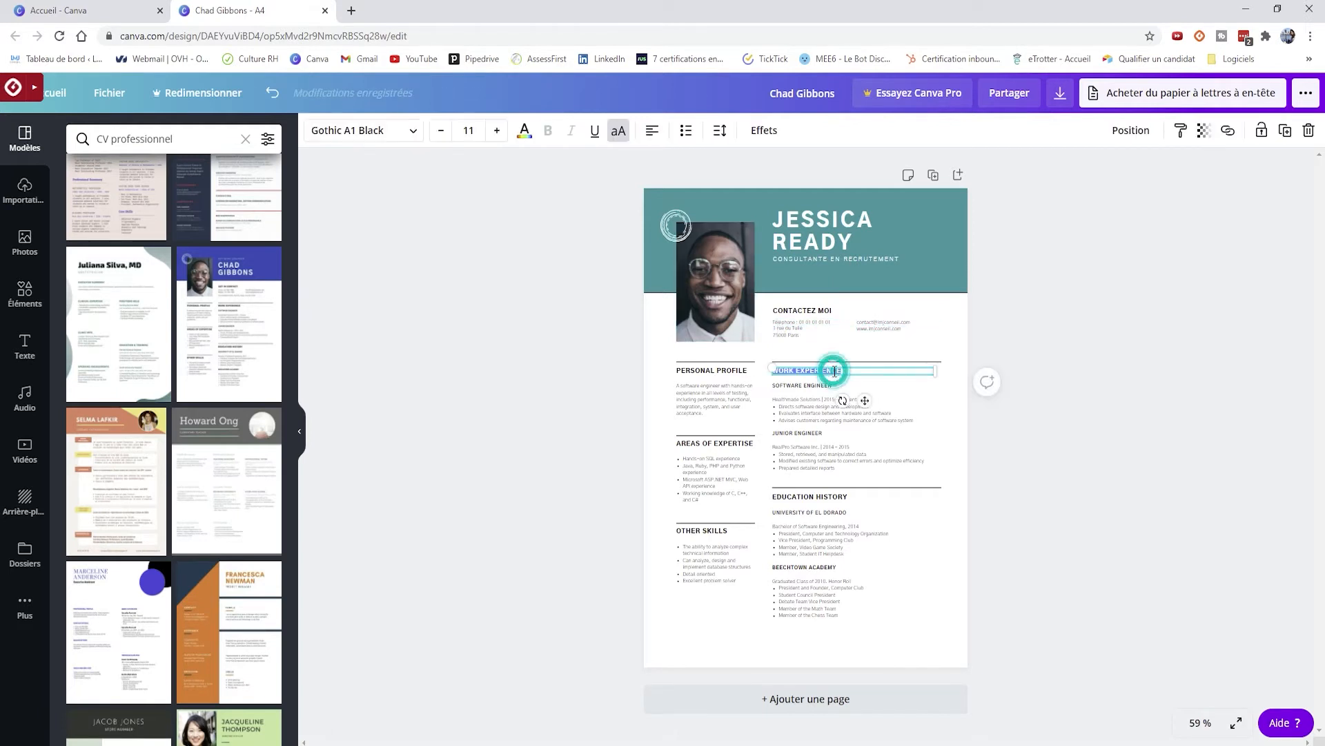
pyautogui.write('Ex')
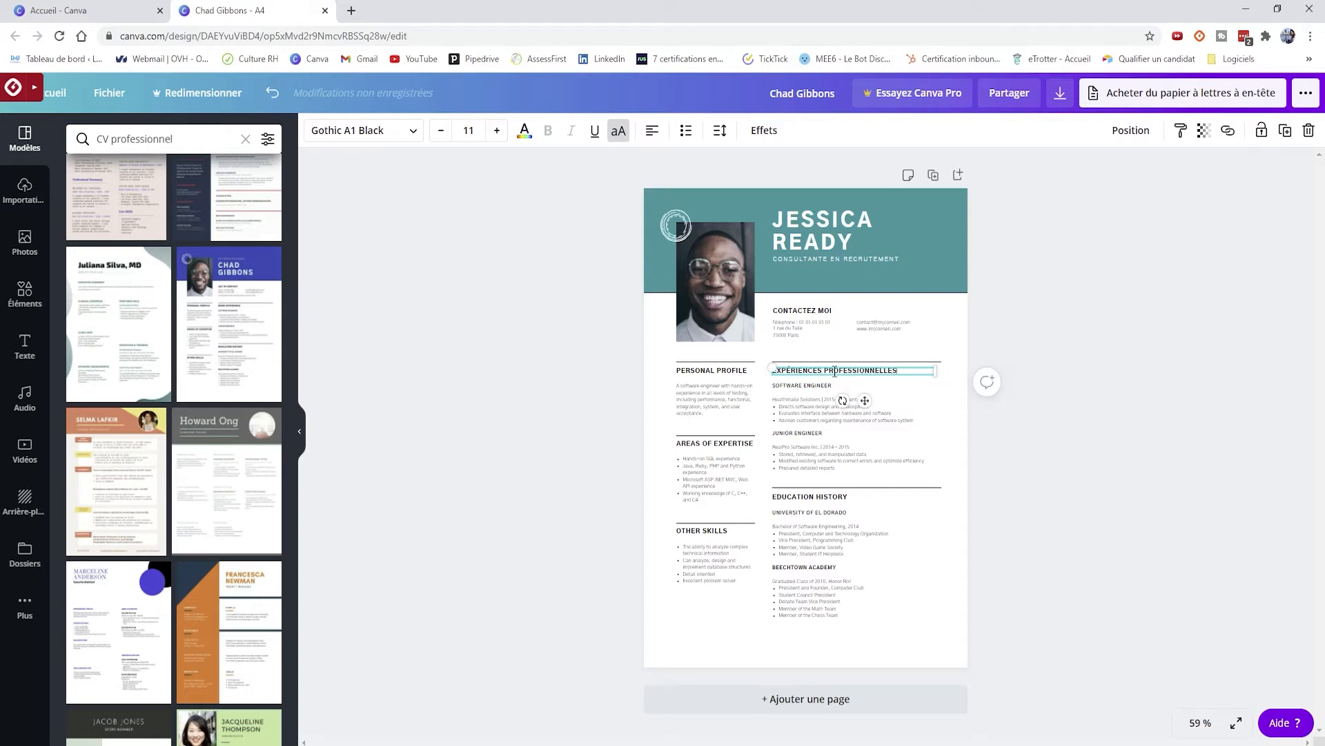
pyautogui.click(788, 388)
pyautogui.click(796, 385)
pyautogui.click(799, 386)
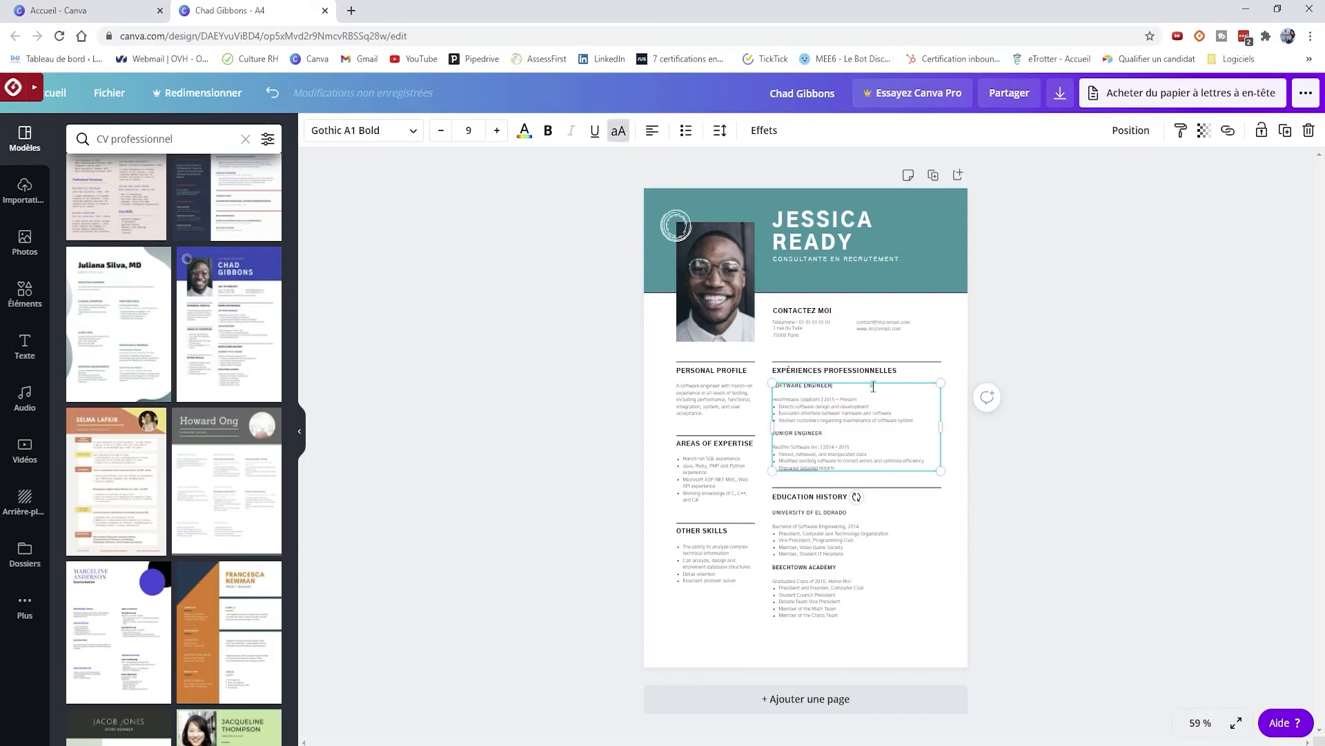
pyautogui.moveTo(841, 385); pyautogui.dragTo(763, 385)
pyautogui.write('CONSULTANTEN')
# - Replace the company Healthmade Solutions with IMJ Conseil and add a line after the job title
pyautogui.moveTo(823, 399); pyautogui.dragTo(764, 399)
pyautogui.click(804, 401)
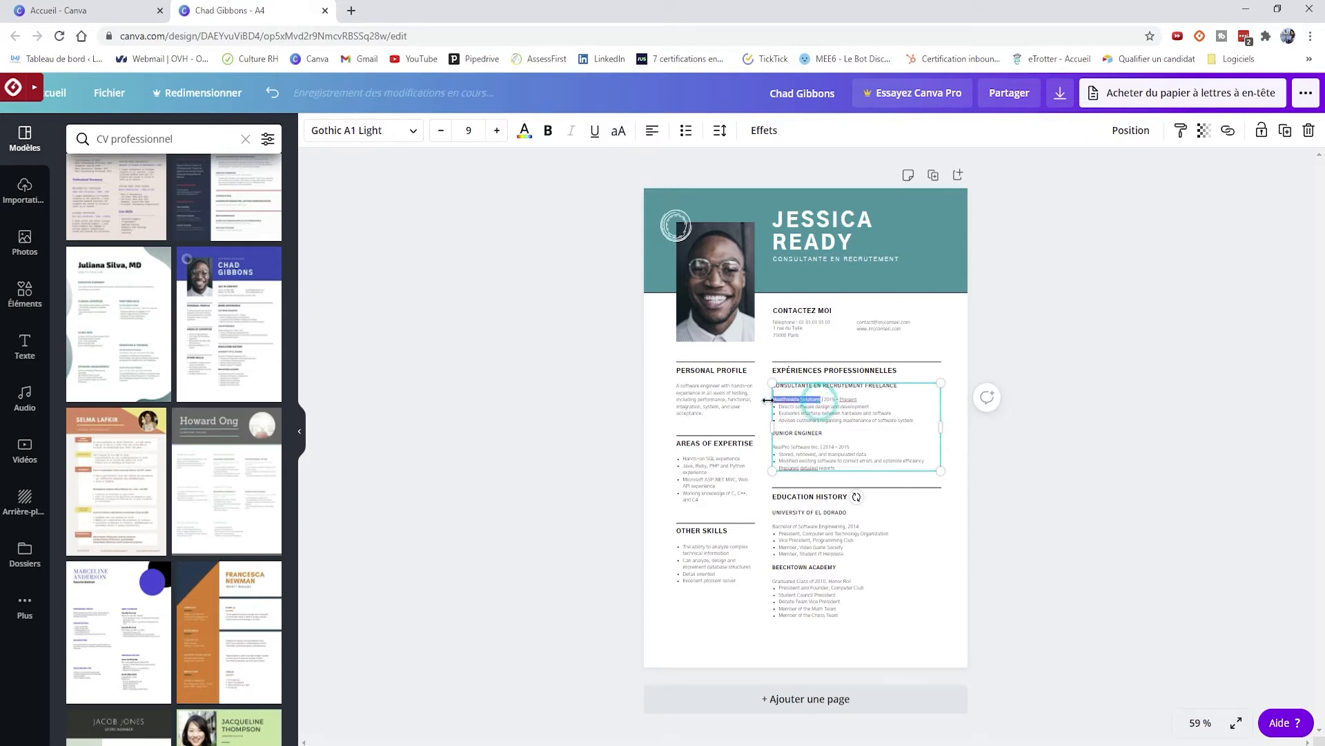
pyautogui.write('IMJ')
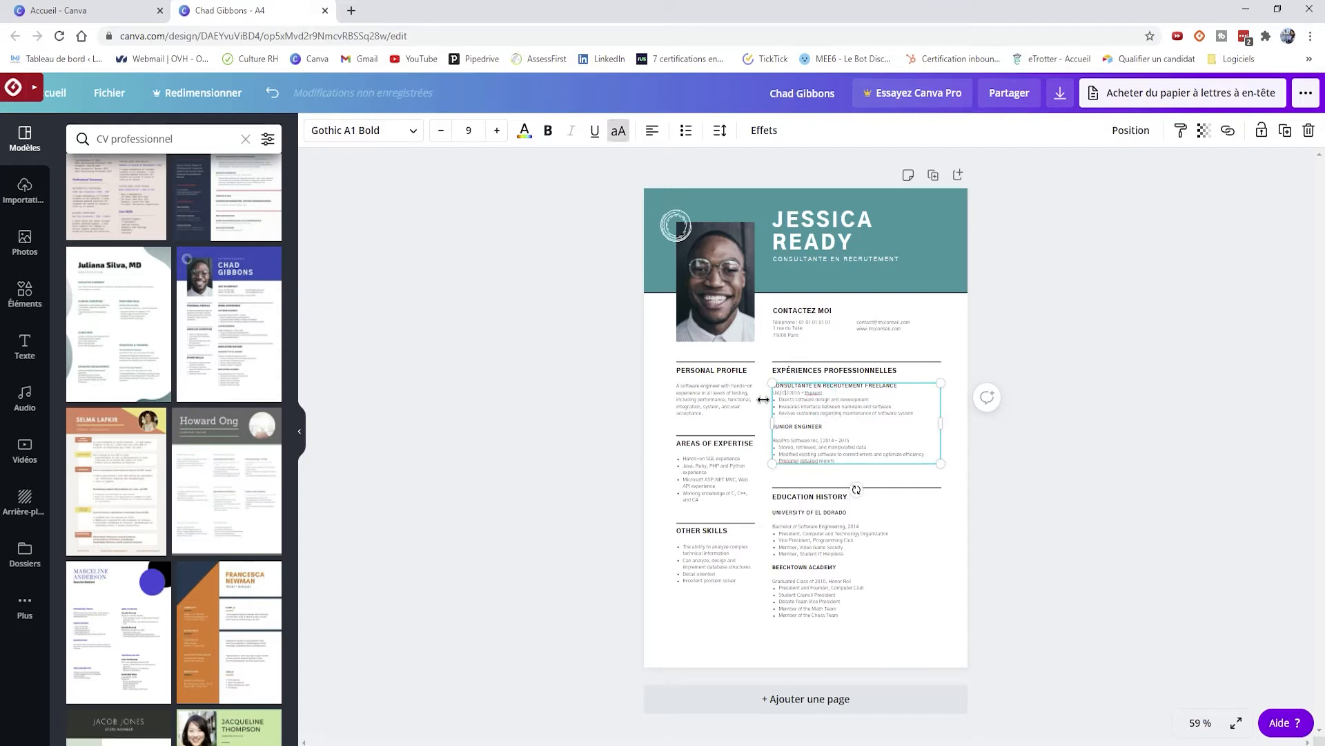
pyautogui.click(869, 400)
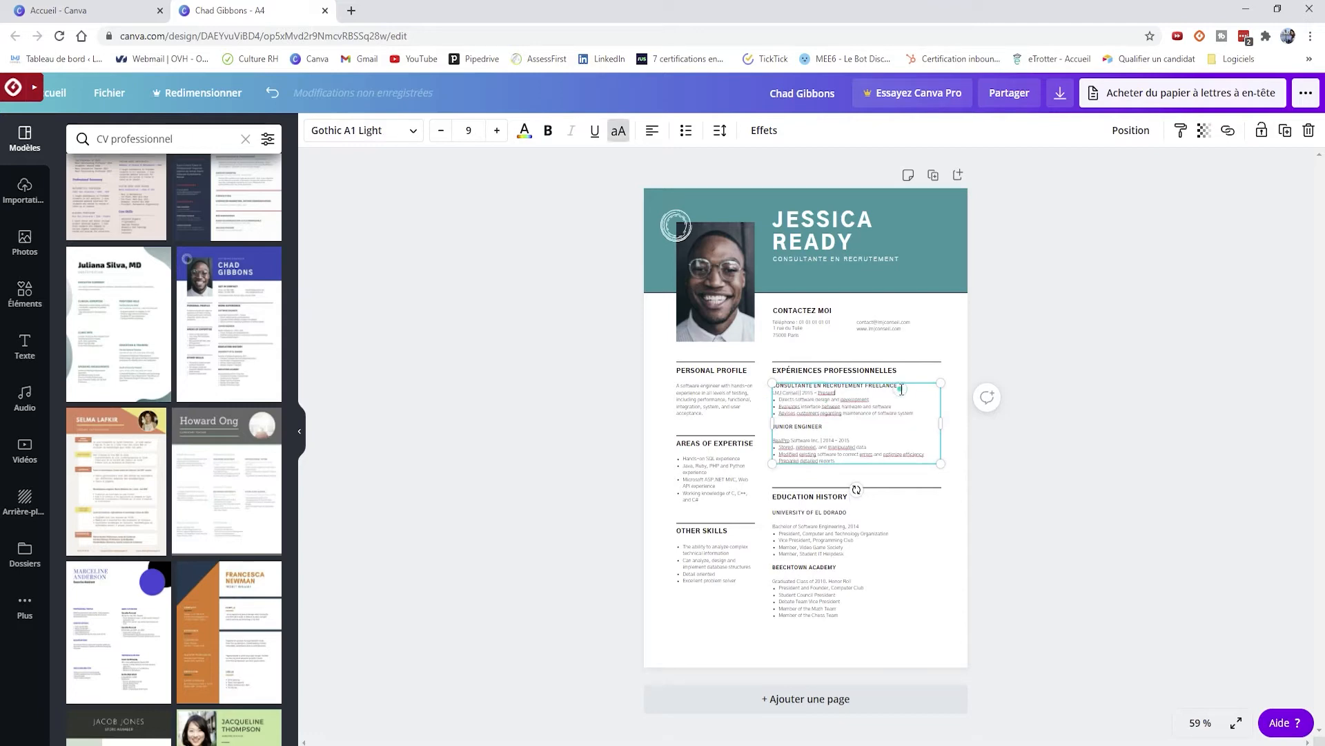
pyautogui.click(900, 380)
pyautogui.click(899, 384)
pyautogui.click(903, 384)
pyautogui.press('Return')
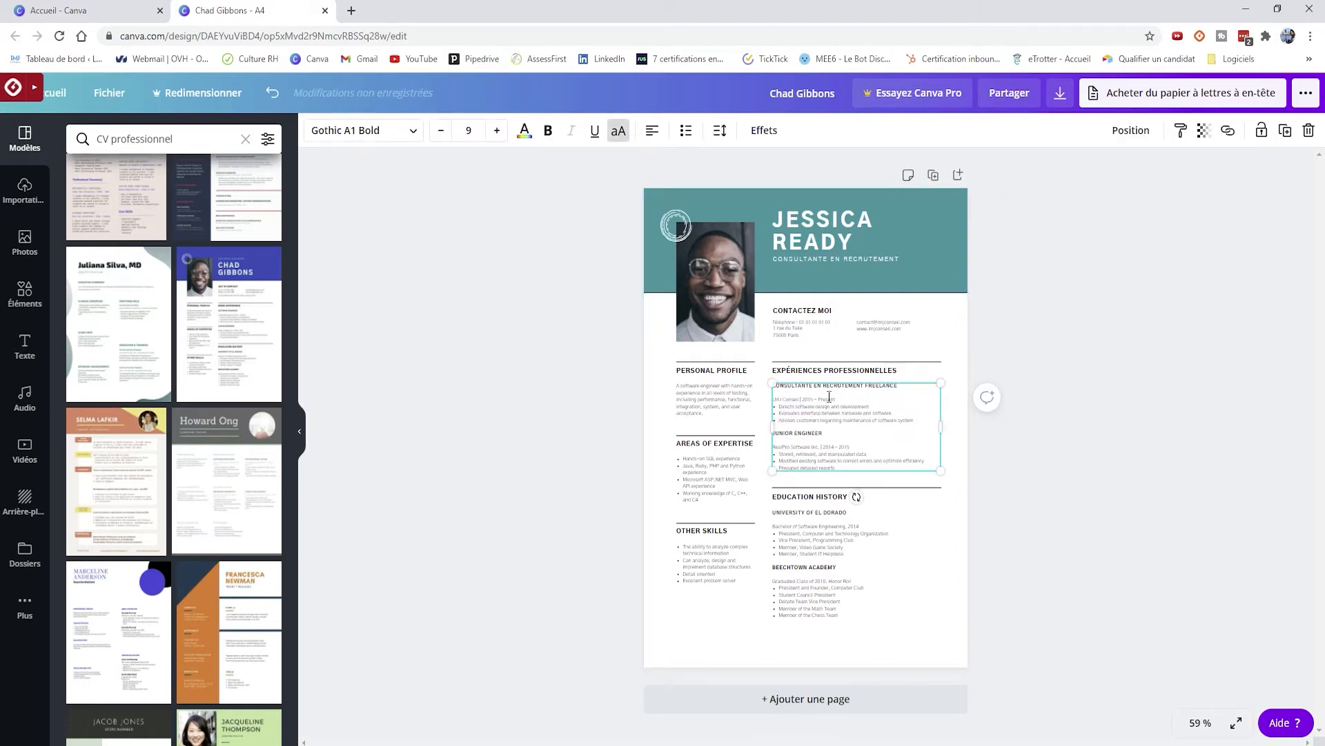
pyautogui.click(838, 401)
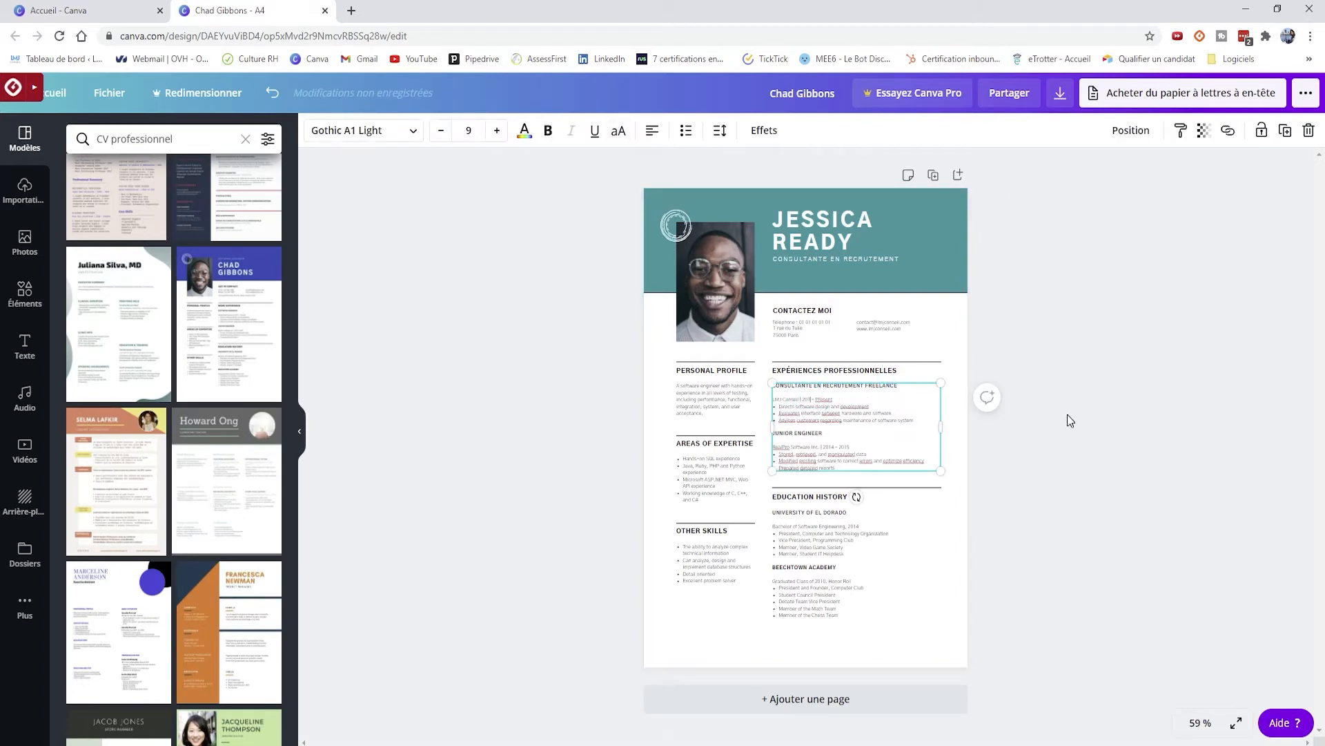
# - Change the end date 'Present' to 'Aujourd'hui' so the job reads 2018 – Aujourd'hui
pyautogui.doubleClick(832, 400)
pyautogui.press('BackSpace')
pyautogui.write("Aujourd'hui")
pyautogui.click(1065, 480)
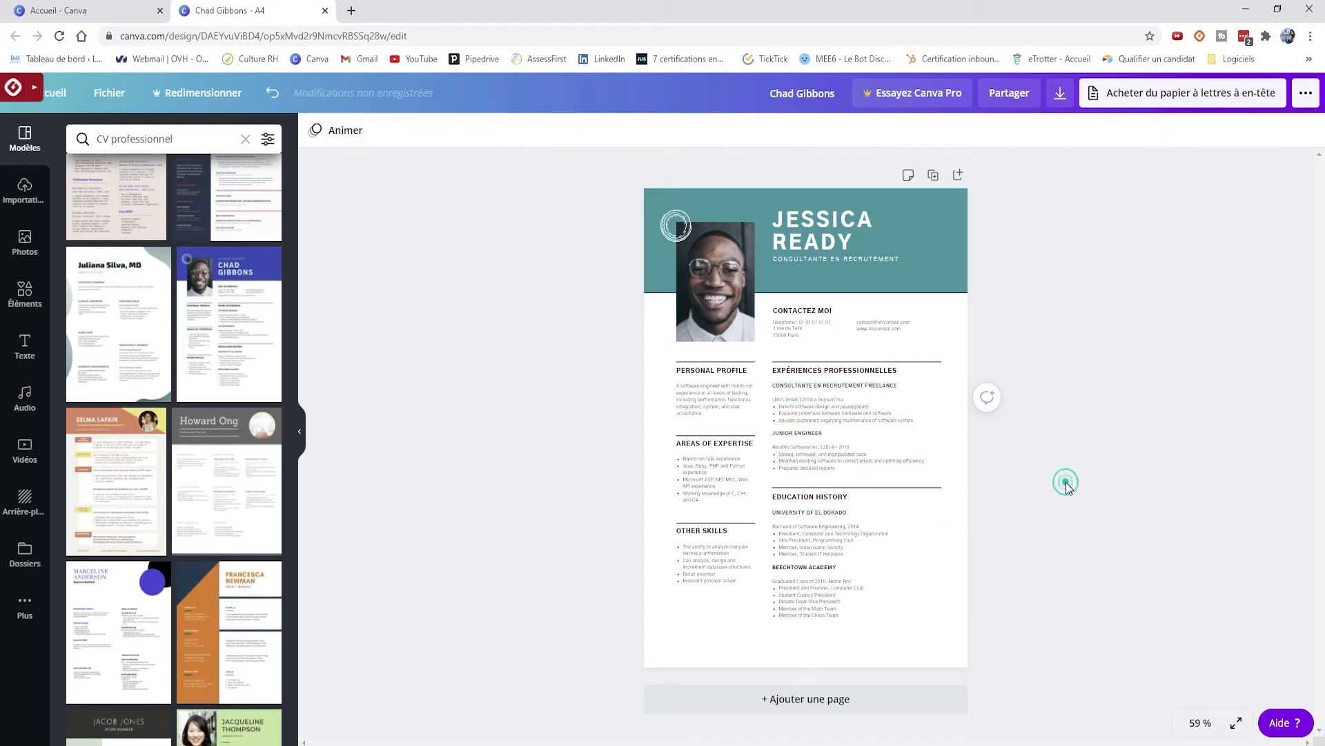
pyautogui.click(887, 435)
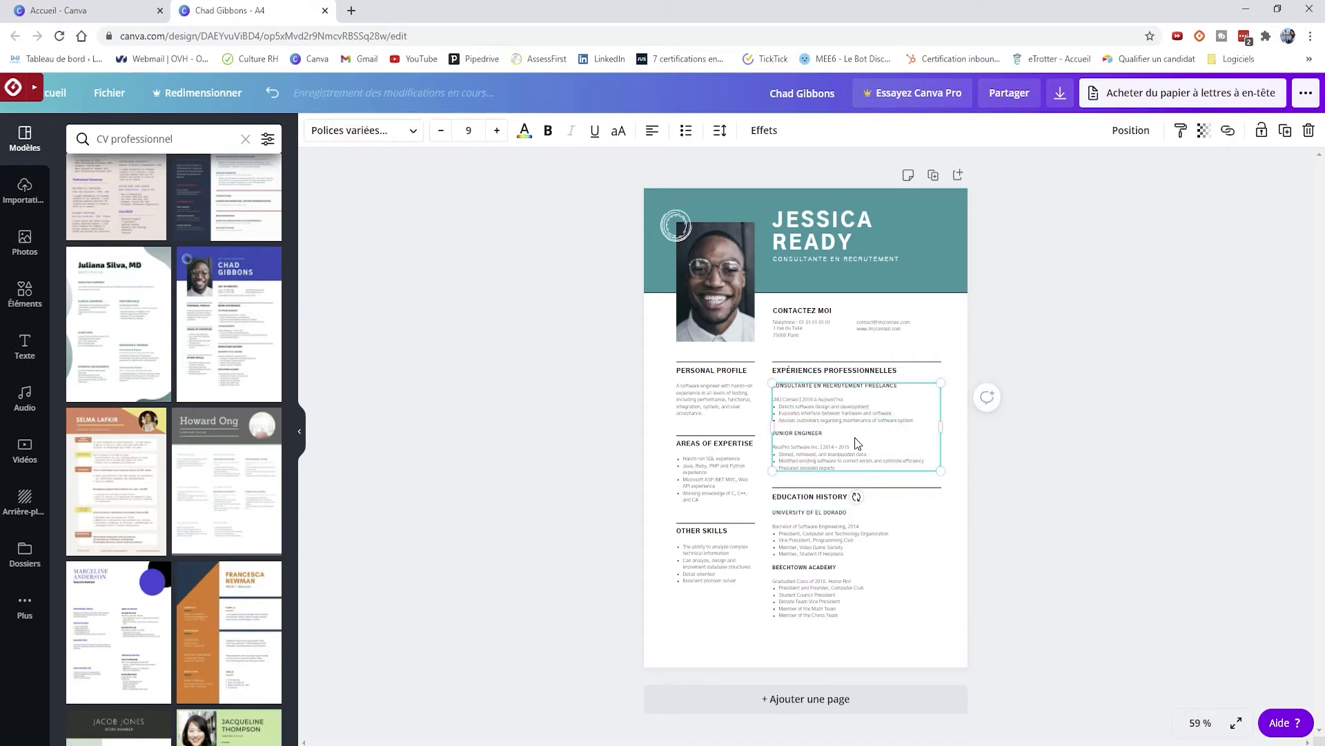
pyautogui.rightClick(853, 459)
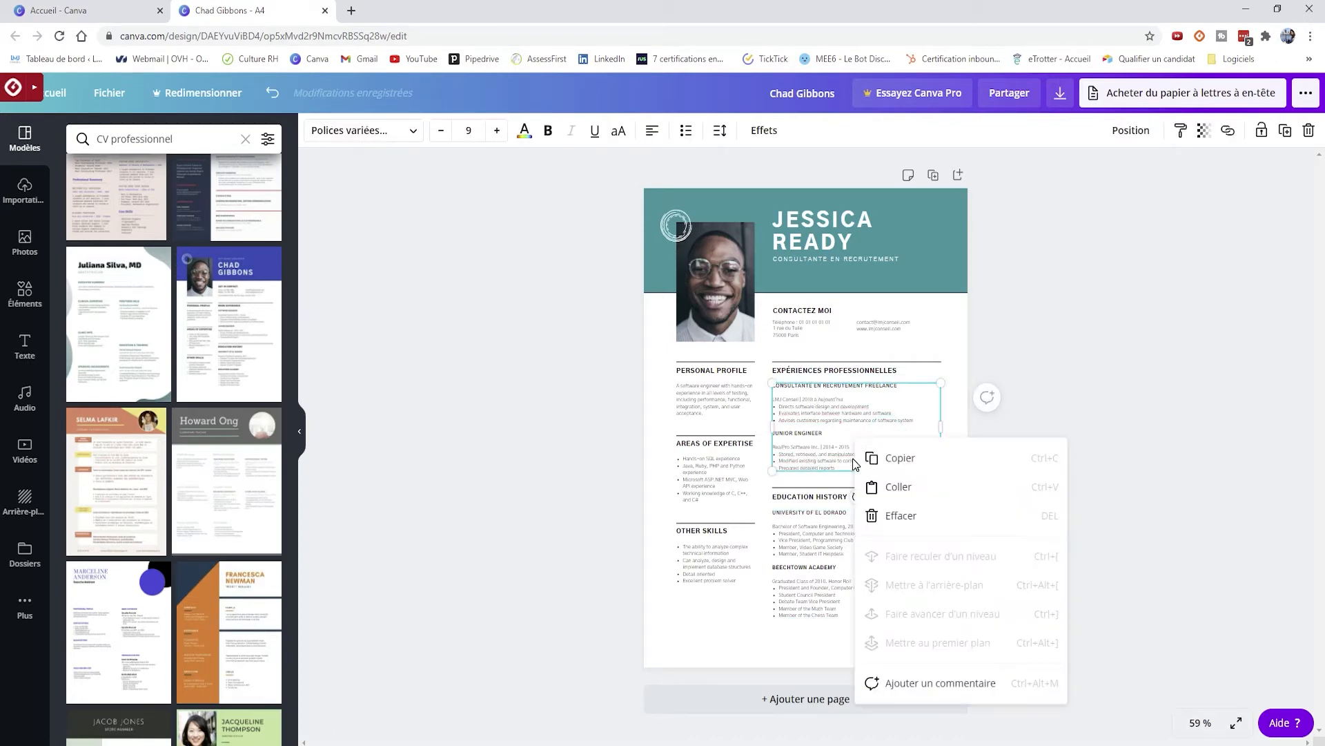
# - Try removing the blank line under the first job title, then undo the garbled edit
pyautogui.click(833, 371)
pyautogui.click(819, 423)
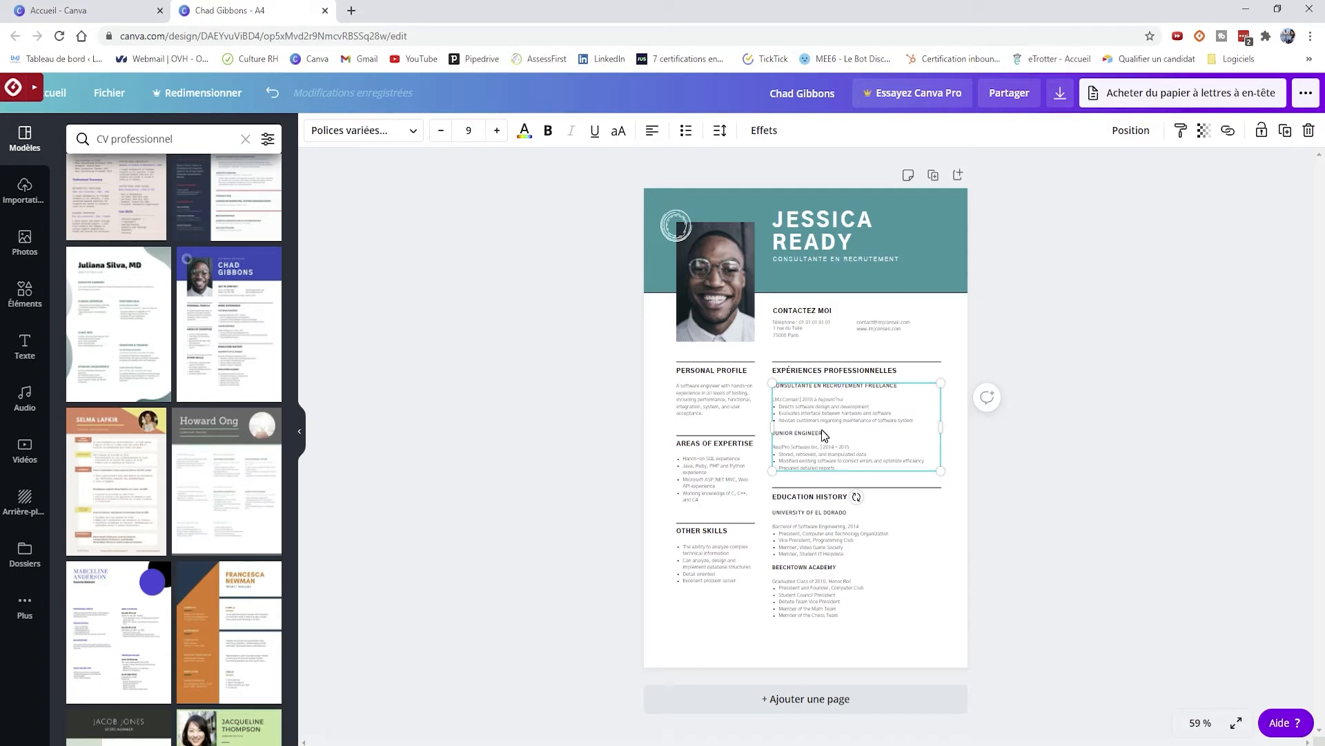
pyautogui.moveTo(822, 433); pyautogui.dragTo(820, 435)
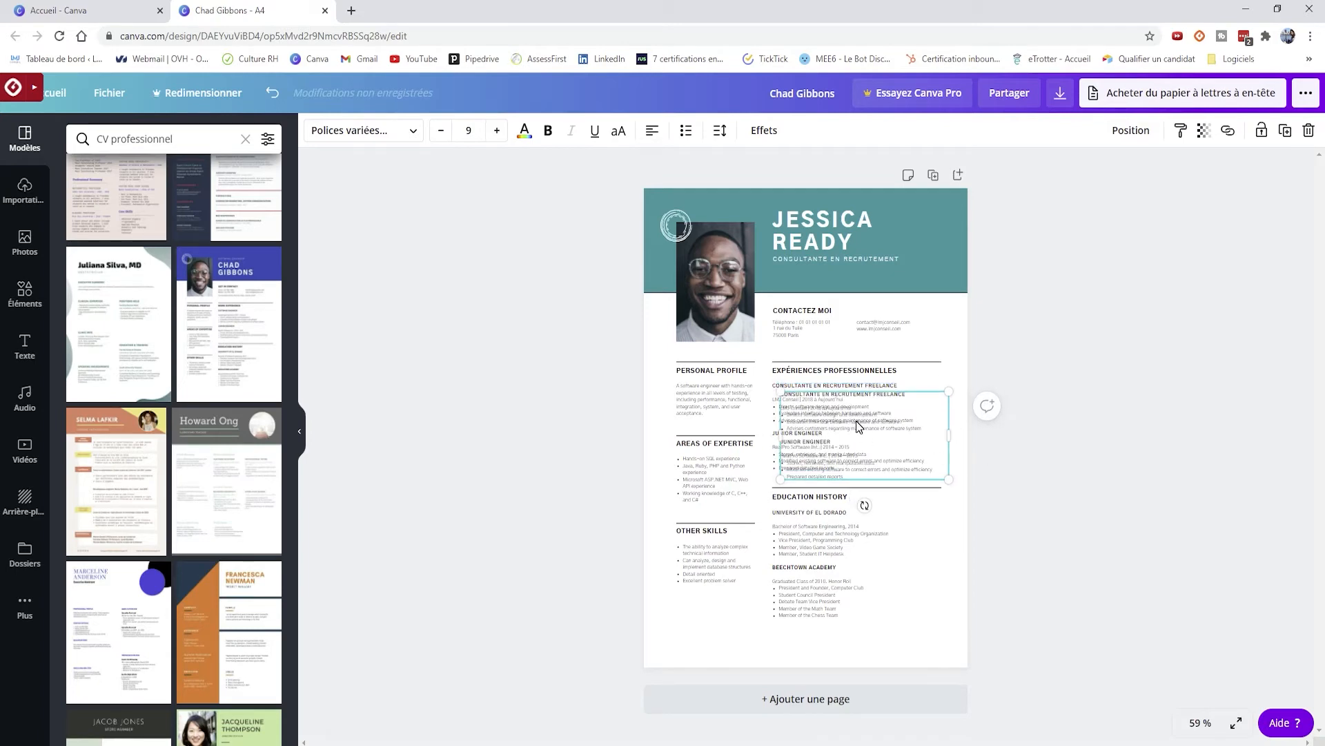
pyautogui.click(877, 432)
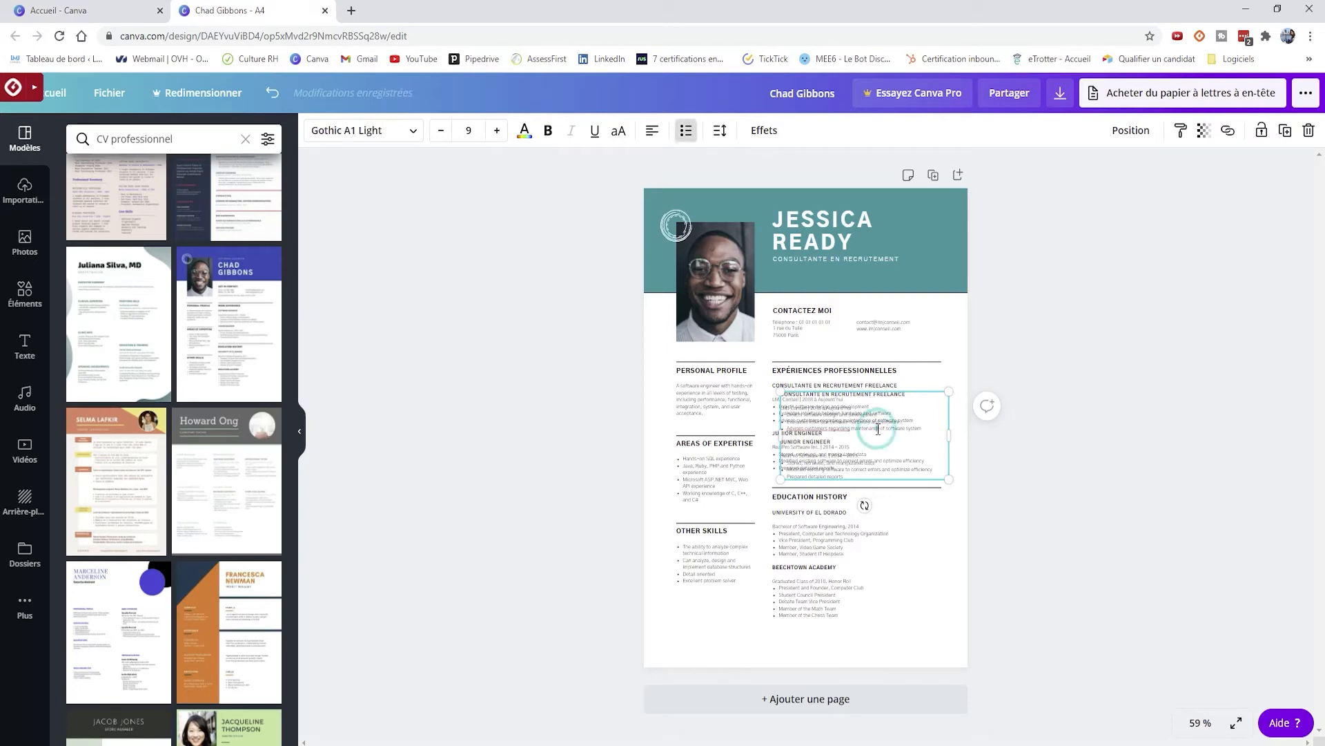
pyautogui.click(927, 394)
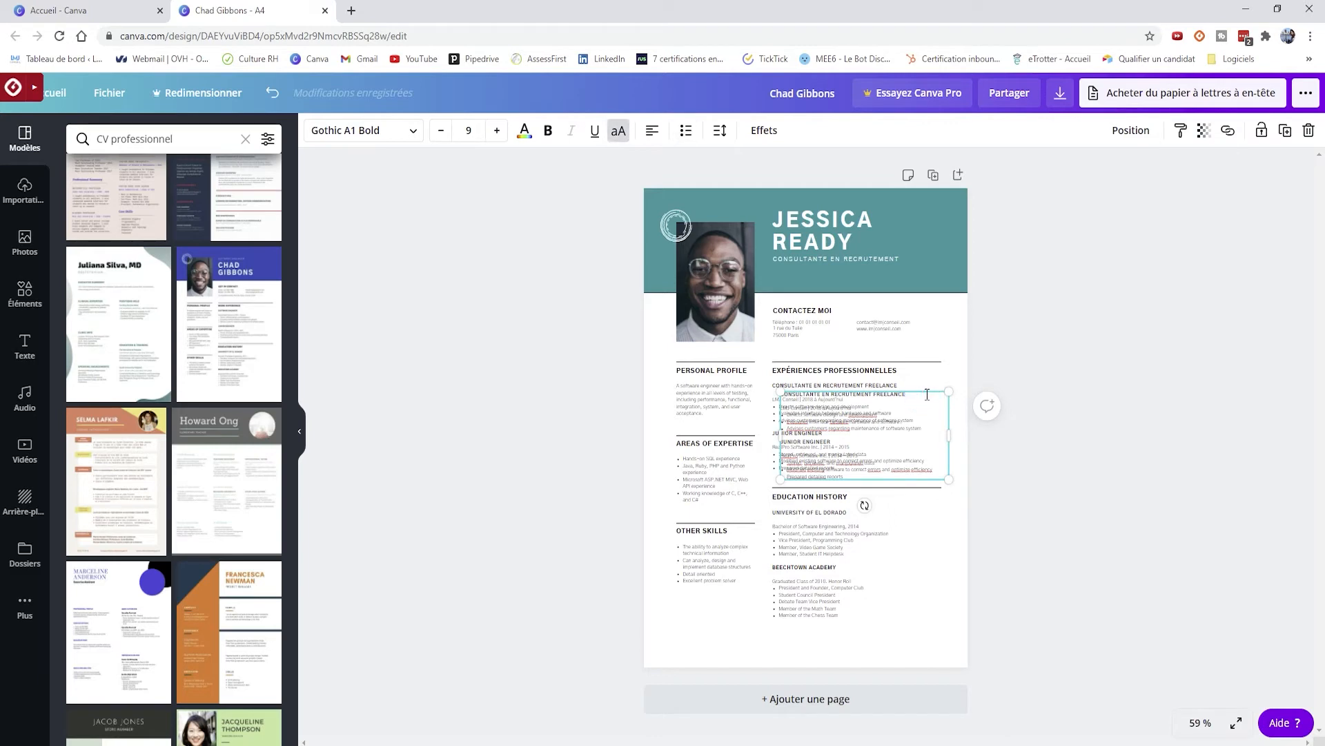
pyautogui.press('Delete')
pyautogui.click(273, 93)
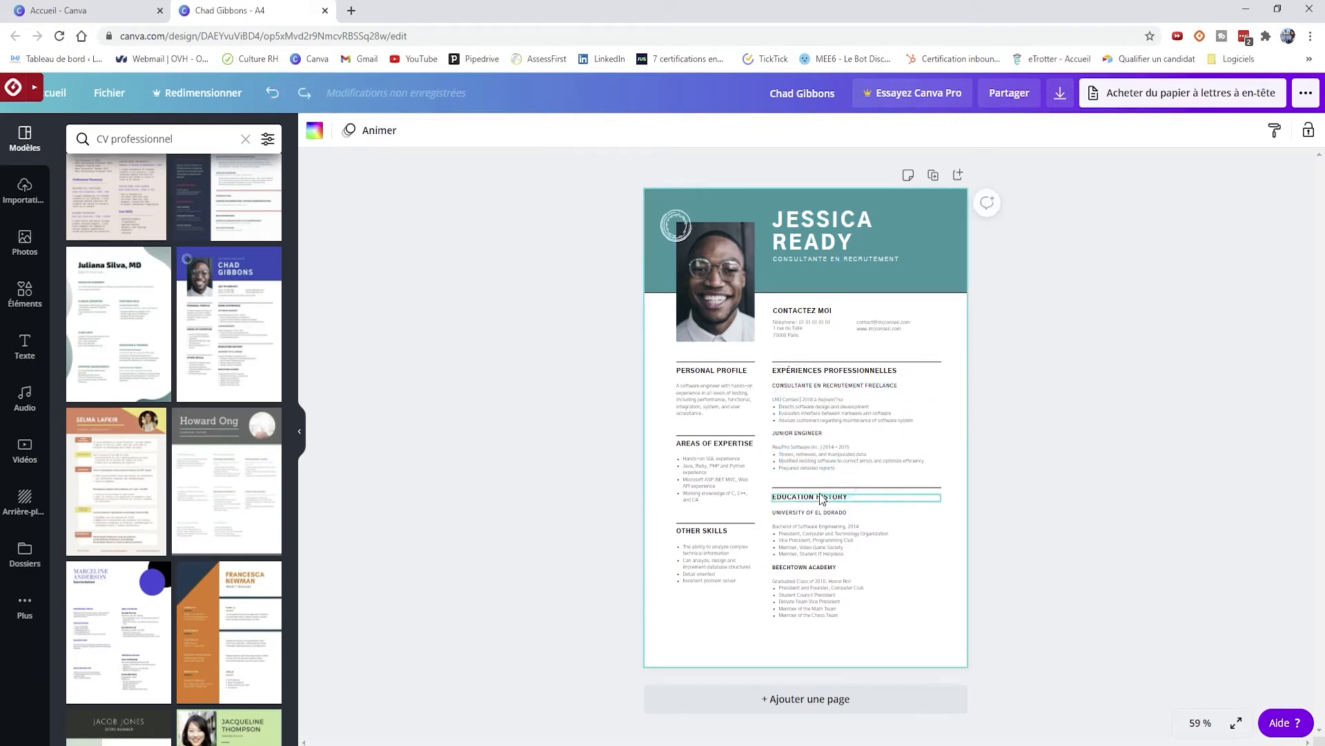
# - Move the education details, EDUCATION HISTORY heading and divider line lower on the page
pyautogui.click(822, 597)
pyautogui.moveTo(822, 597); pyautogui.dragTo(821, 625)
pyautogui.moveTo(810, 496); pyautogui.dragTo(809, 539)
pyautogui.moveTo(826, 488); pyautogui.dragTo(824, 527)
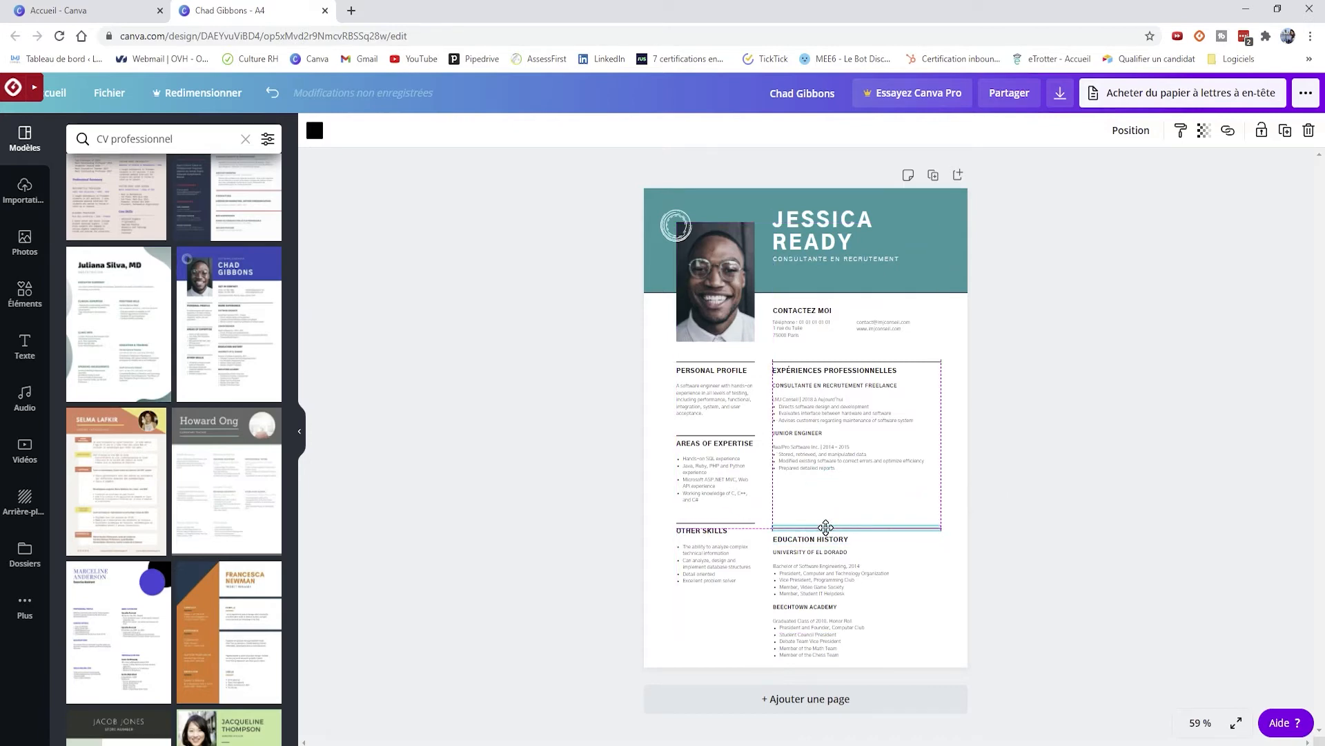
# - Copy and paste the experience block below the first job, deleting the copy's extra job lines
pyautogui.click(818, 436)
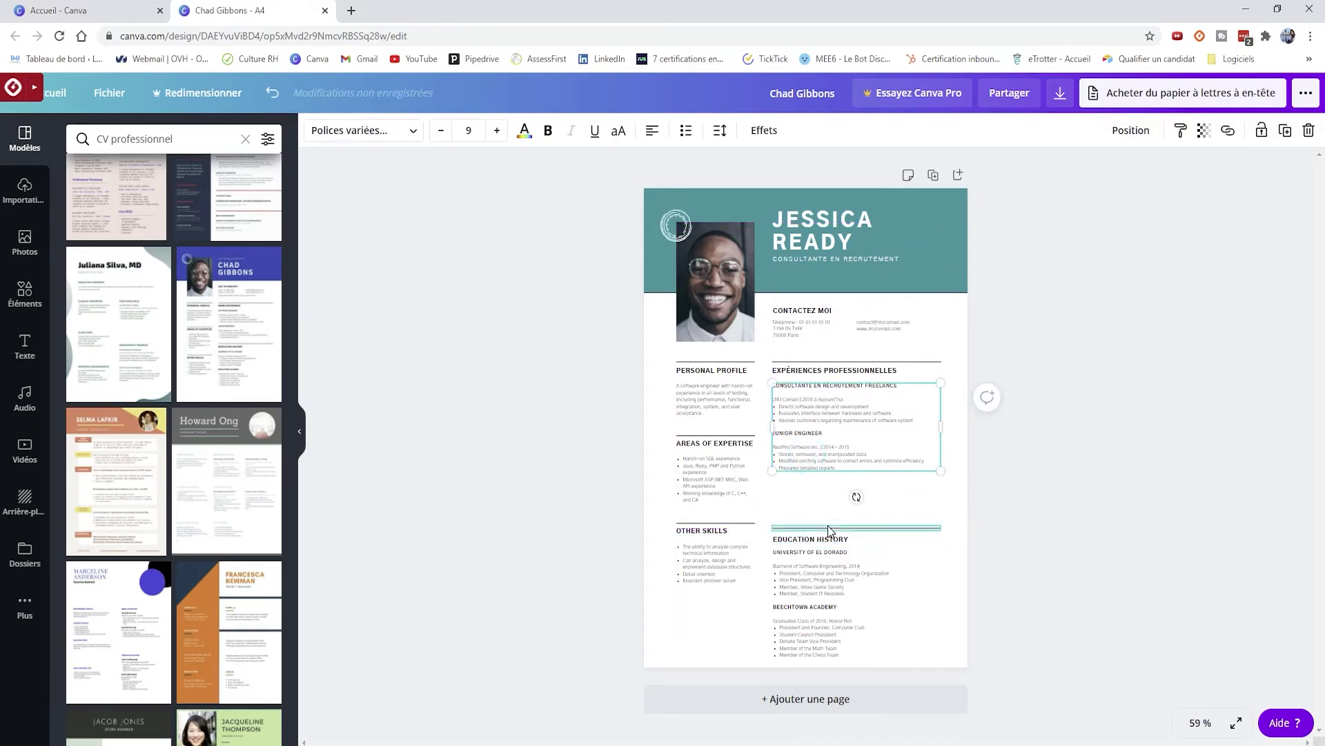
pyautogui.rightClick(833, 450)
pyautogui.click(856, 466)
pyautogui.rightClick(838, 481)
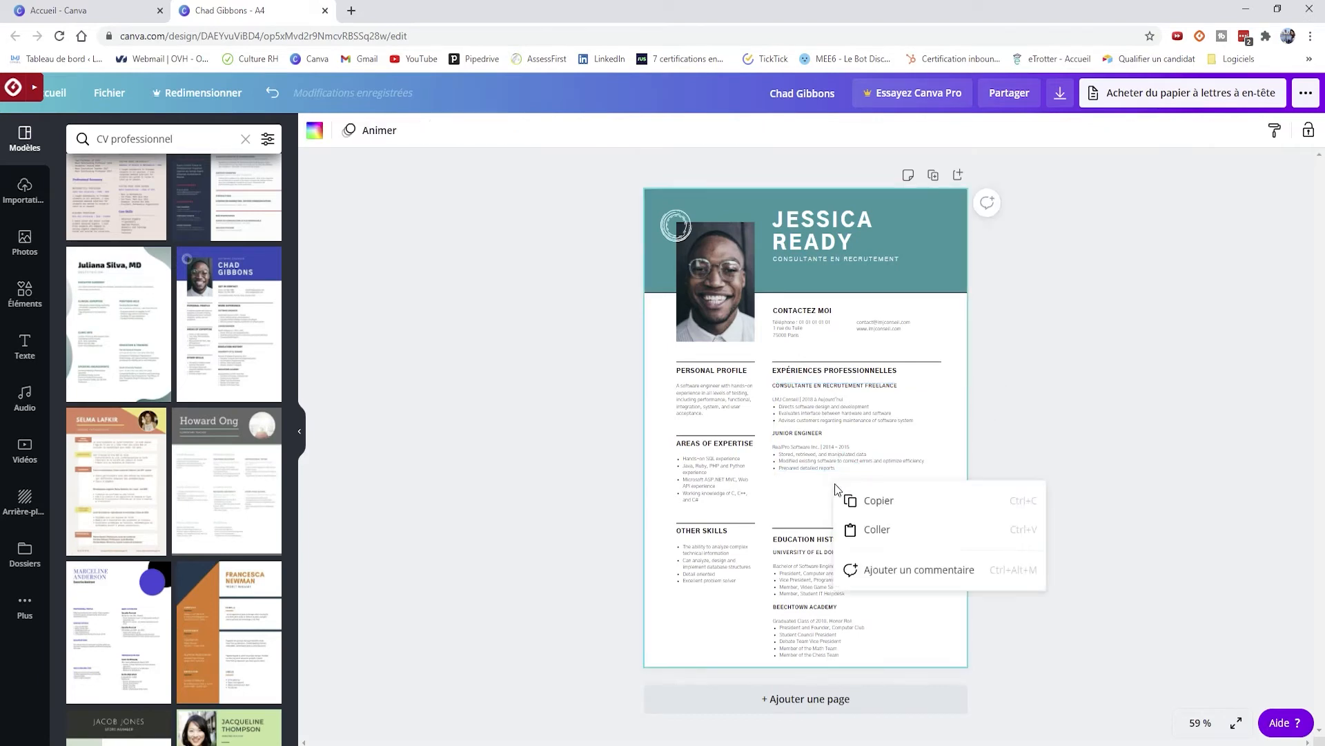
pyautogui.click(851, 530)
pyautogui.moveTo(824, 507); pyautogui.dragTo(815, 533)
pyautogui.moveTo(916, 557); pyautogui.dragTo(773, 528)
pyautogui.press('BackSpace')
pyautogui.press('BackSpace')
pyautogui.press('BackSpace')
pyautogui.click(1047, 565)
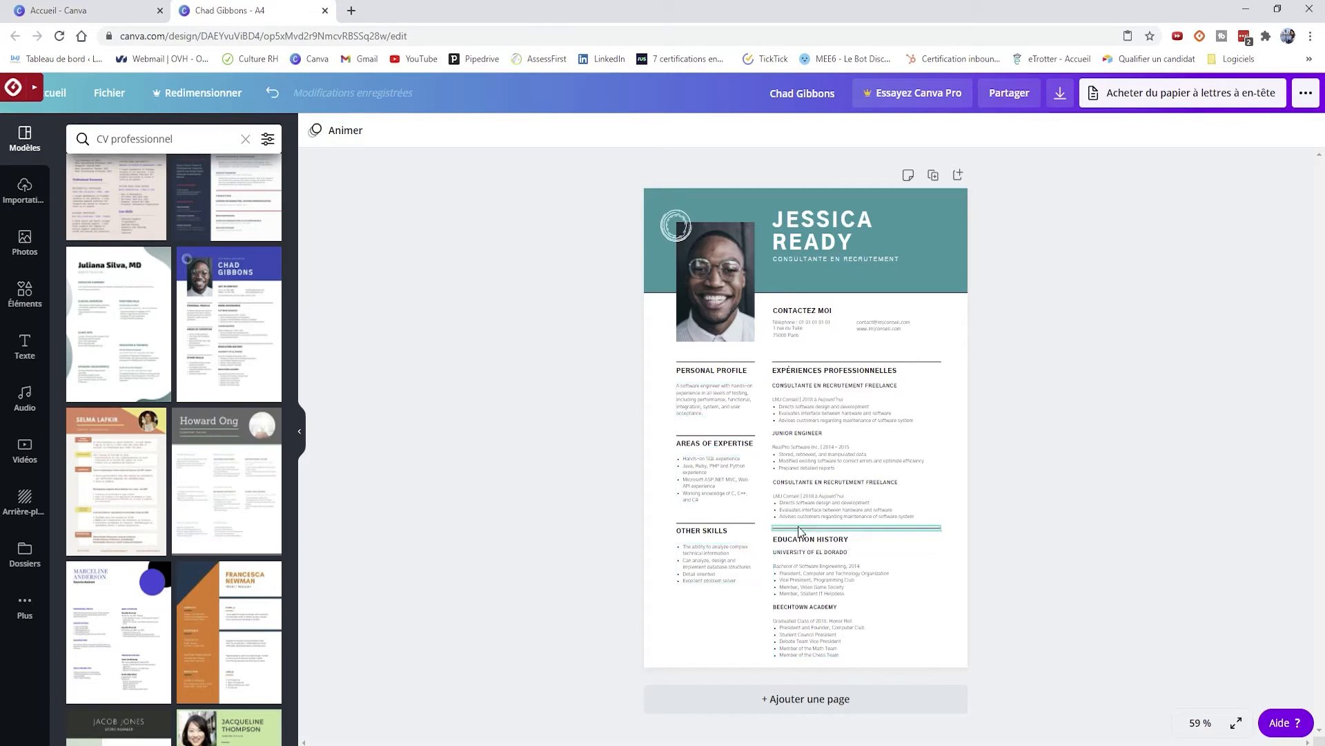
pyautogui.click(14, 196)
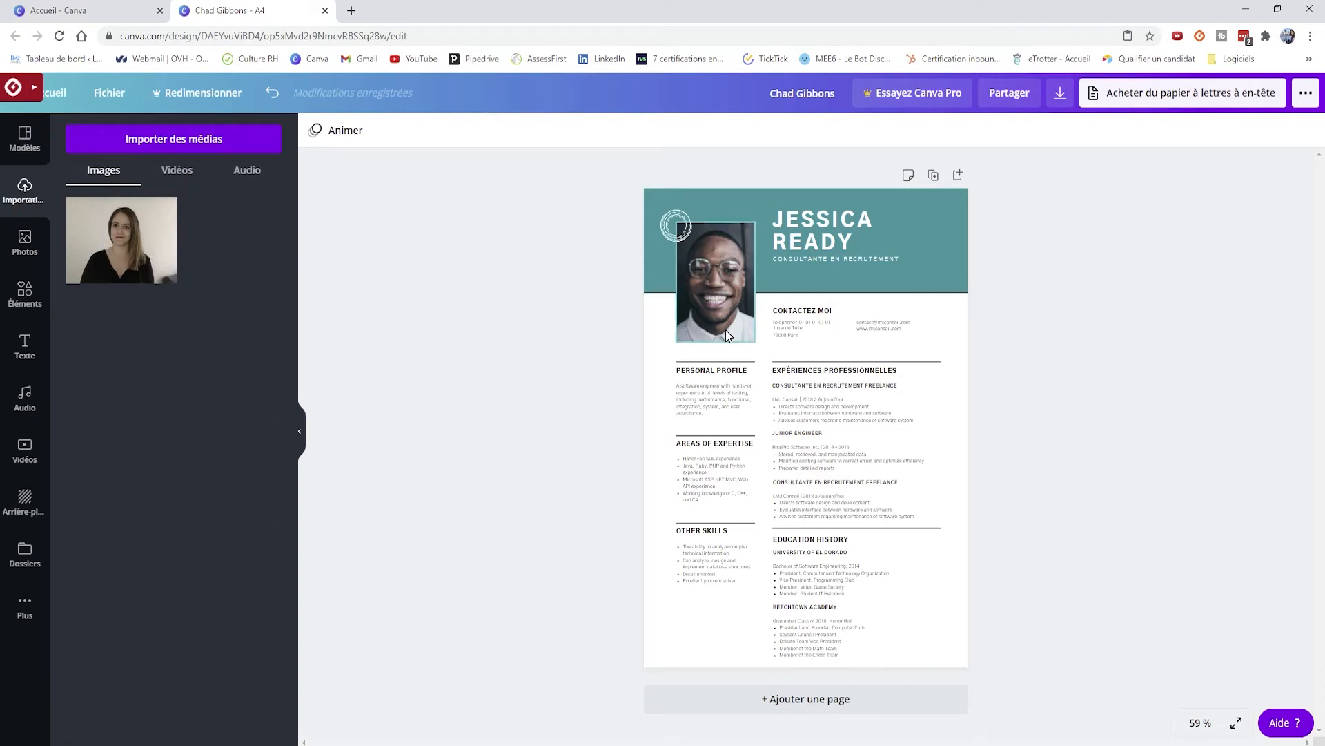
# - Drop the uploaded photo into the portrait frame and nudge it slightly higher
pyautogui.moveTo(109, 236); pyautogui.dragTo(698, 267)
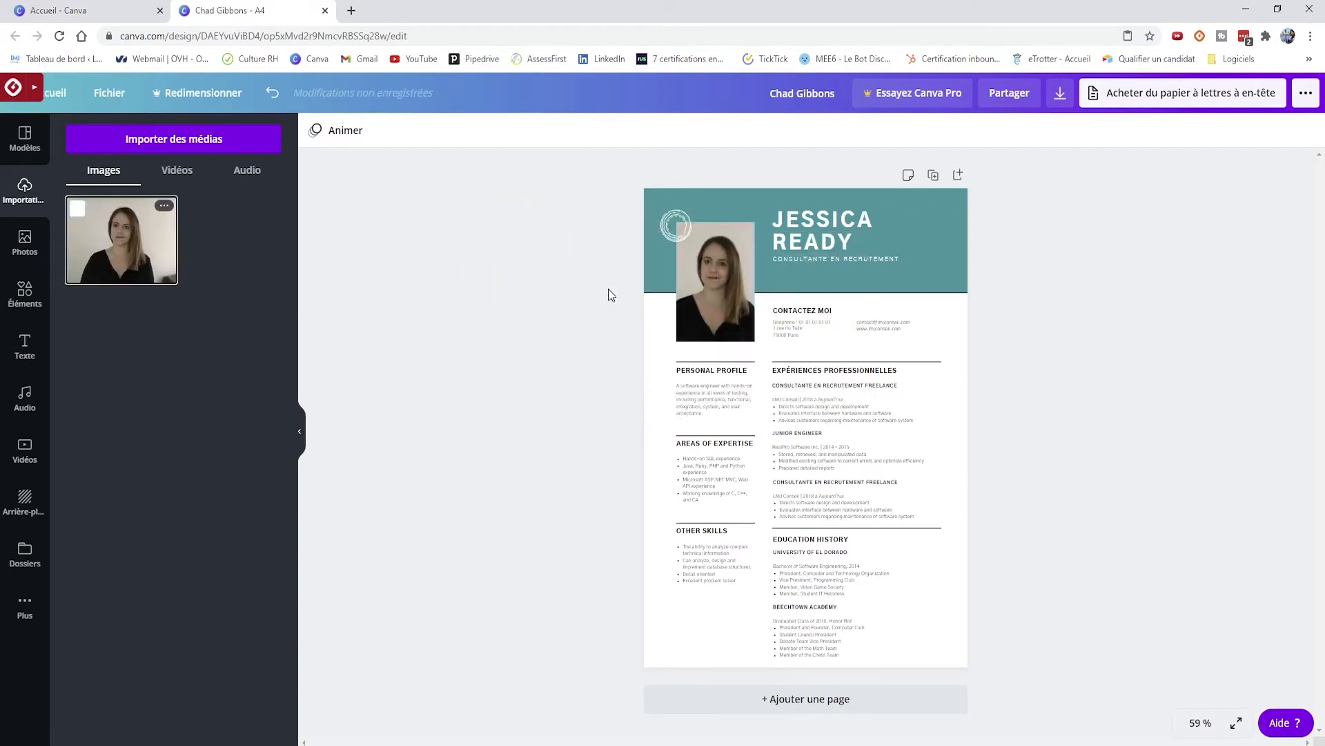
pyautogui.click(674, 218)
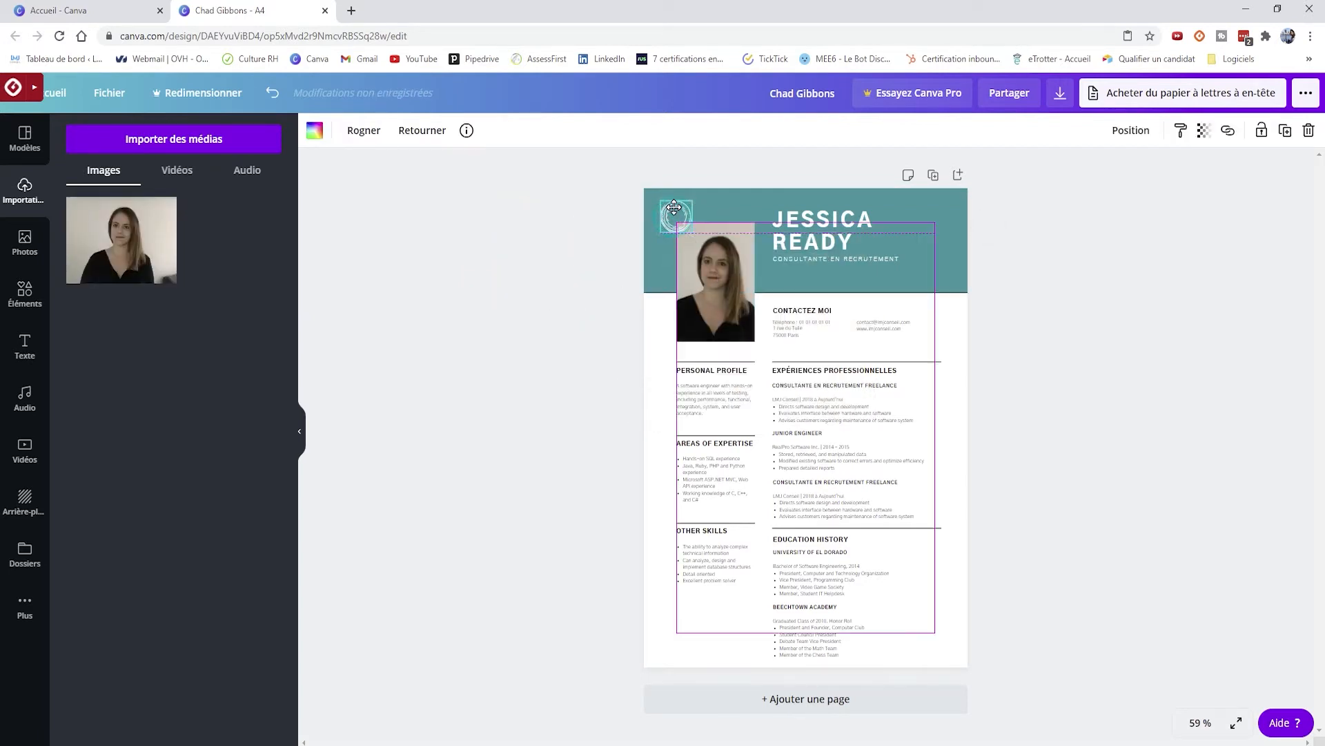
pyautogui.moveTo(740, 297); pyautogui.dragTo(734, 290)
pyautogui.click(1150, 301)
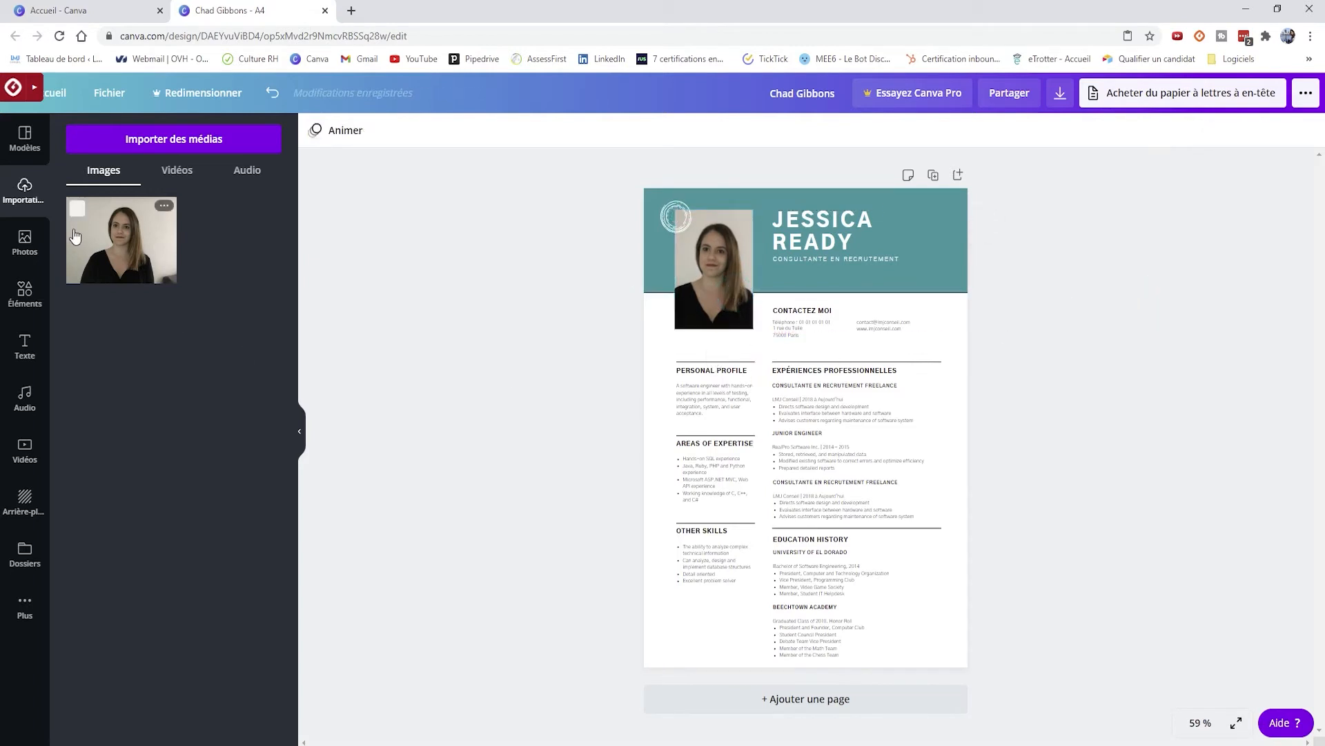
pyautogui.click(25, 242)
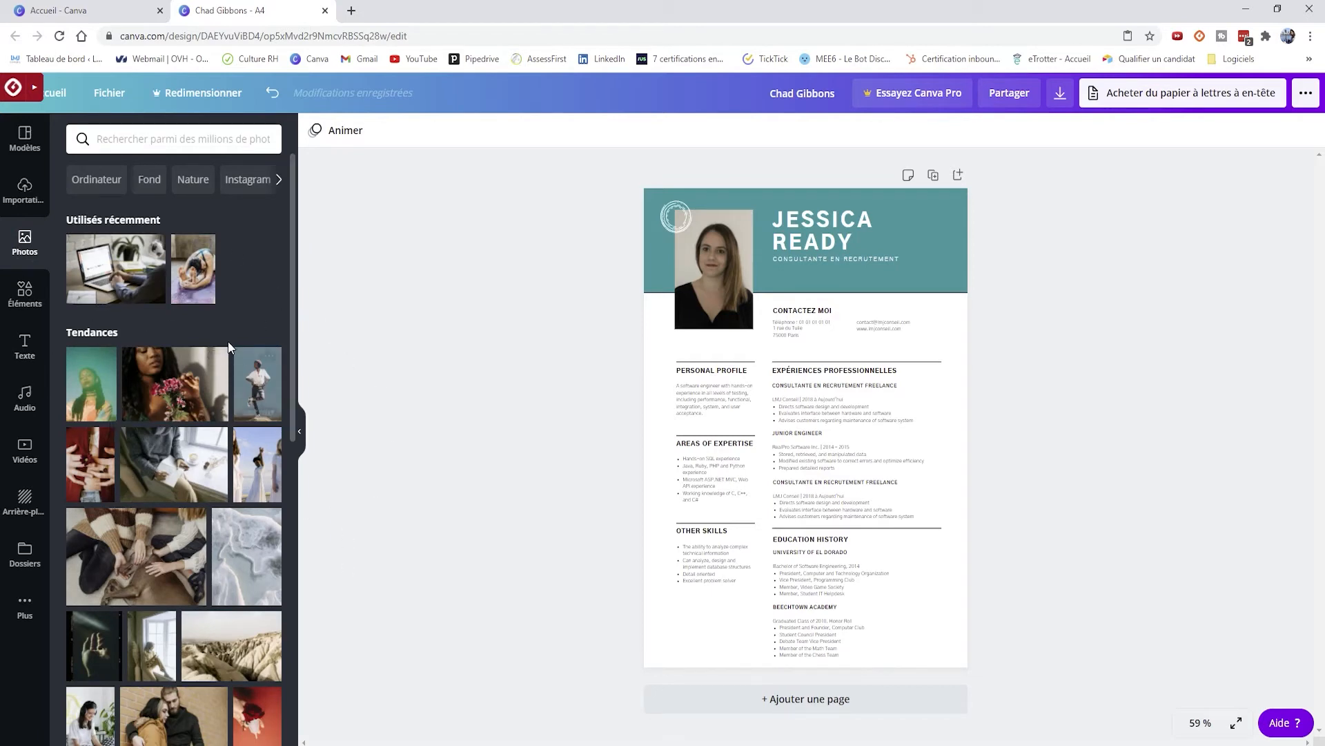
# - At 75 % zoom, add the phone icon from Elements, shrunk beside CONTACTEZ MOI
pyautogui.click(25, 295)
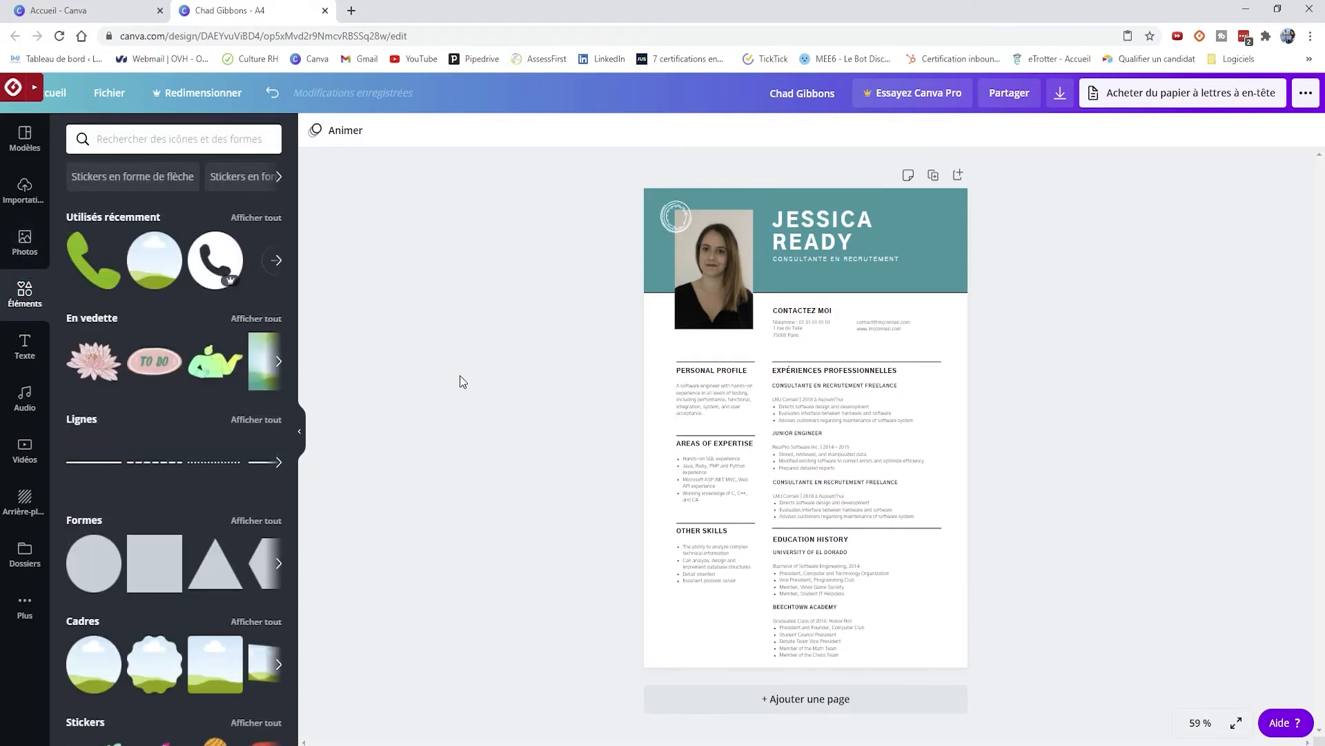
pyautogui.click(1196, 723)
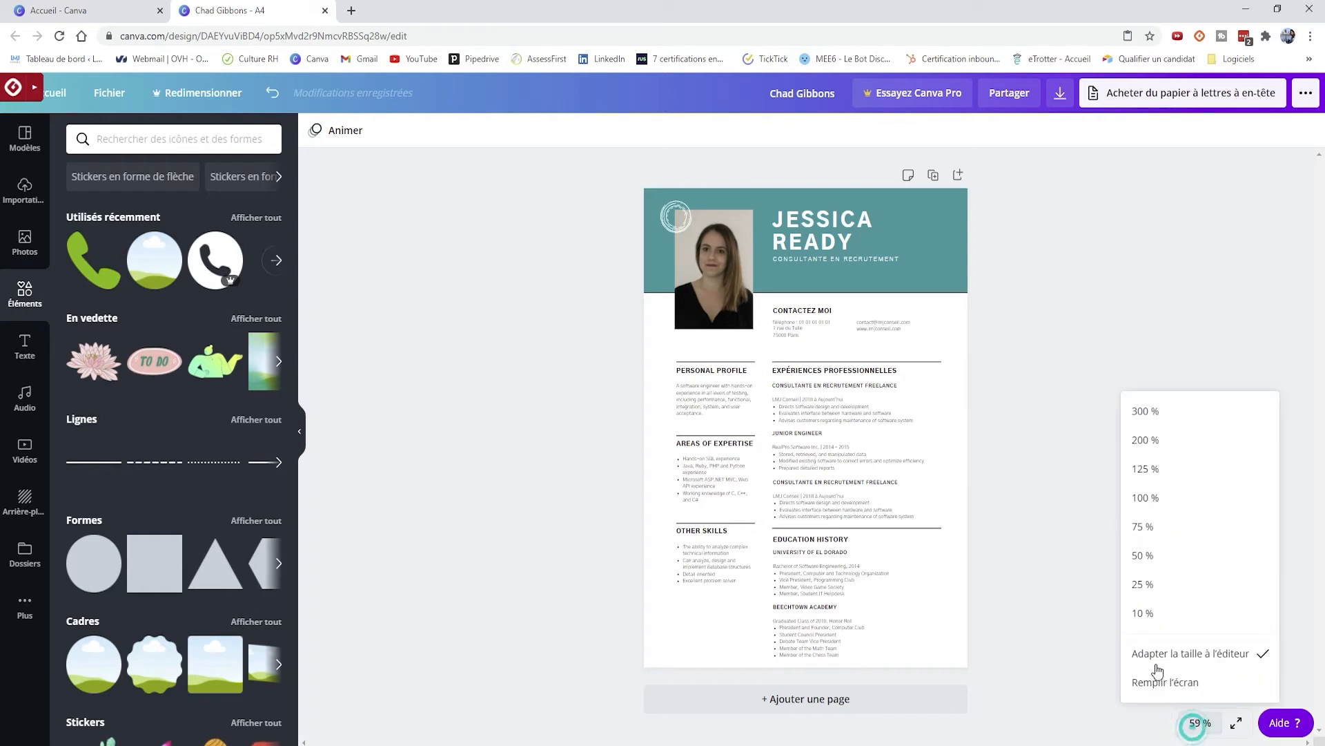
pyautogui.click(1162, 528)
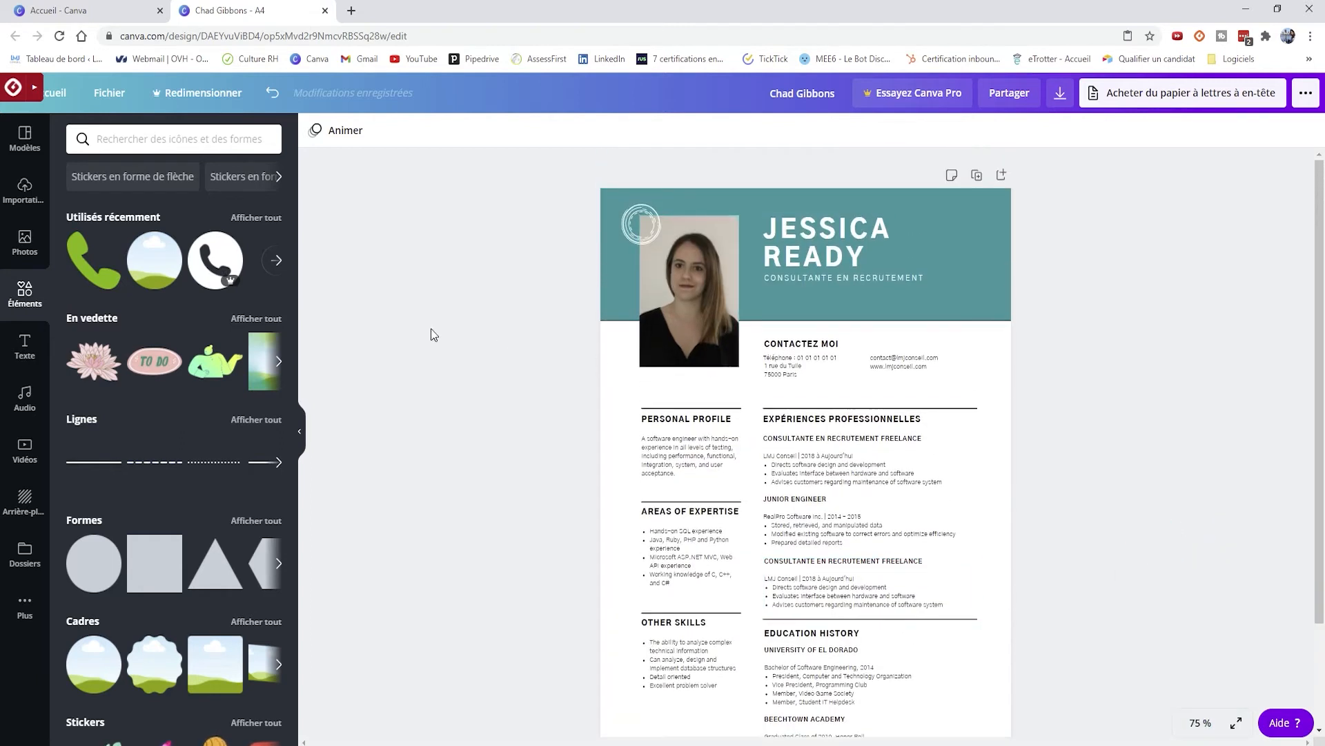
pyautogui.click(215, 259)
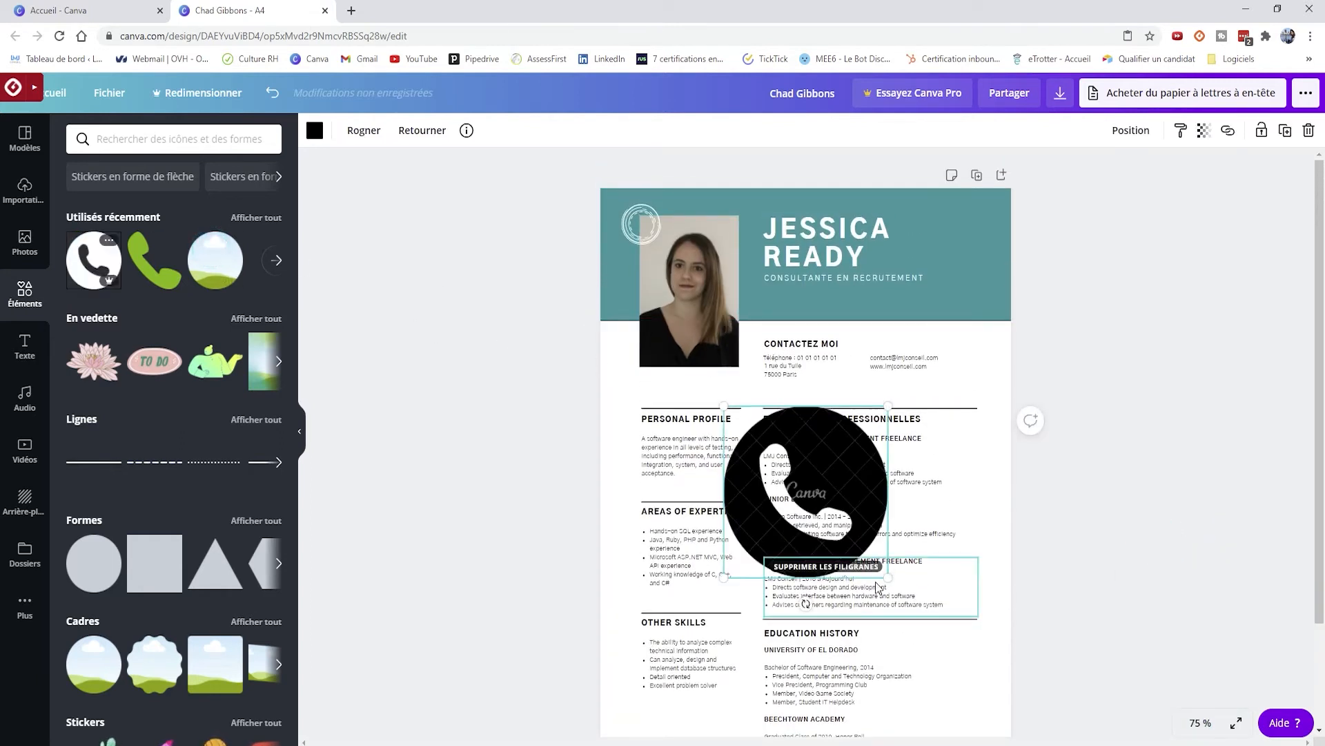
pyautogui.moveTo(887, 577); pyautogui.dragTo(767, 378)
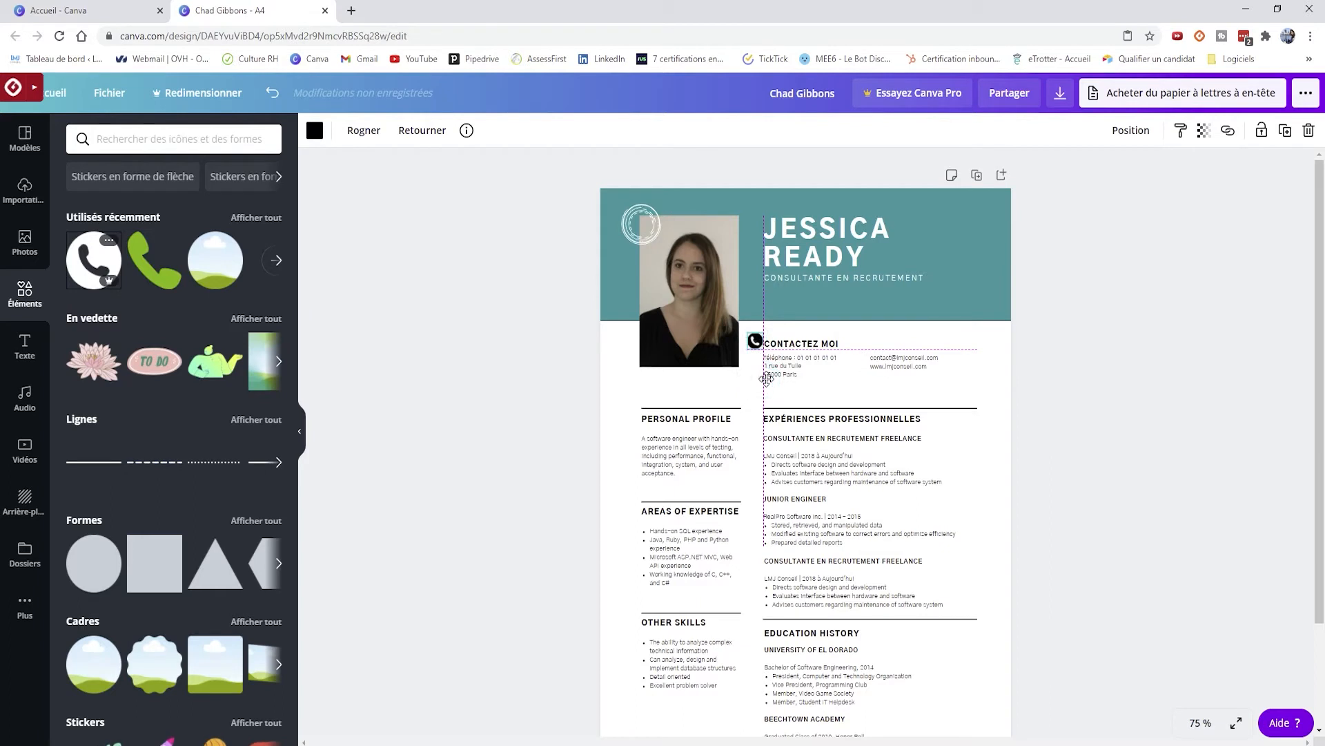
pyautogui.click(1199, 464)
# - Add an office illustration from an element search, shrink it and place it beside EXPÉRIENCES PROFESSIONNELLES
pyautogui.click(214, 142)
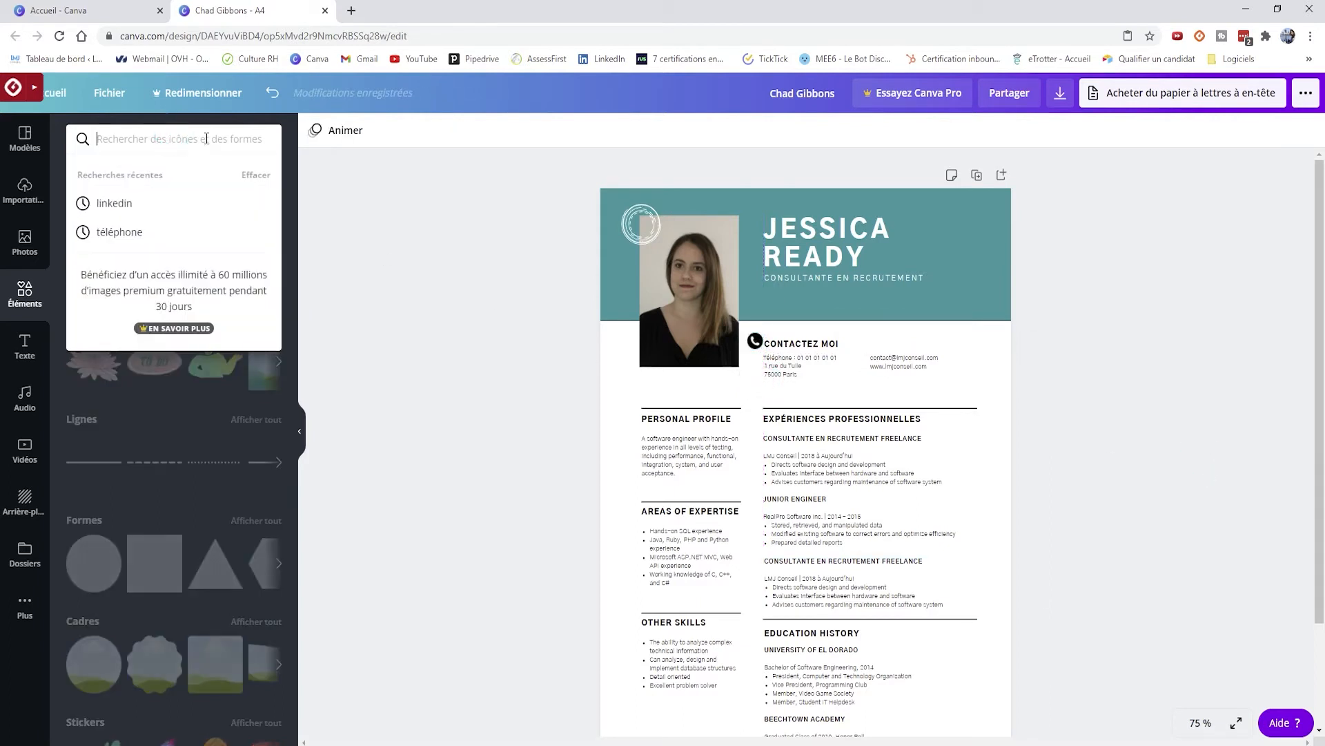
pyautogui.write('eau')
pyautogui.press('Return')
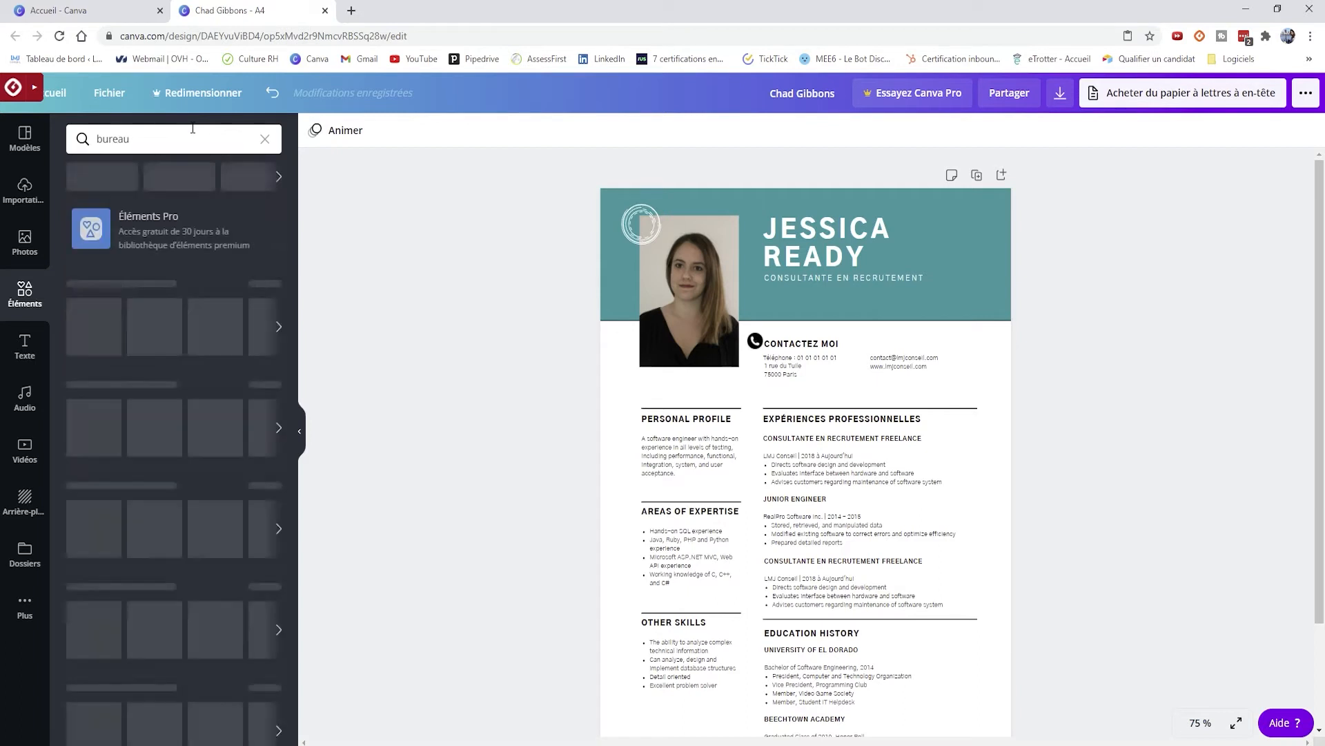
pyautogui.click(134, 278)
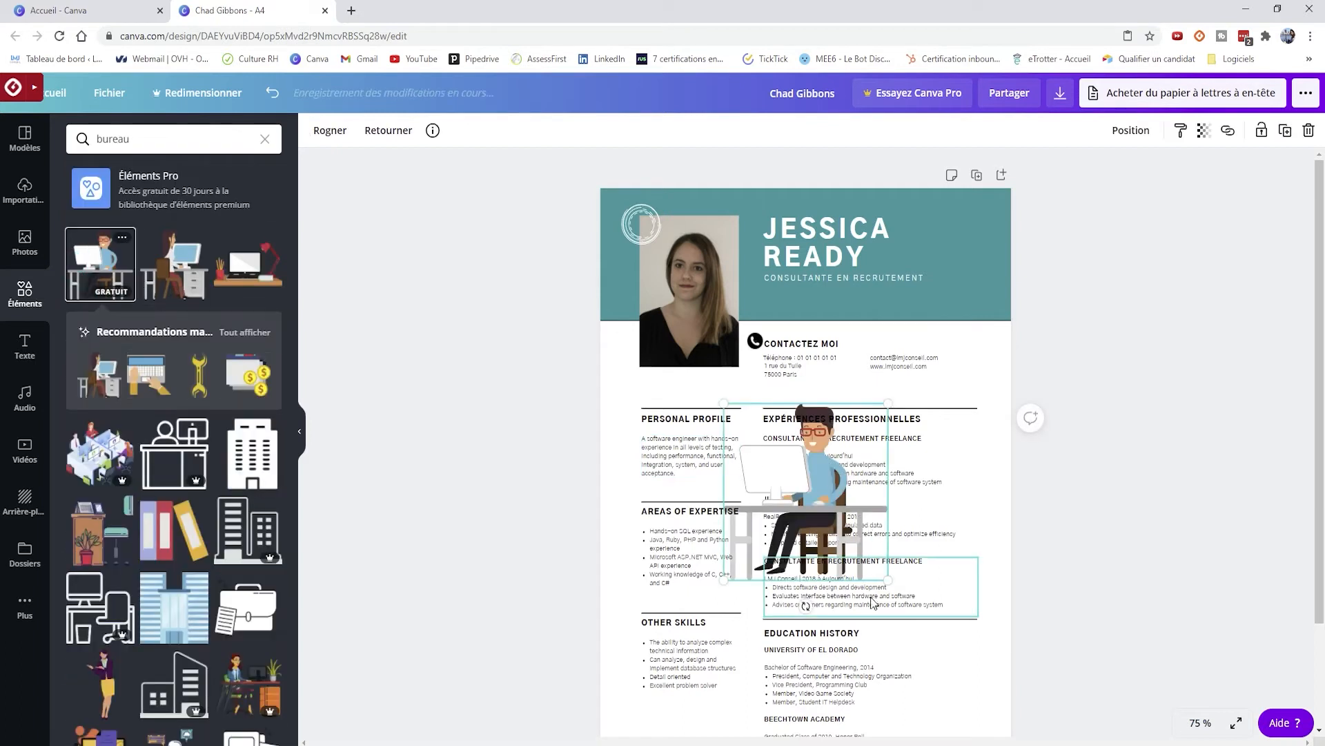
pyautogui.moveTo(888, 579); pyautogui.dragTo(708, 473)
pyautogui.moveTo(734, 417); pyautogui.dragTo(756, 422)
# - Search elements for 'diplome', add the graduation cap and shrink it beside EDUCATION HISTORY
pyautogui.doubleClick(121, 141)
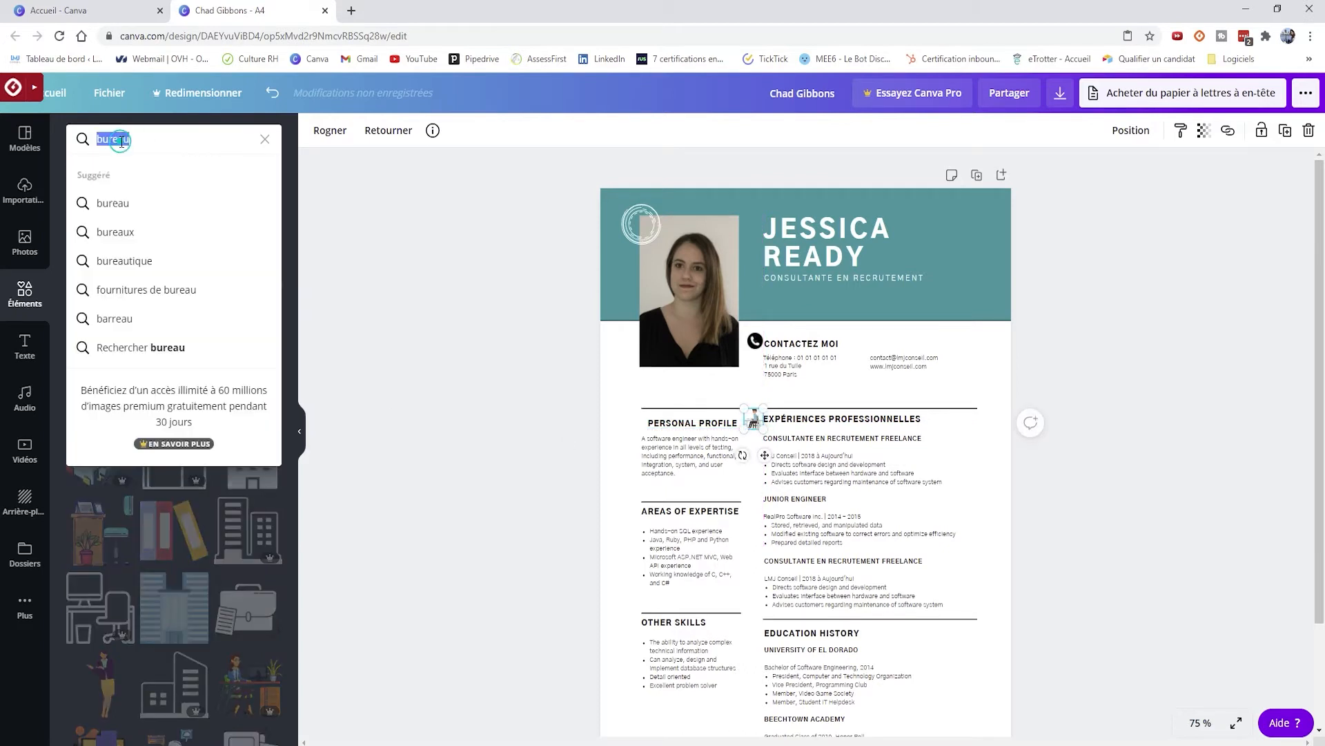
pyautogui.write('diplome')
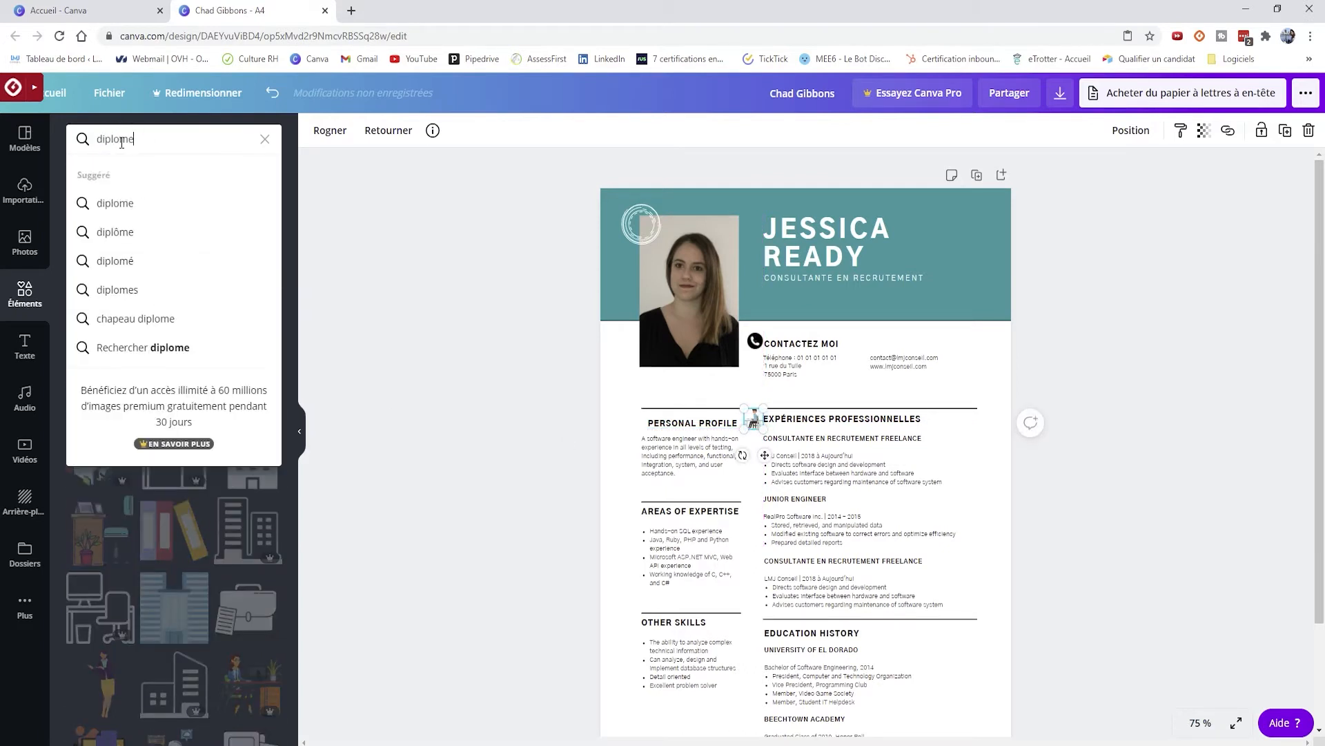
pyautogui.press('Return')
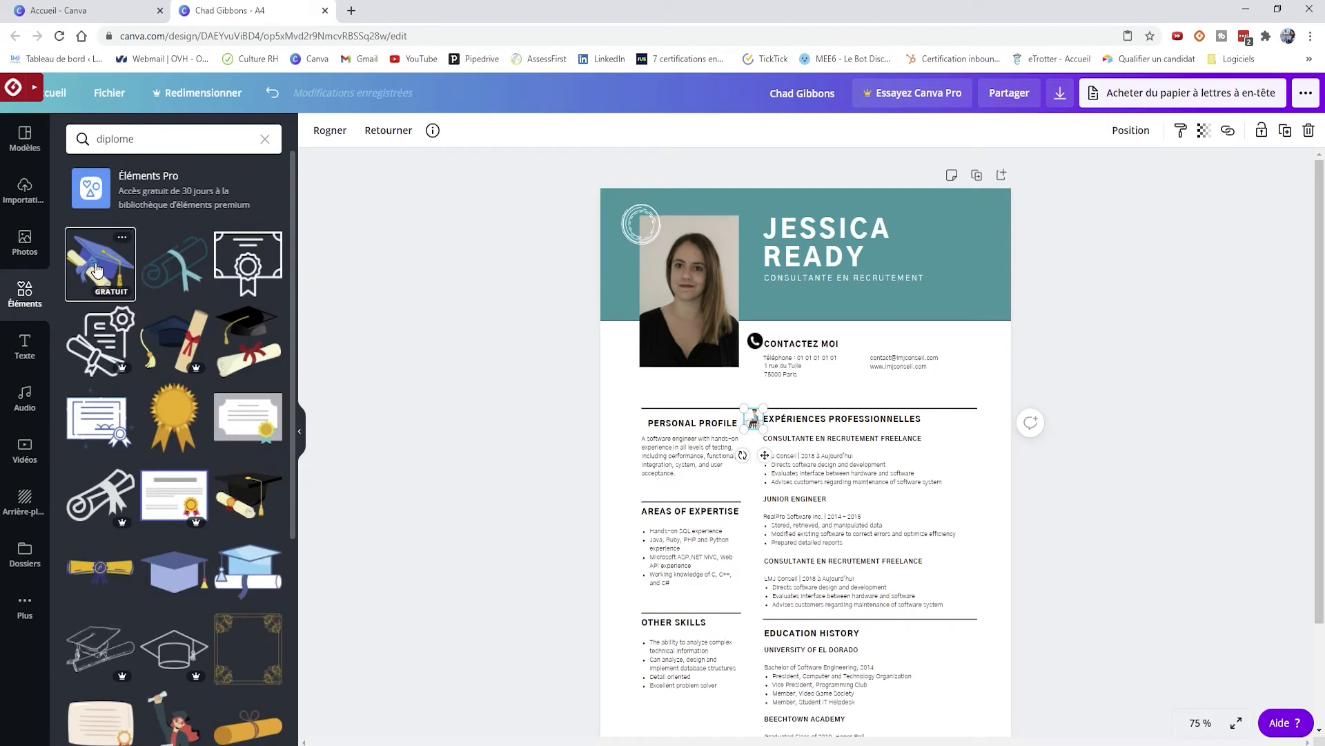
pyautogui.click(100, 263)
pyautogui.moveTo(885, 423); pyautogui.dragTo(760, 640)
pyautogui.click(929, 636)
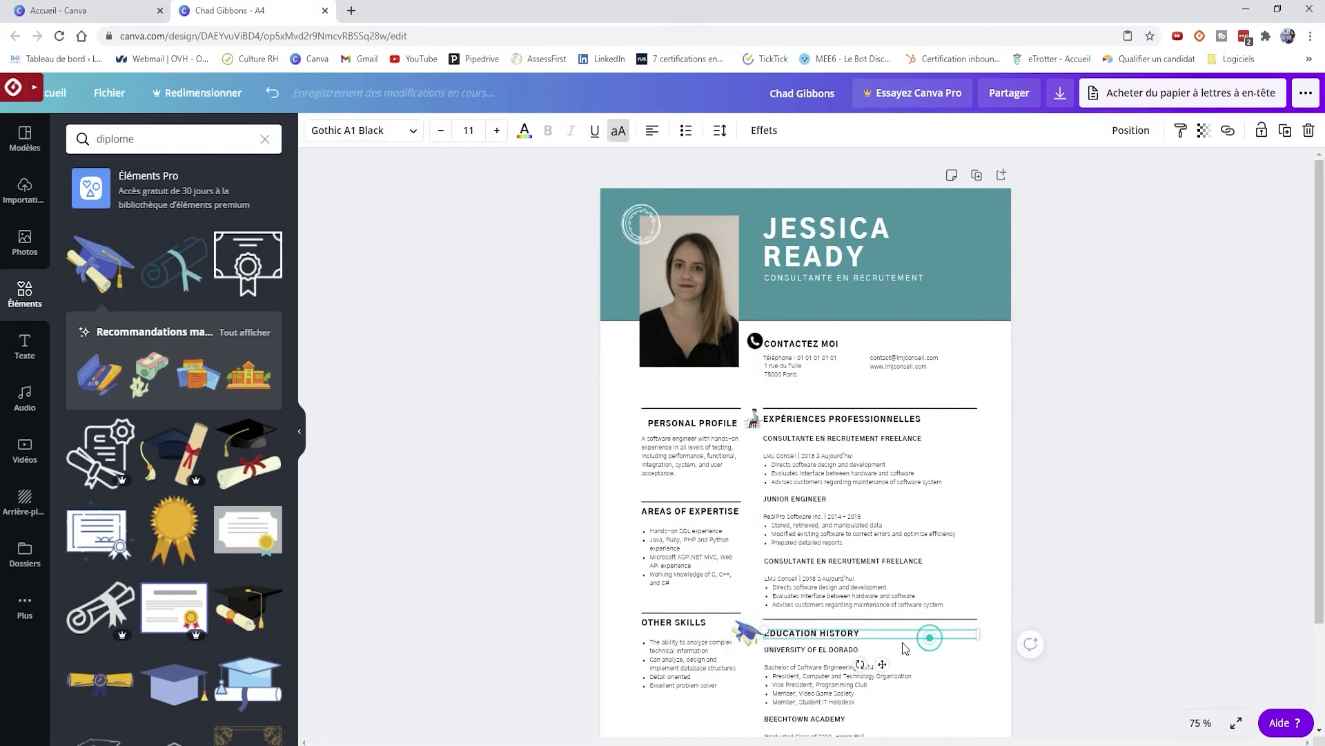
pyautogui.click(747, 628)
pyautogui.click(752, 668)
pyautogui.click(746, 630)
pyautogui.moveTo(733, 647); pyautogui.dragTo(746, 644)
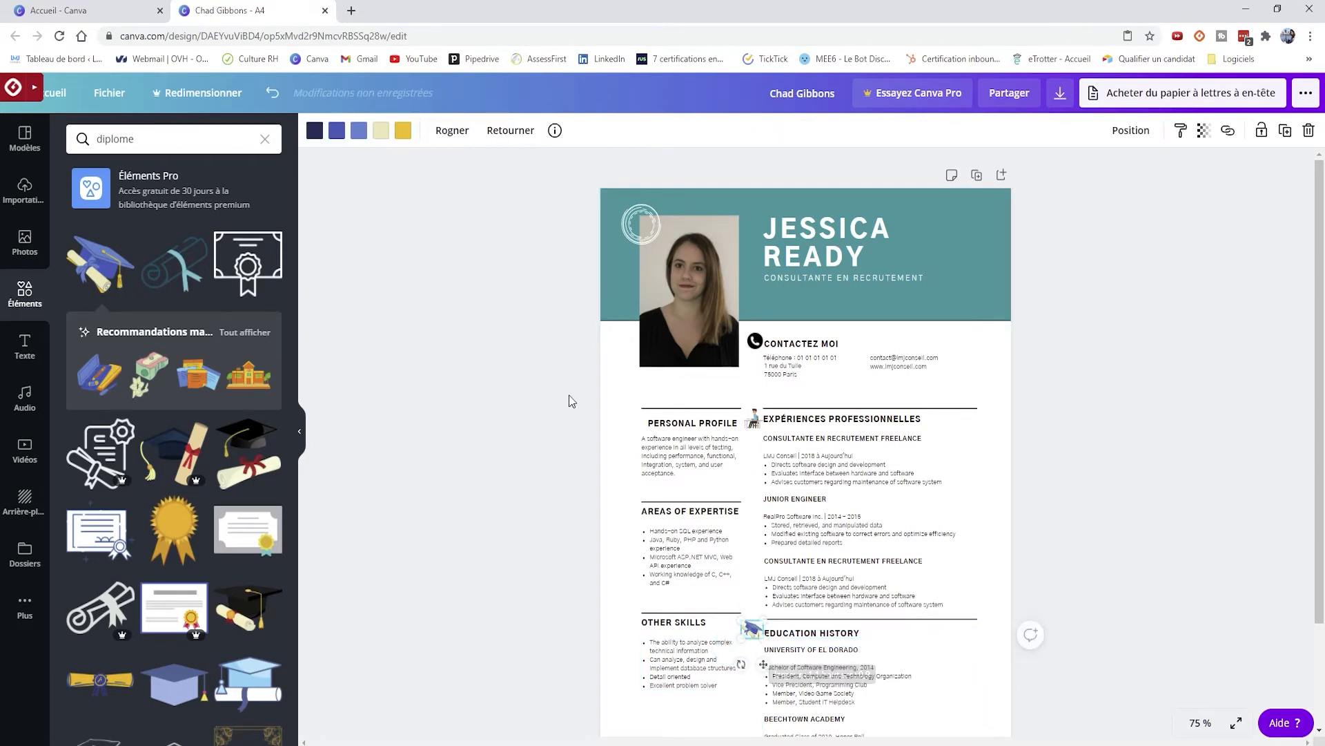
# - Recolour all three of the graduation cap's colours to black
pyautogui.click(314, 130)
pyautogui.click(76, 276)
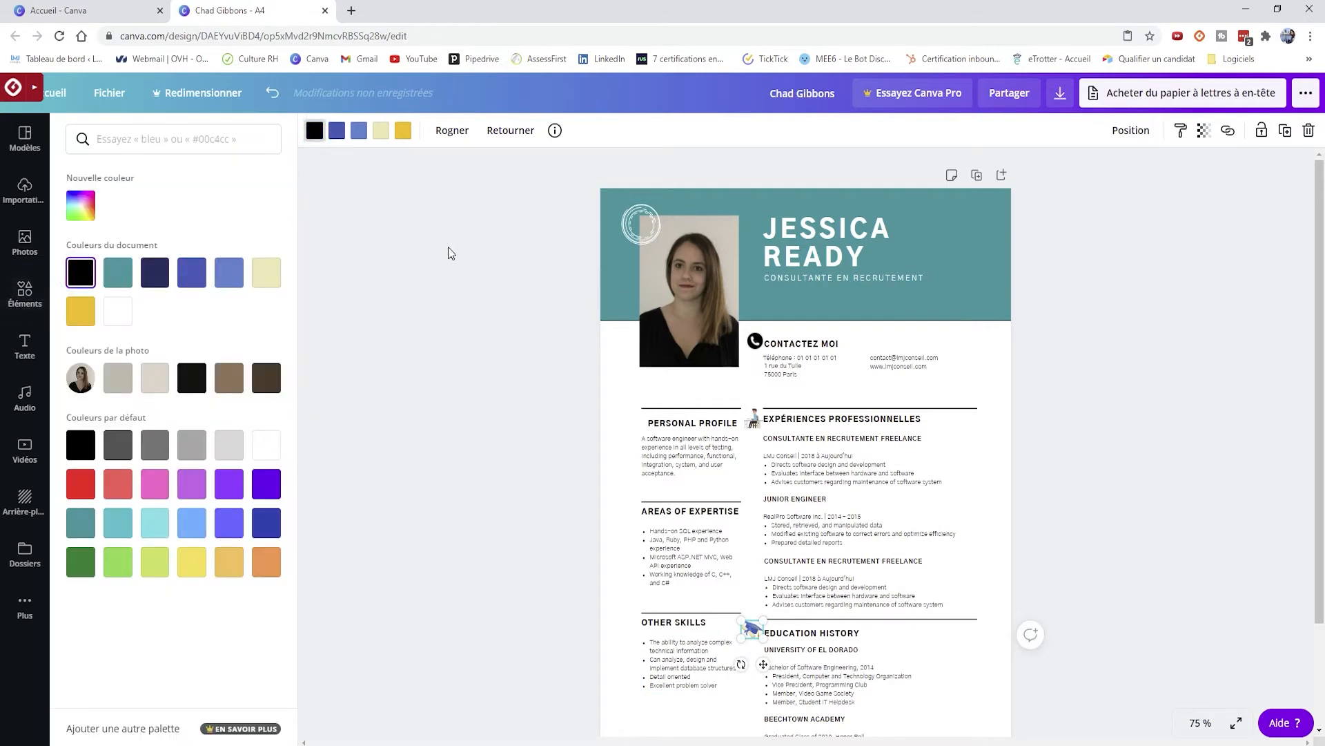
pyautogui.click(338, 136)
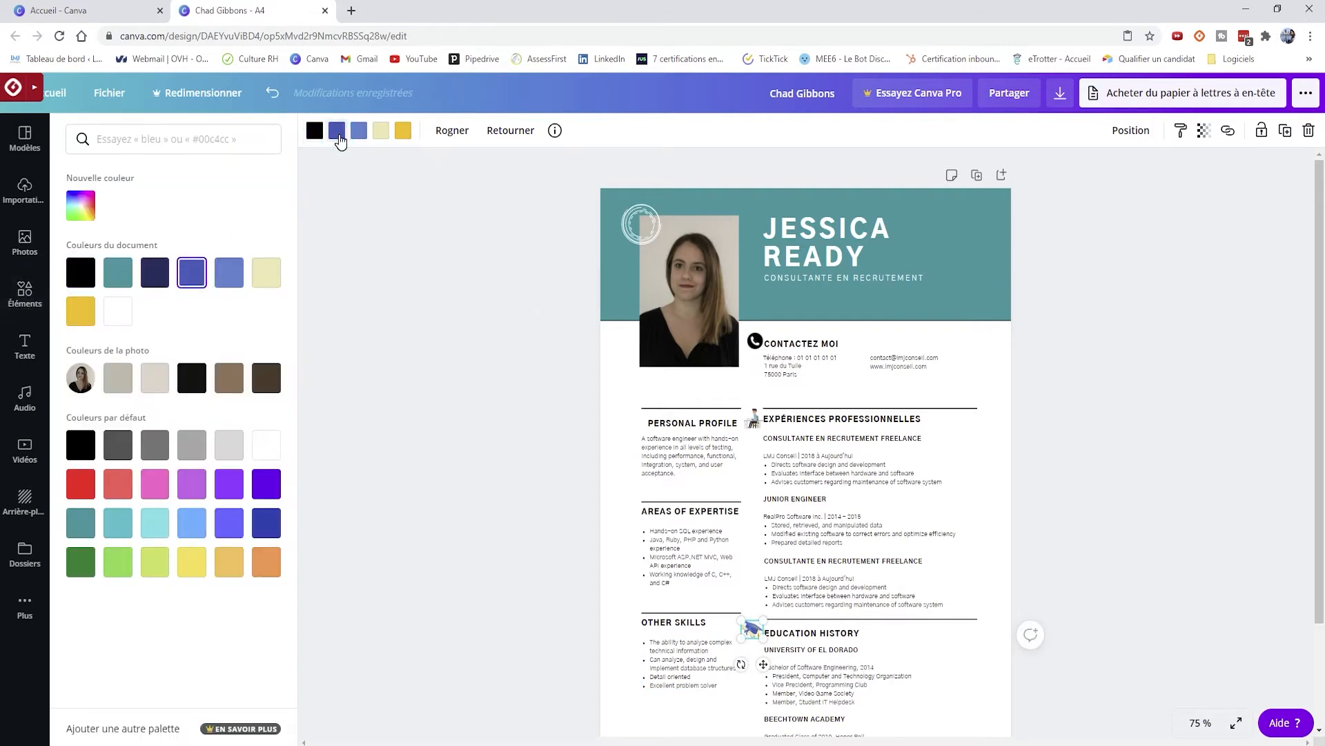
pyautogui.click(81, 273)
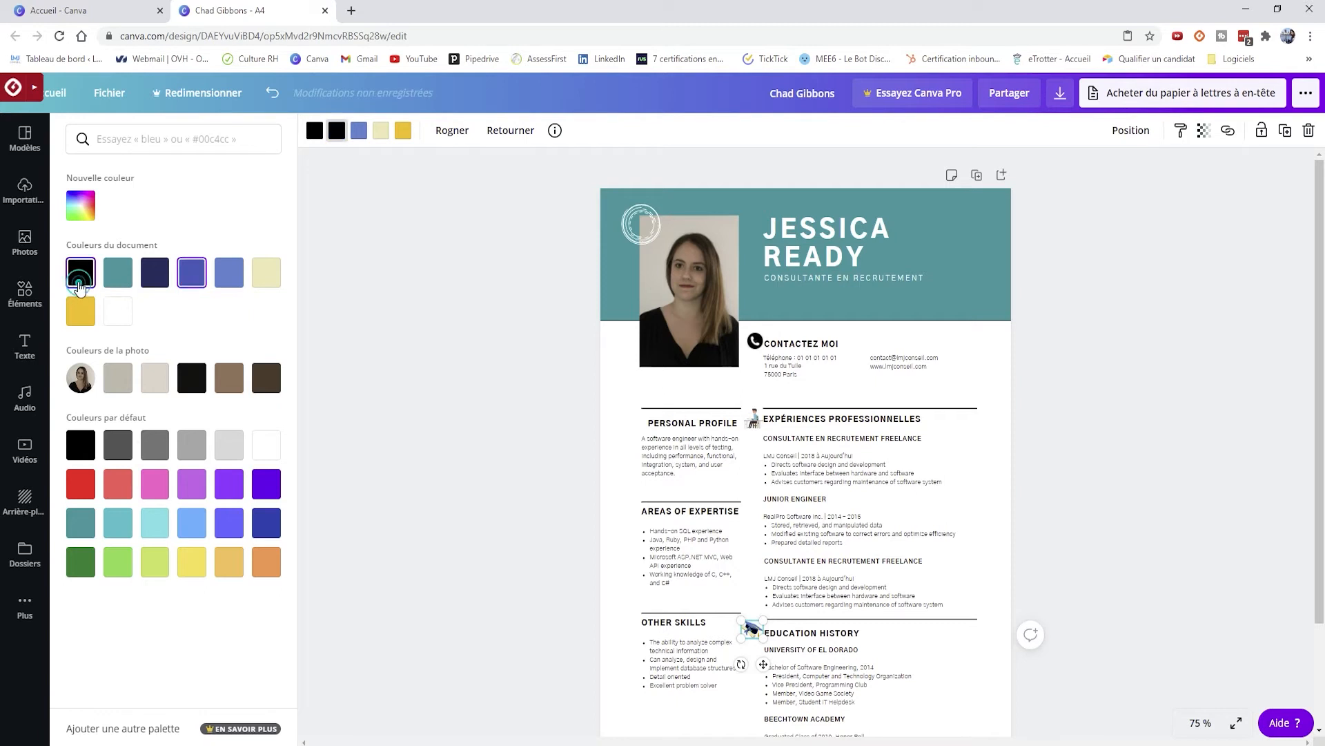
pyautogui.click(359, 131)
pyautogui.click(80, 273)
pyautogui.click(1220, 604)
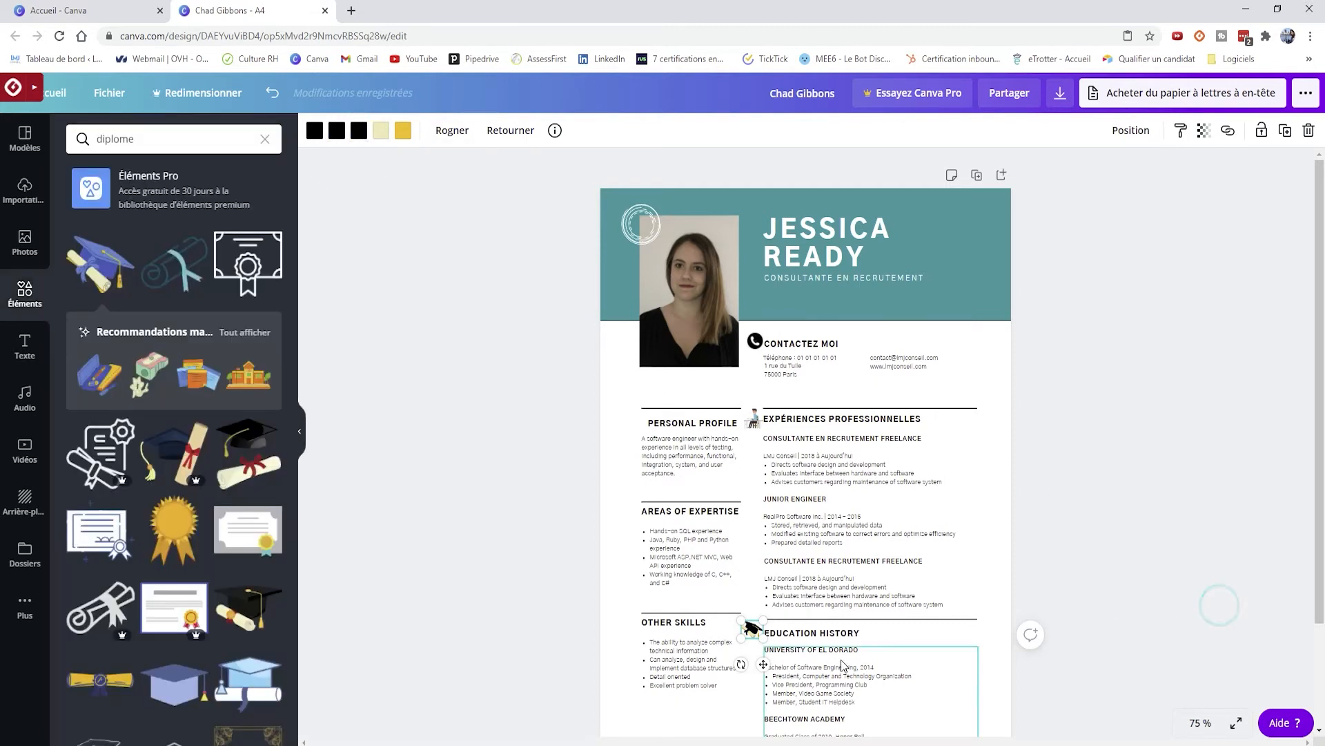
pyautogui.click(565, 647)
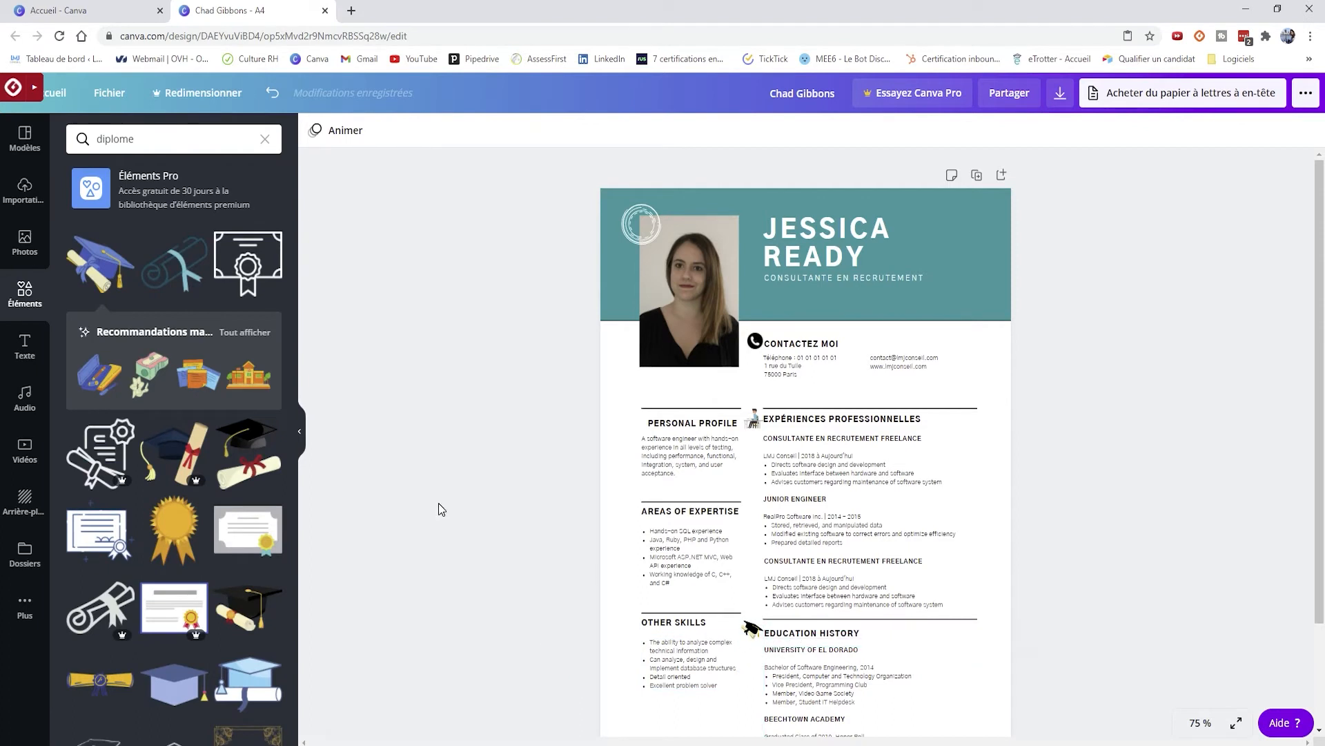
pyautogui.scroll(-1, 442, 504)
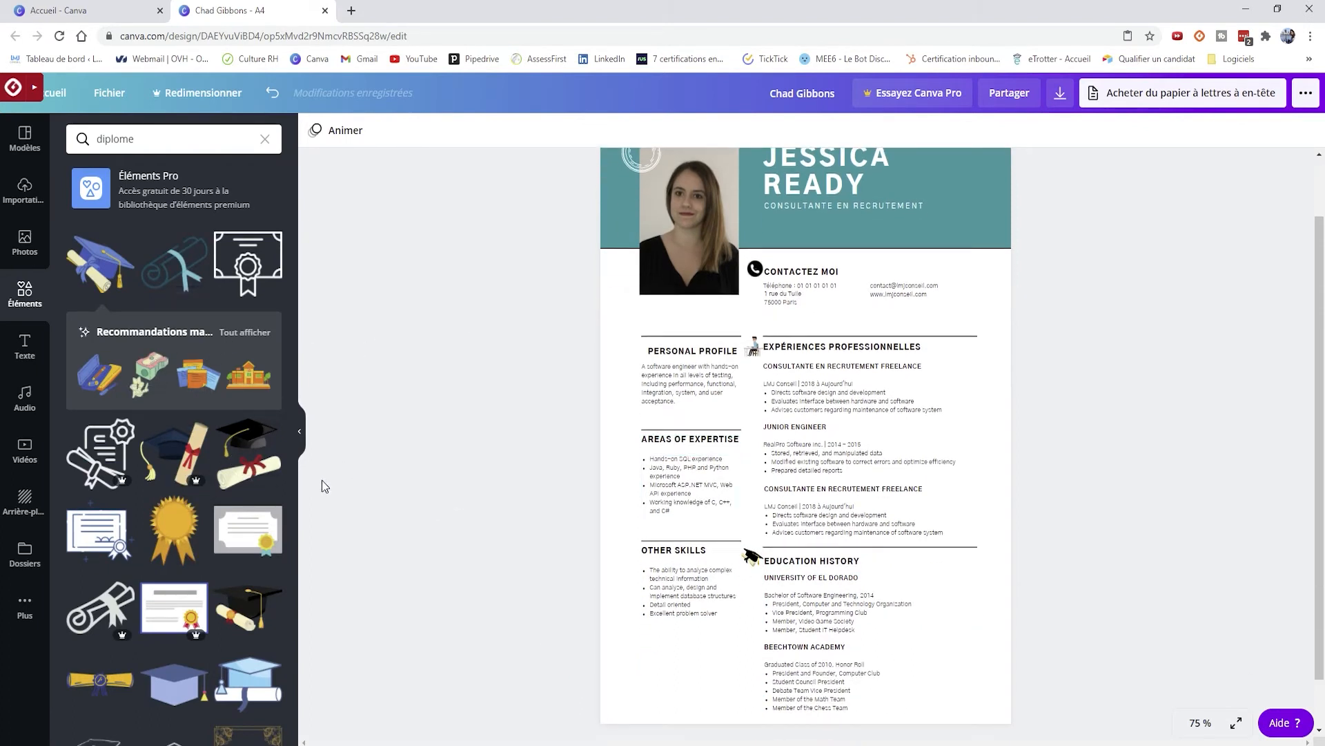
# - Delete the graduation cap, the office illustration and the phone icon from the CV
pyautogui.click(752, 559)
pyautogui.press('Delete')
pyautogui.click(752, 346)
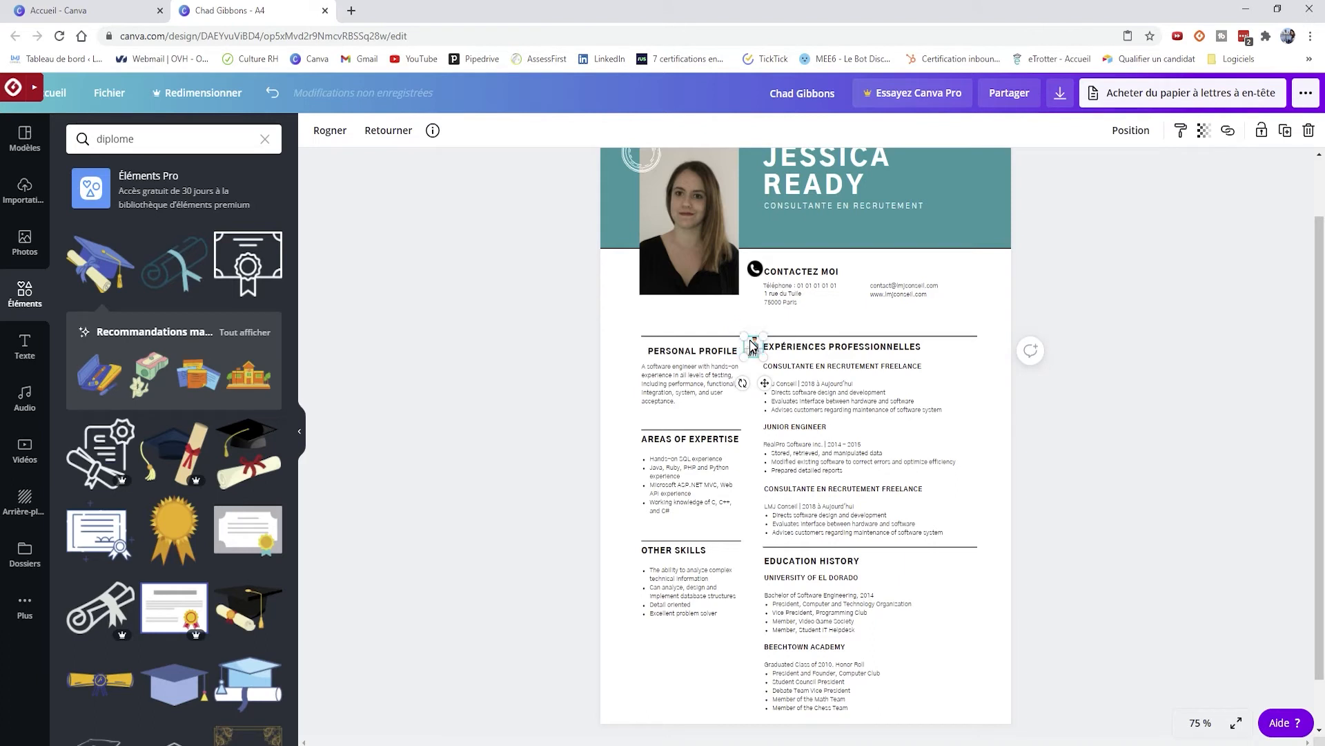
pyautogui.press('Delete')
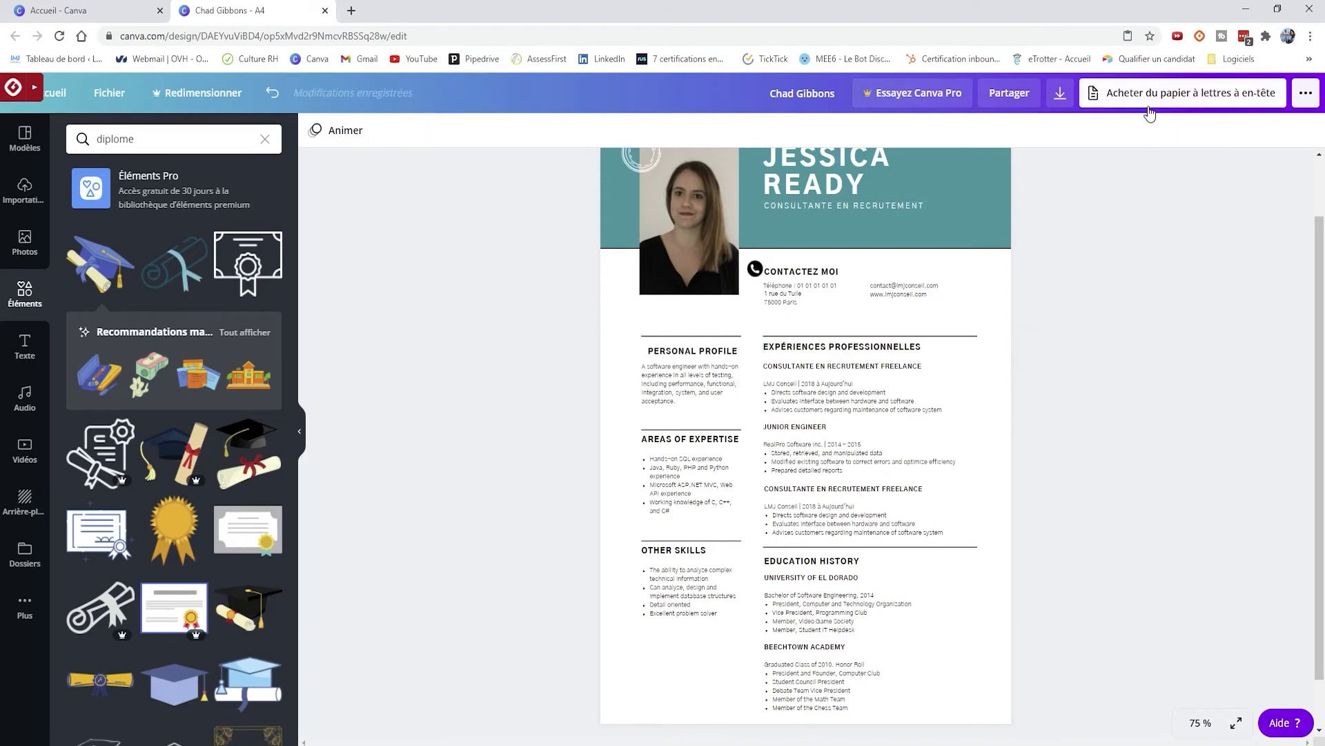
pyautogui.click(1062, 97)
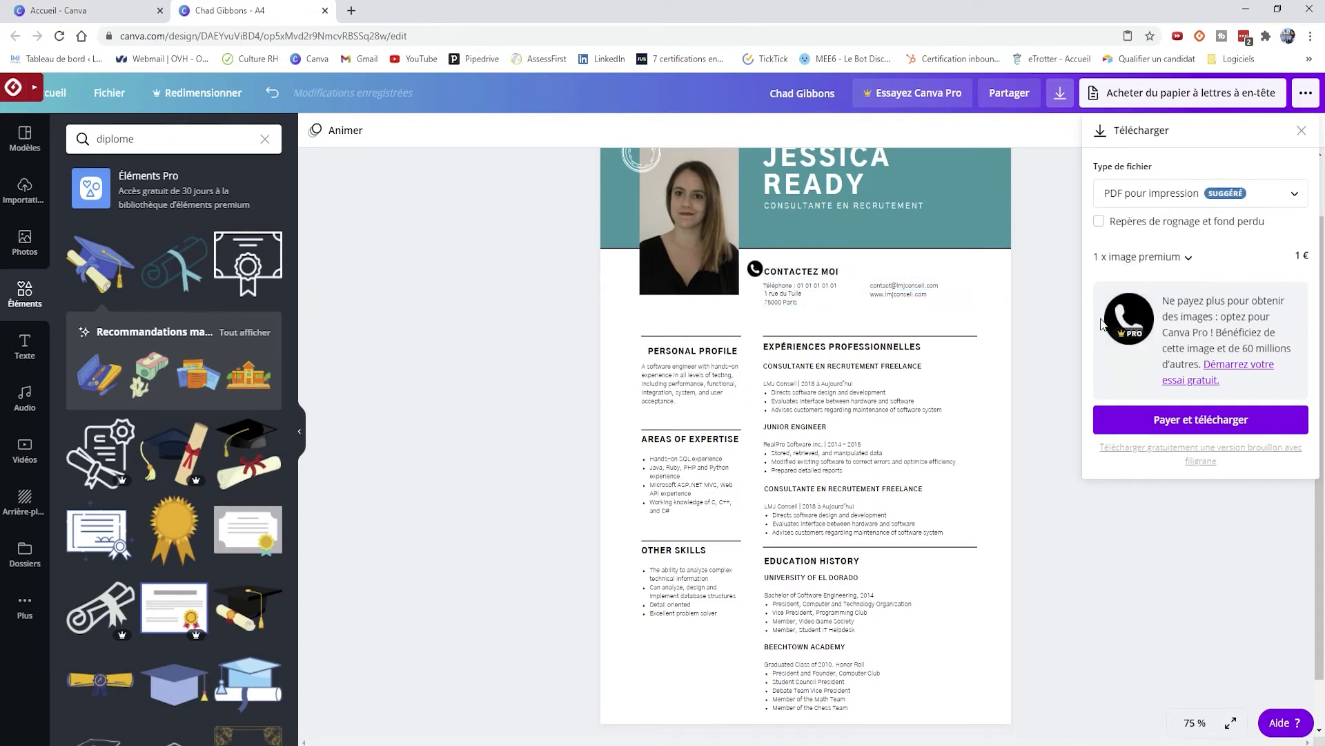
pyautogui.click(745, 263)
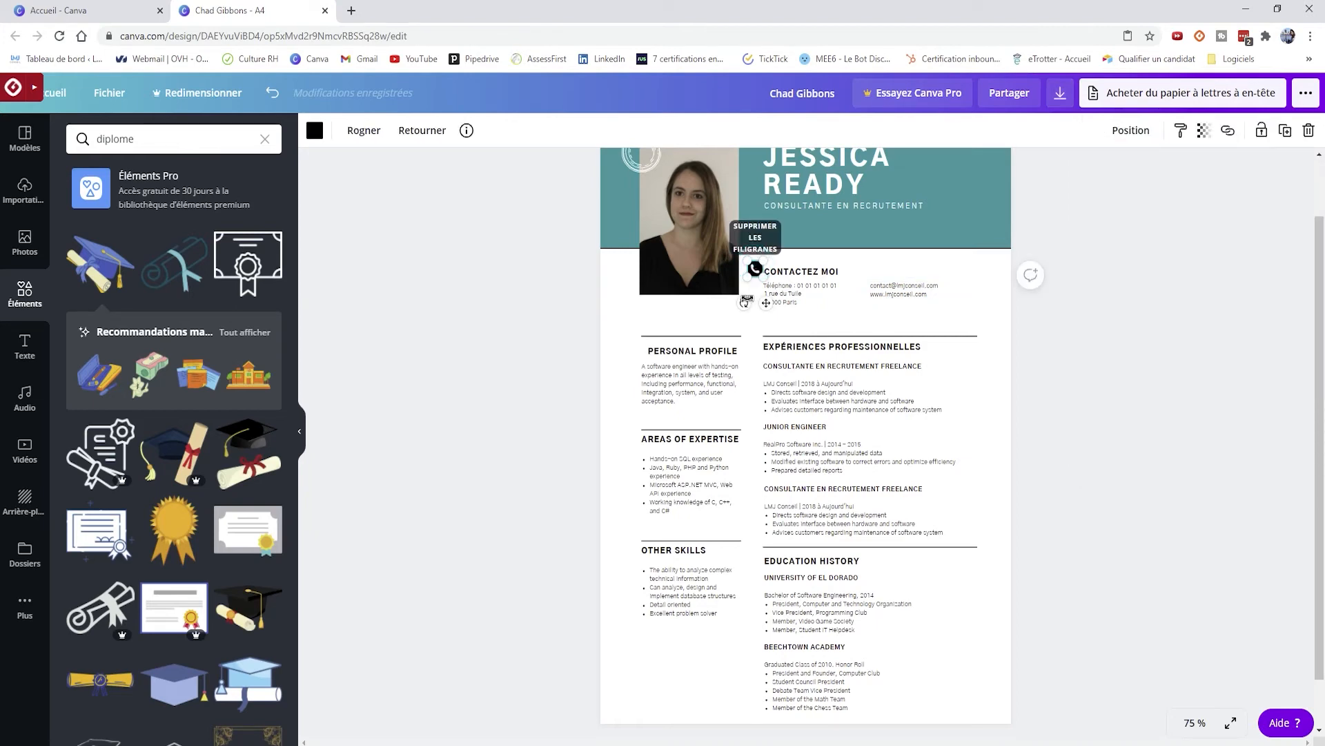
pyautogui.press('Delete')
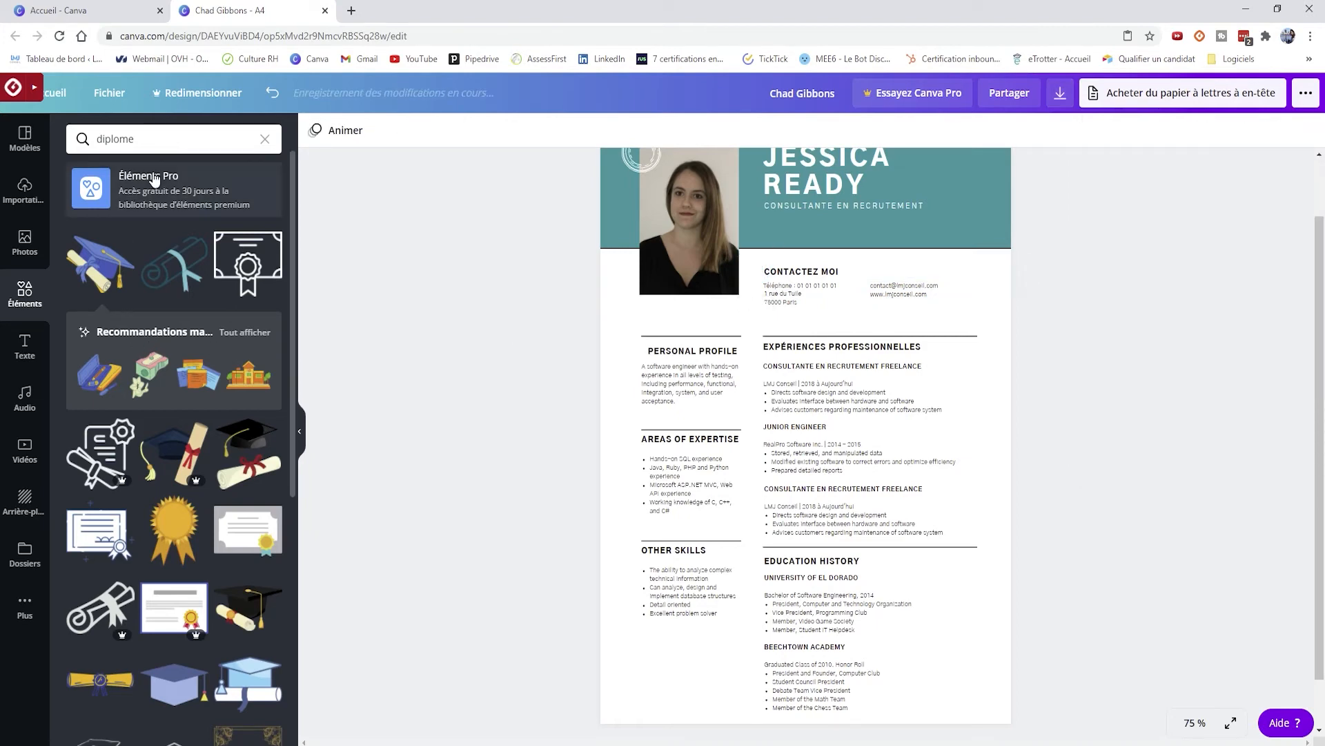
pyautogui.click(141, 140)
# - Search elements for 'téléphone', add the grey phone icon and shrink it beside CONTACTEZ MOI
pyautogui.write('téléph')
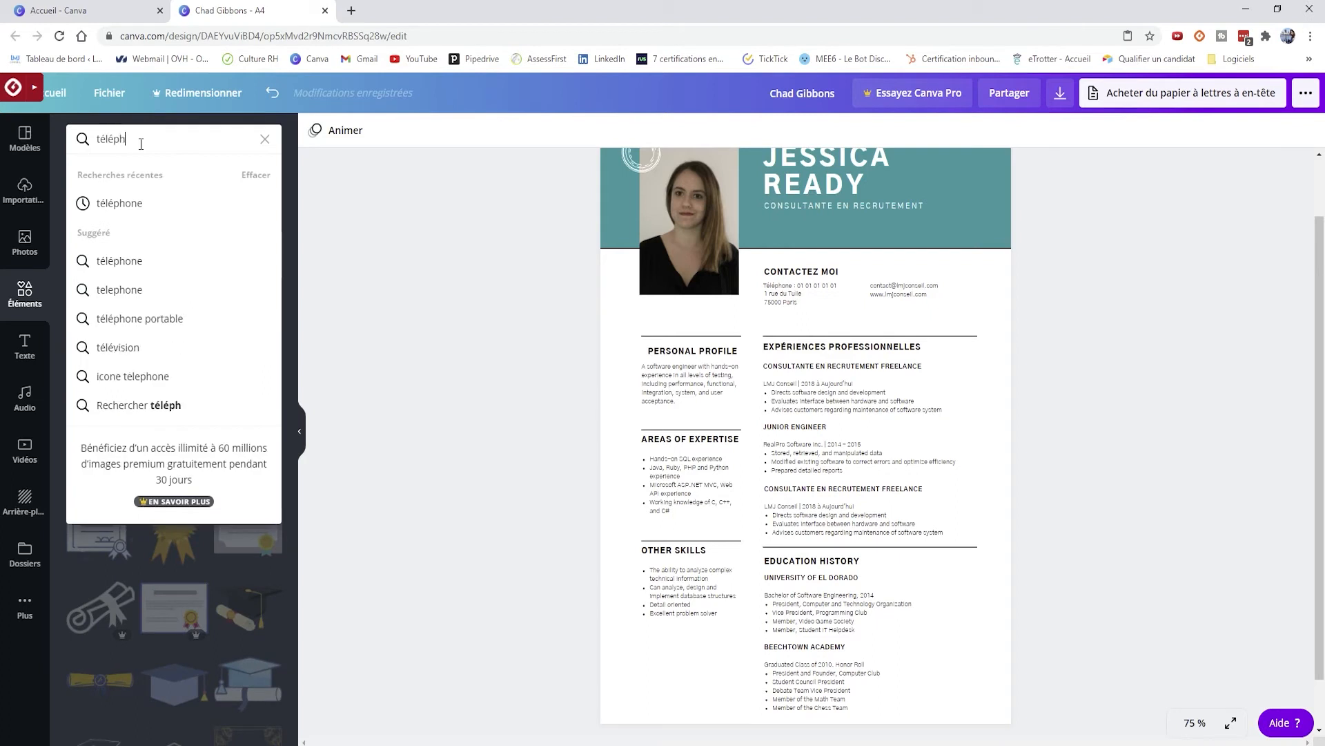
pyautogui.write('one')
pyautogui.press('Return')
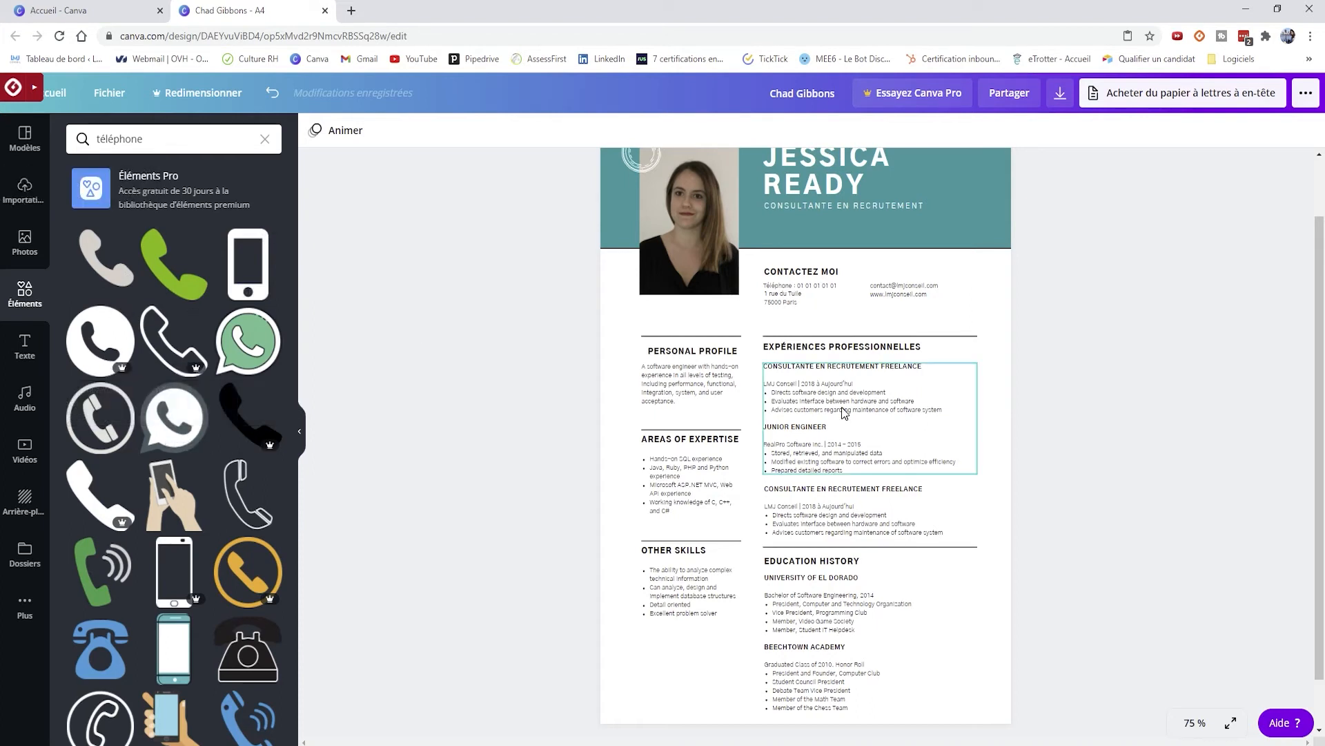
pyautogui.scroll(-2, 243, 566)
pyautogui.scroll(2, 243, 566)
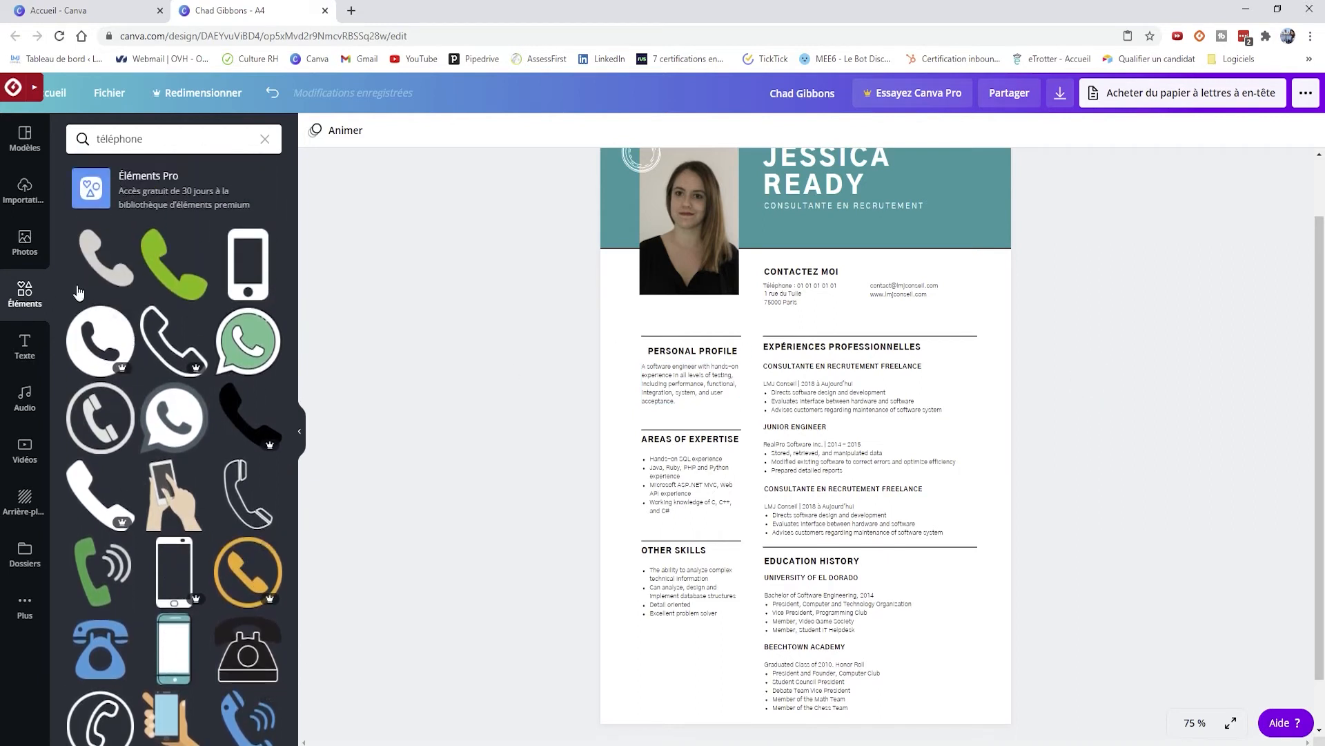
pyautogui.click(100, 263)
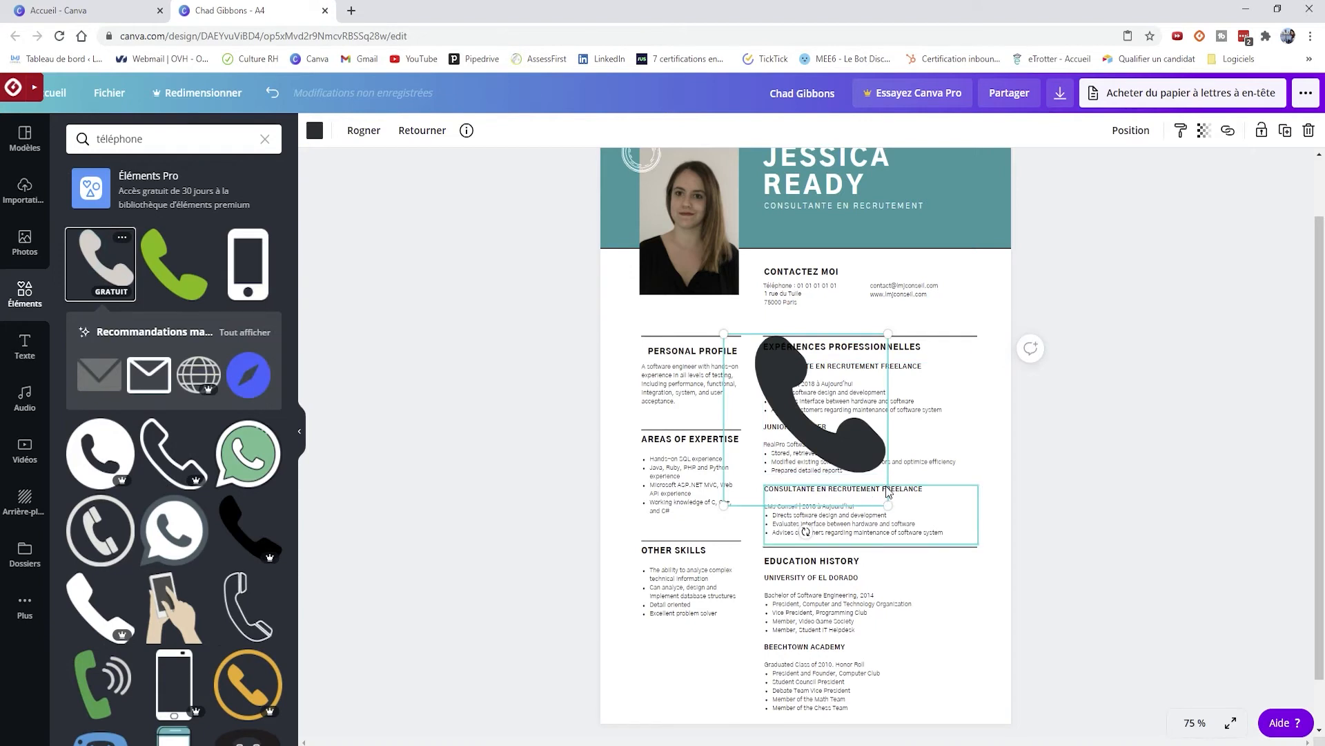
pyautogui.moveTo(888, 506); pyautogui.dragTo(752, 276)
pyautogui.click(1094, 293)
pyautogui.click(1032, 278)
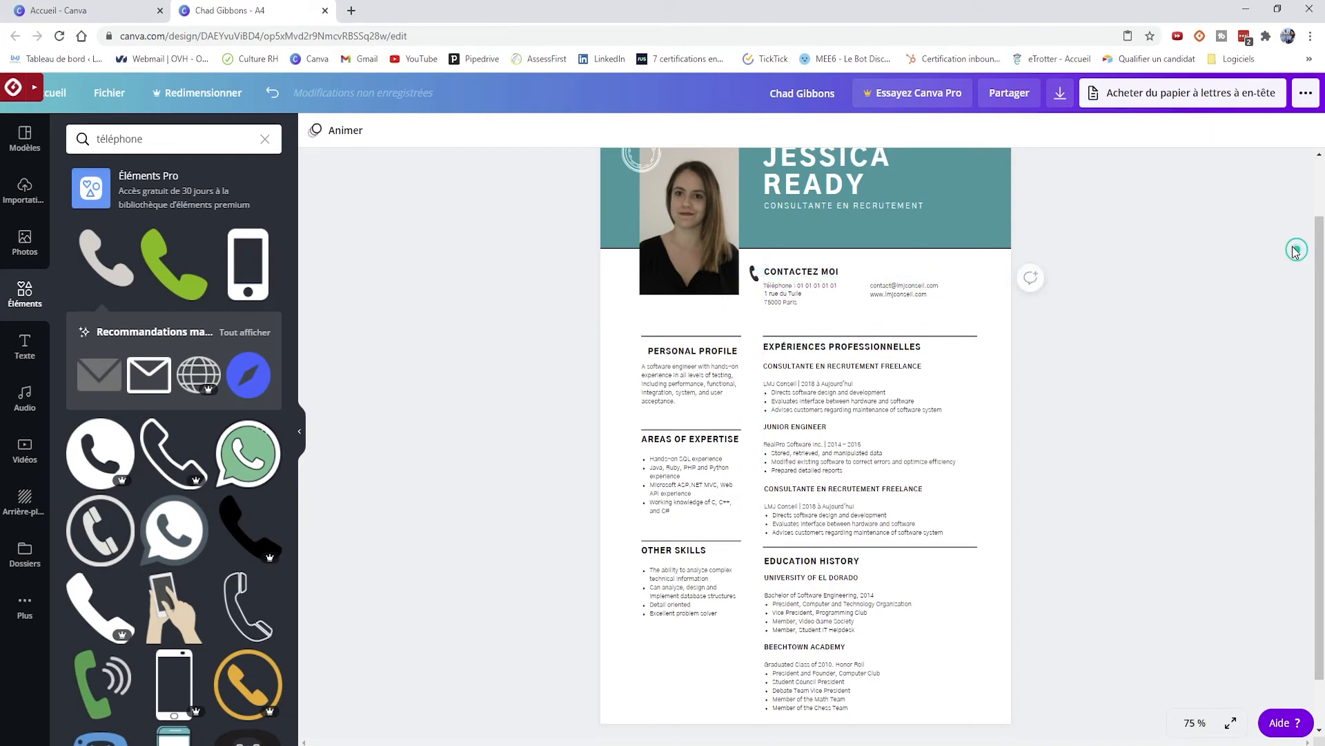
pyautogui.click(1058, 100)
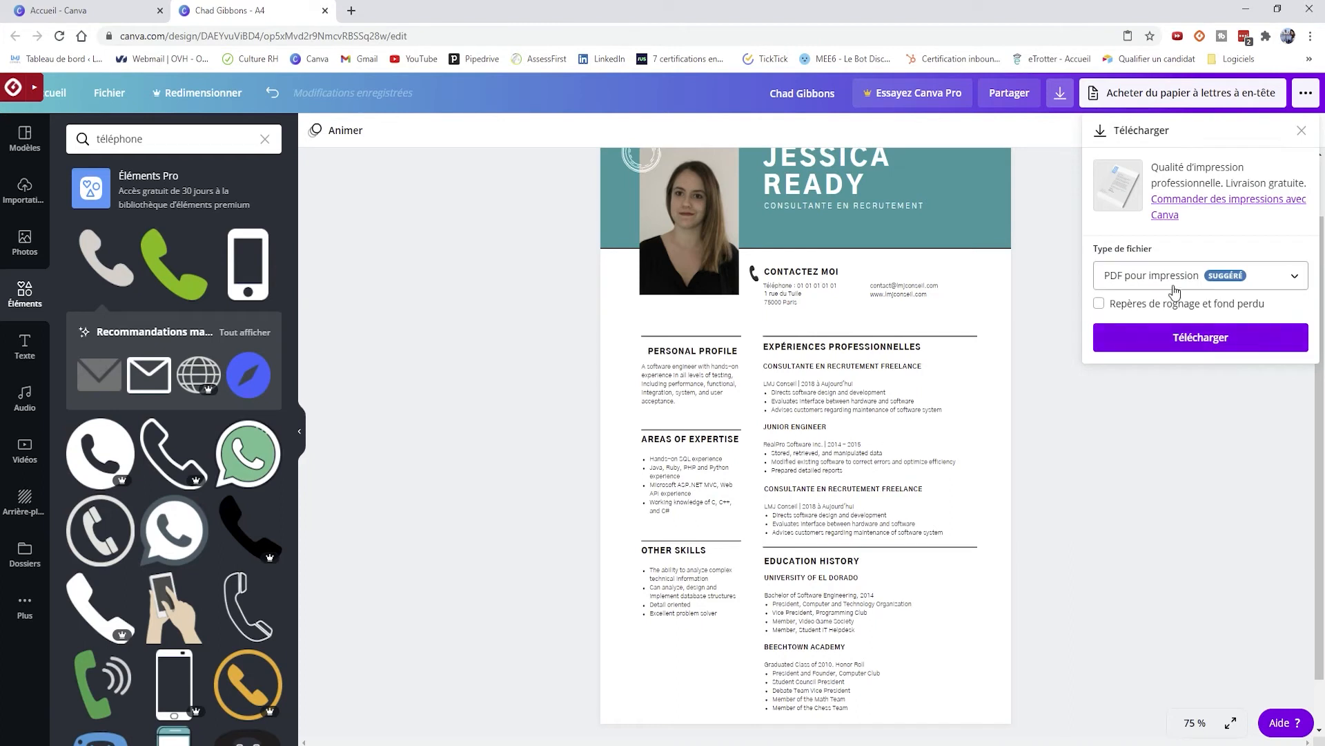
# - Delete the phone icon next to the CONTACTEZ MOI heading
pyautogui.click(1054, 102)
pyautogui.click(1057, 102)
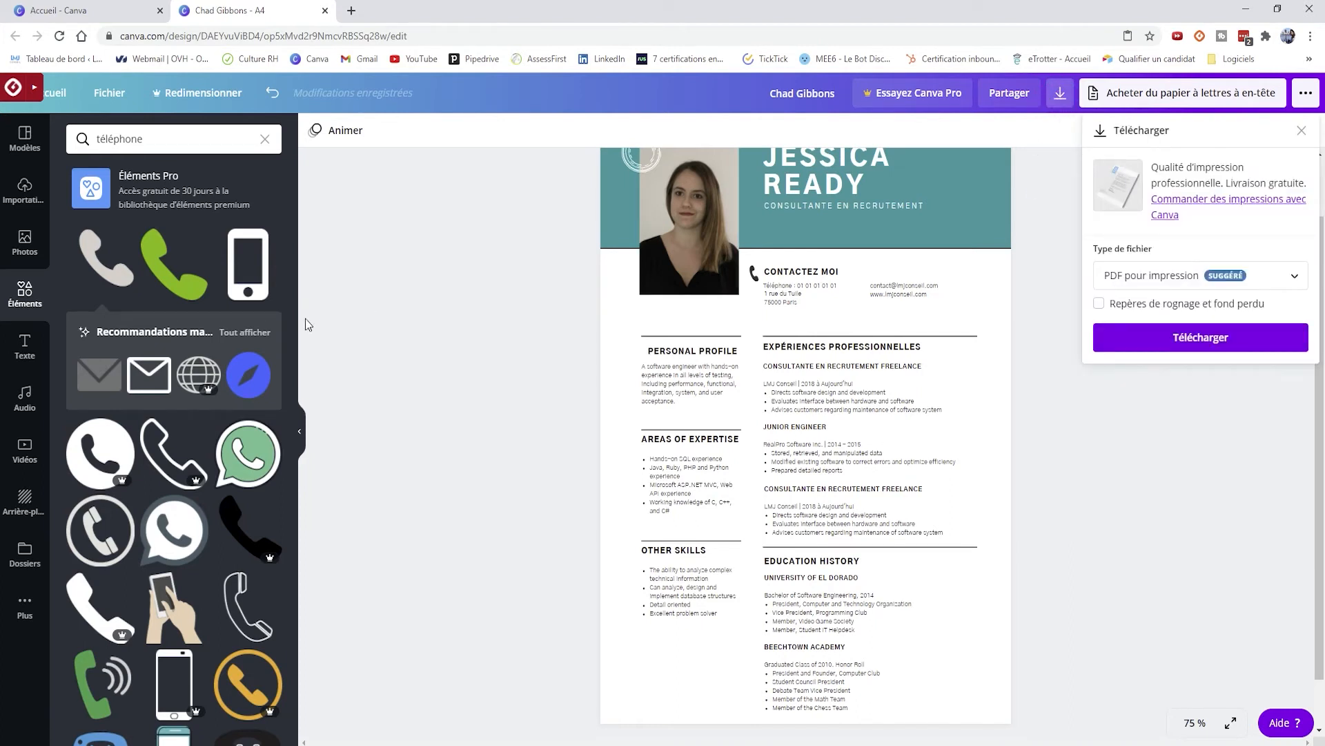
pyautogui.click(754, 273)
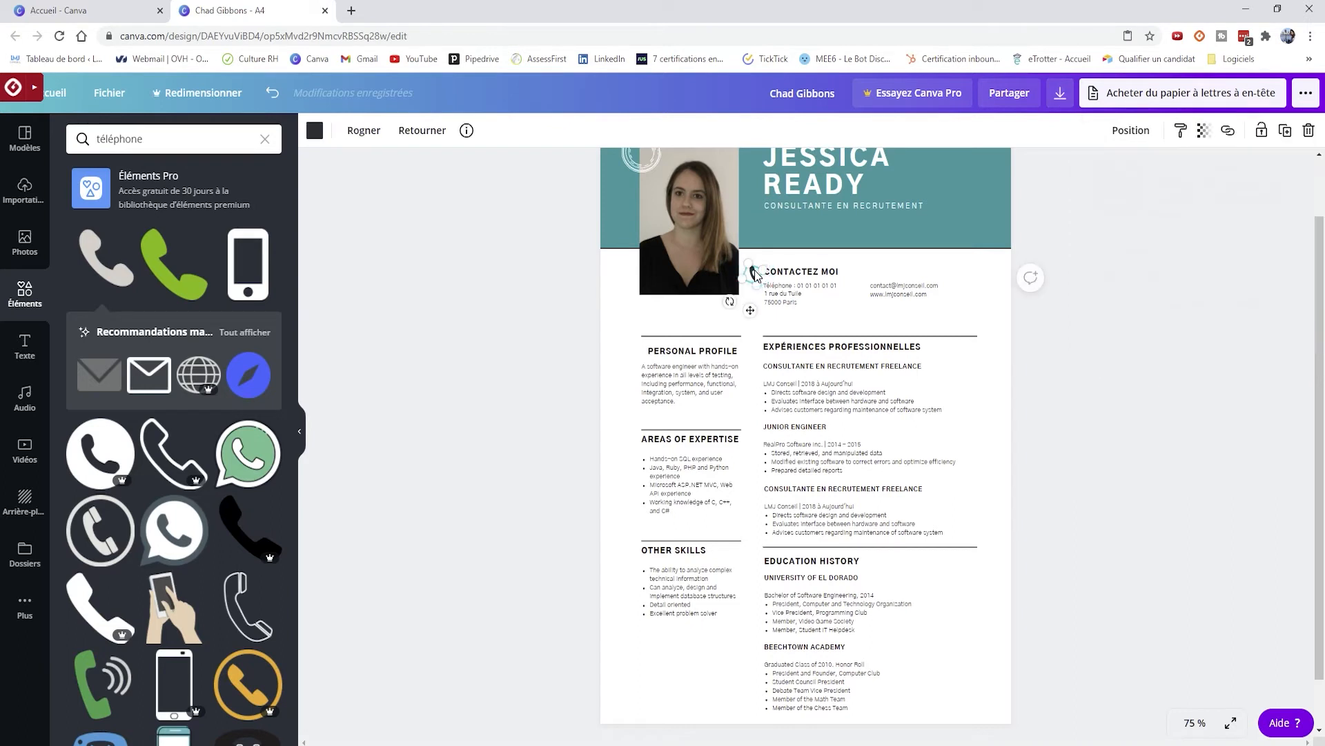
pyautogui.press('Delete')
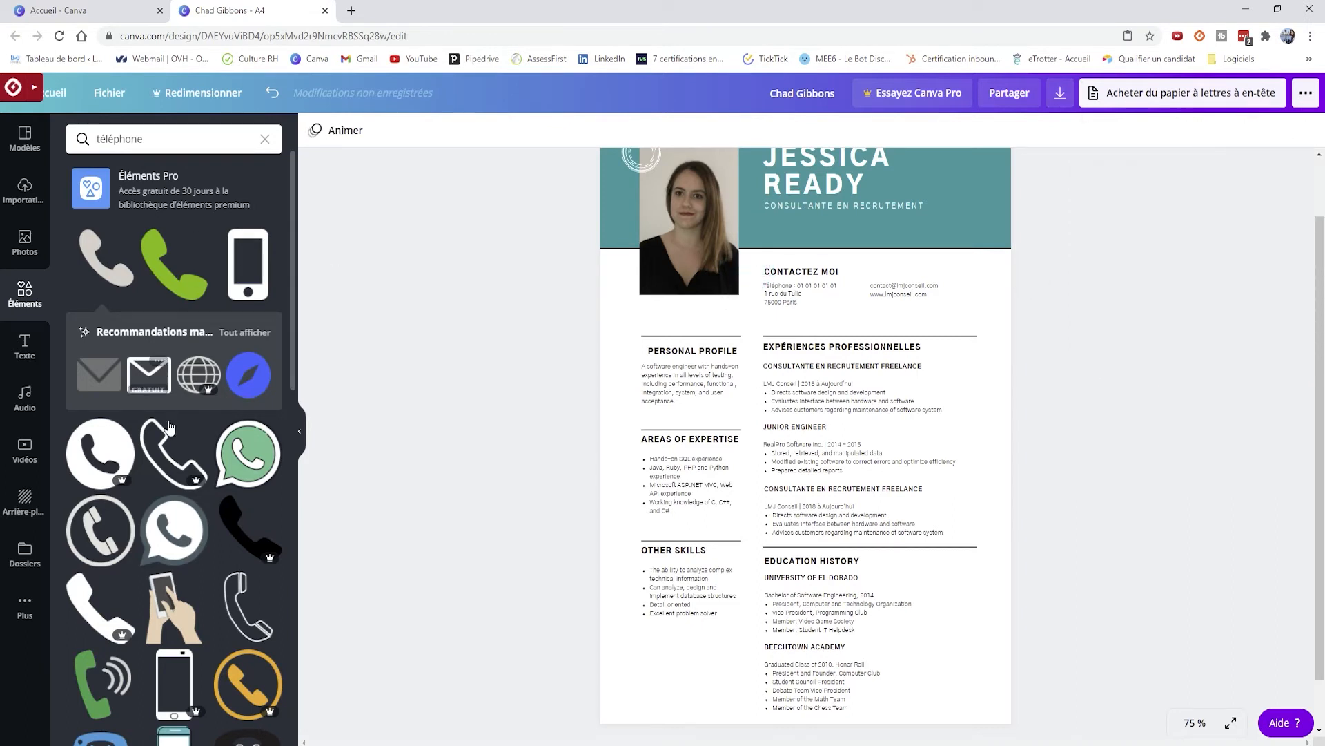
pyautogui.scroll(-1, 253, 426)
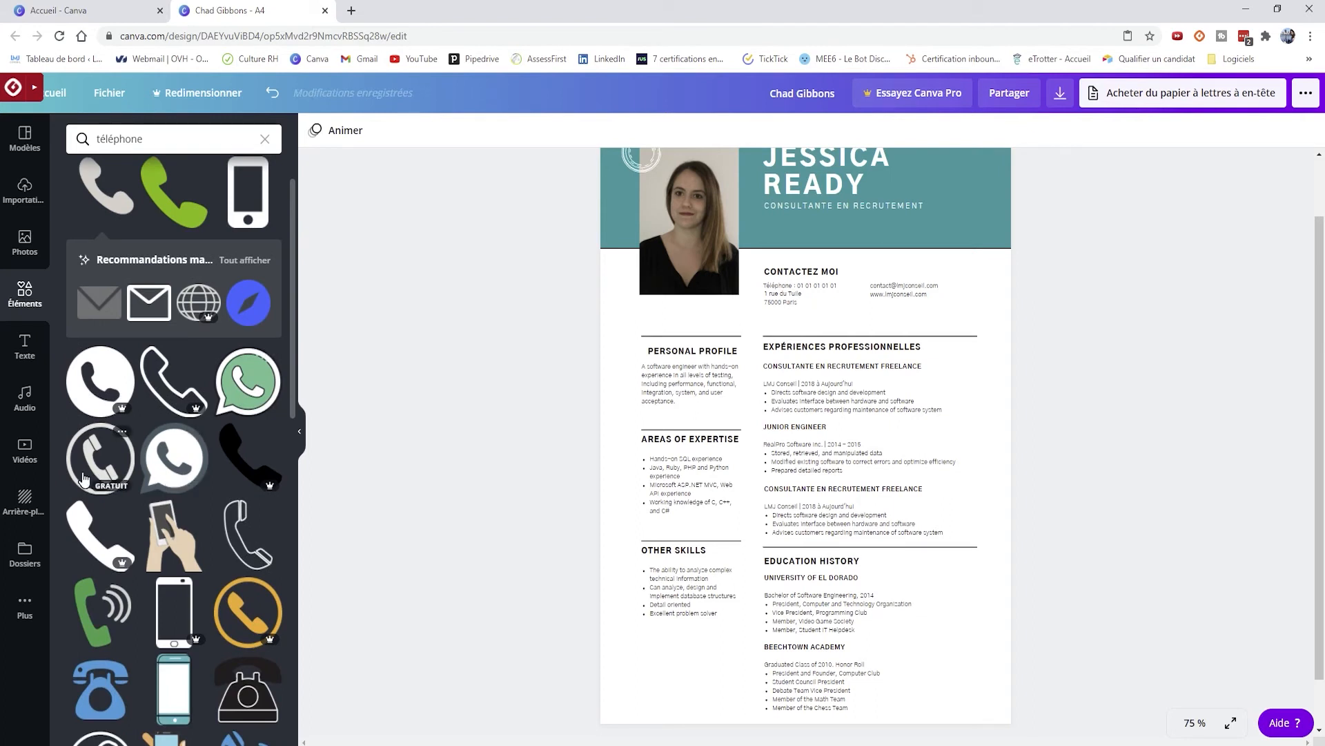
pyautogui.moveTo(261, 486)
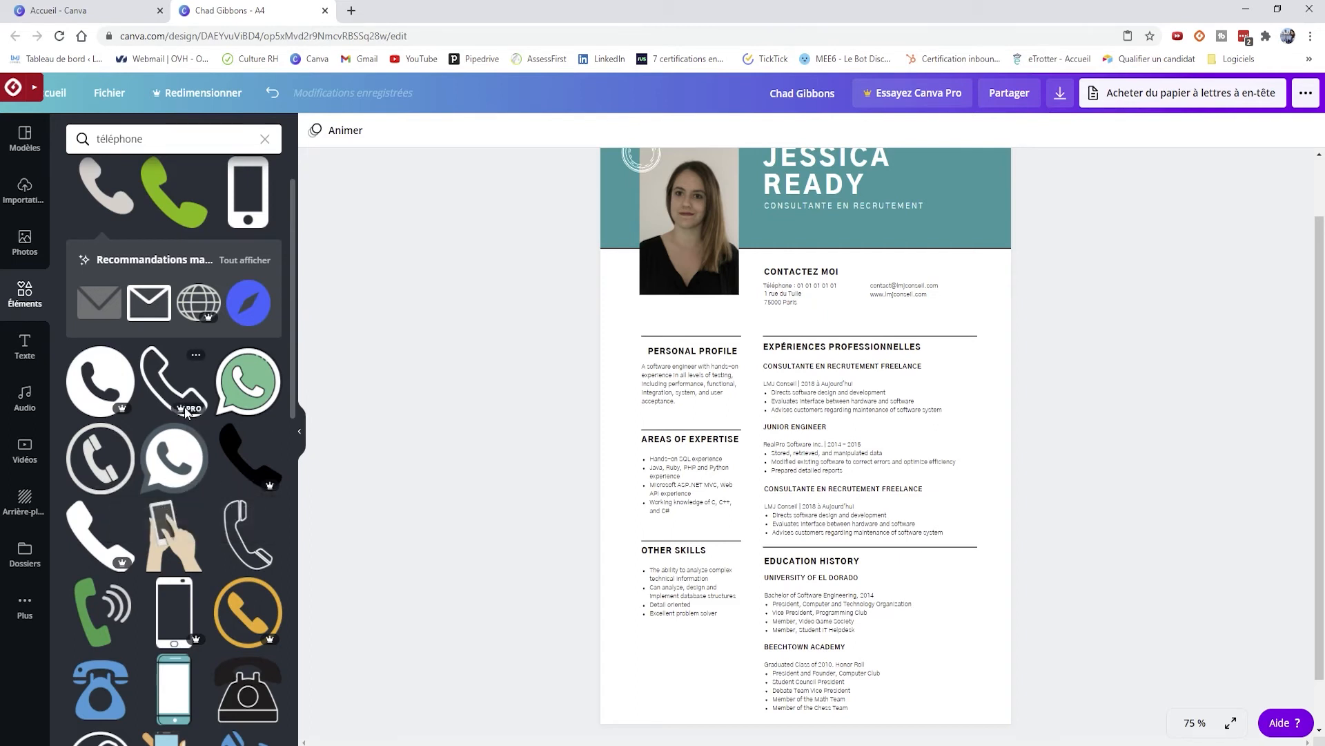
pyautogui.scroll(-5, 133, 413)
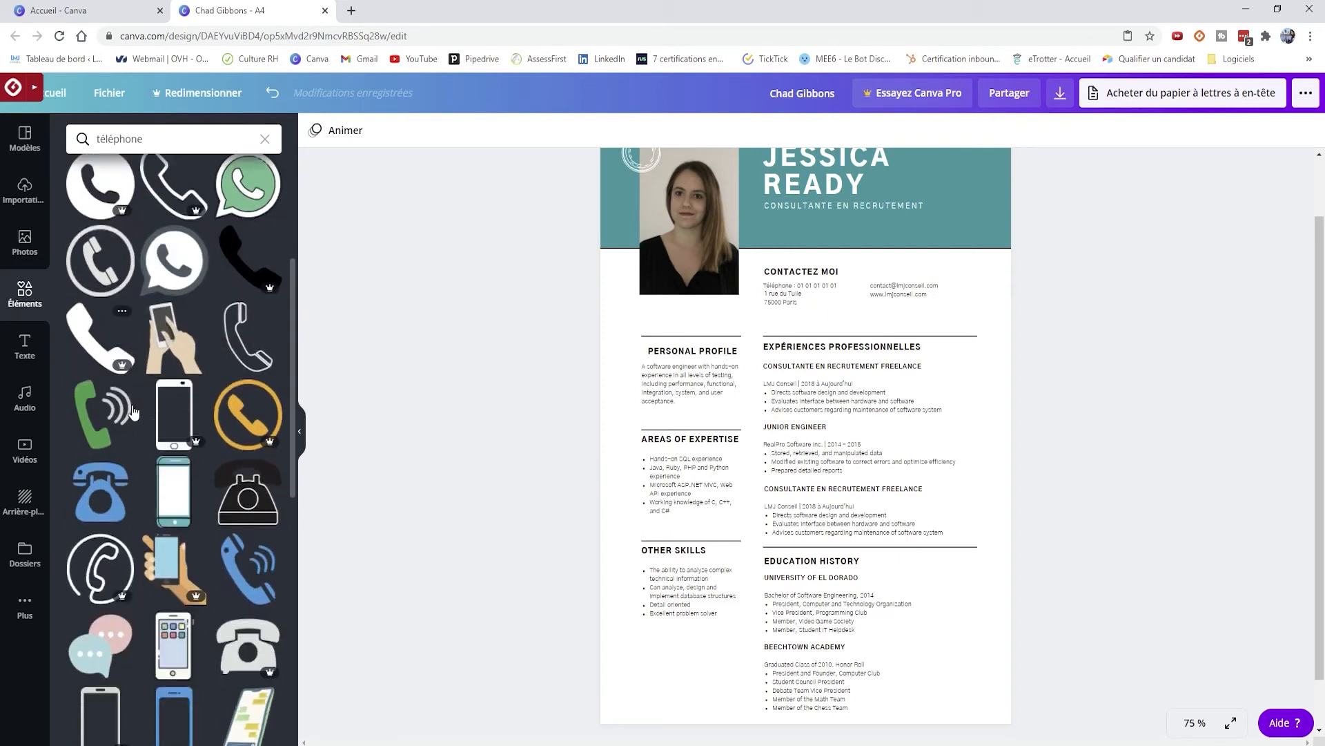
pyautogui.click(168, 474)
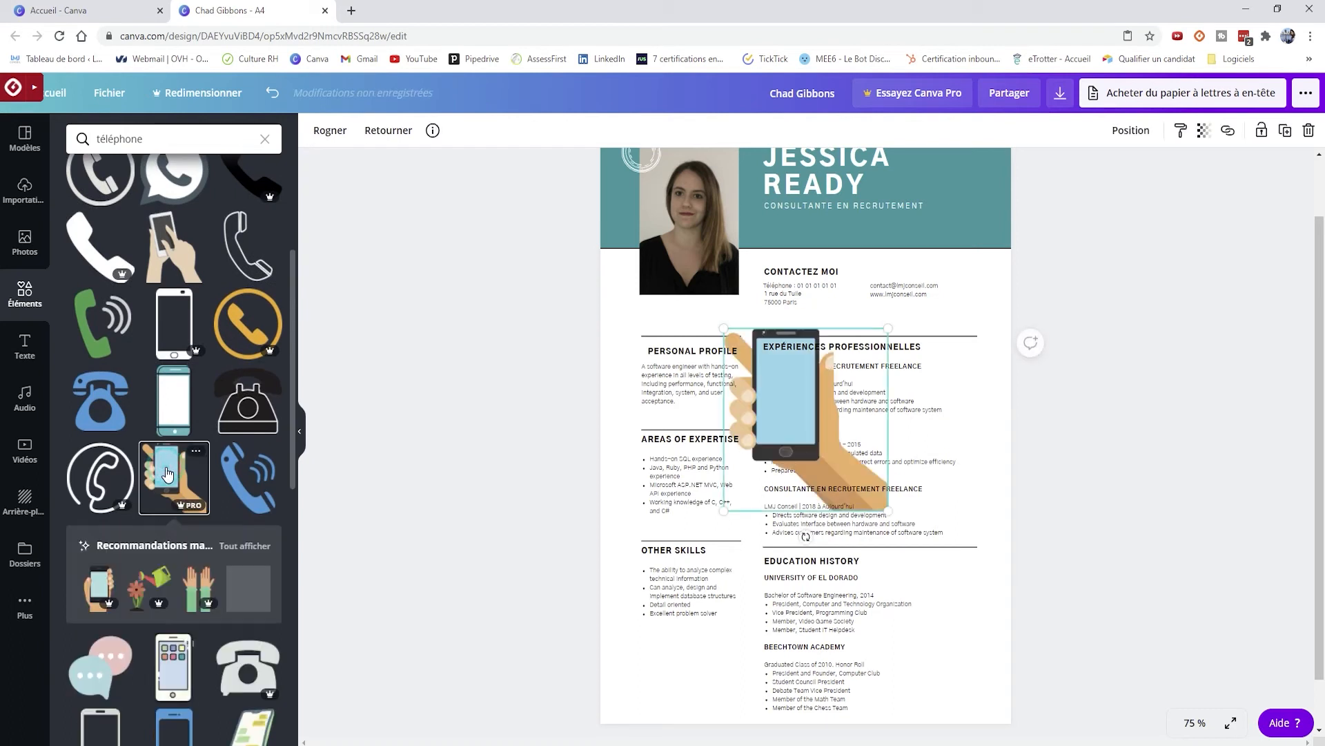
pyautogui.click(1061, 94)
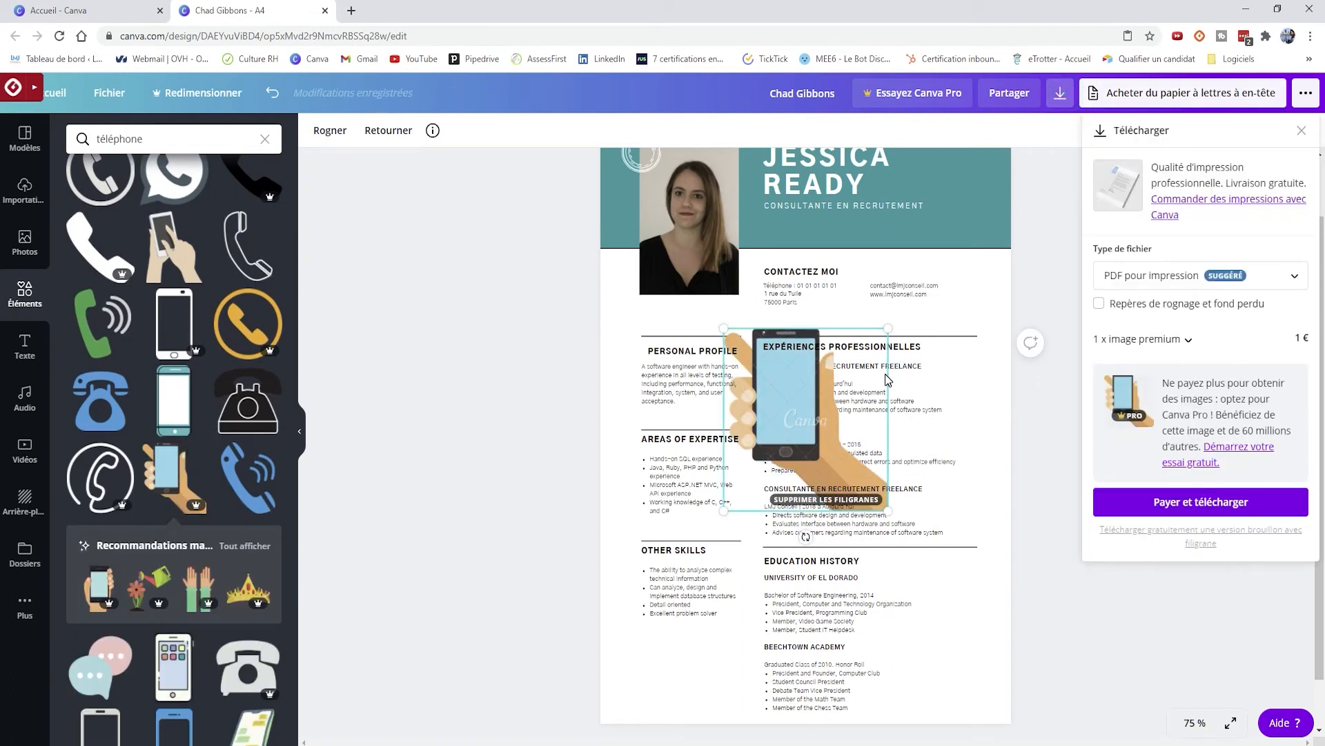
pyautogui.click(837, 404)
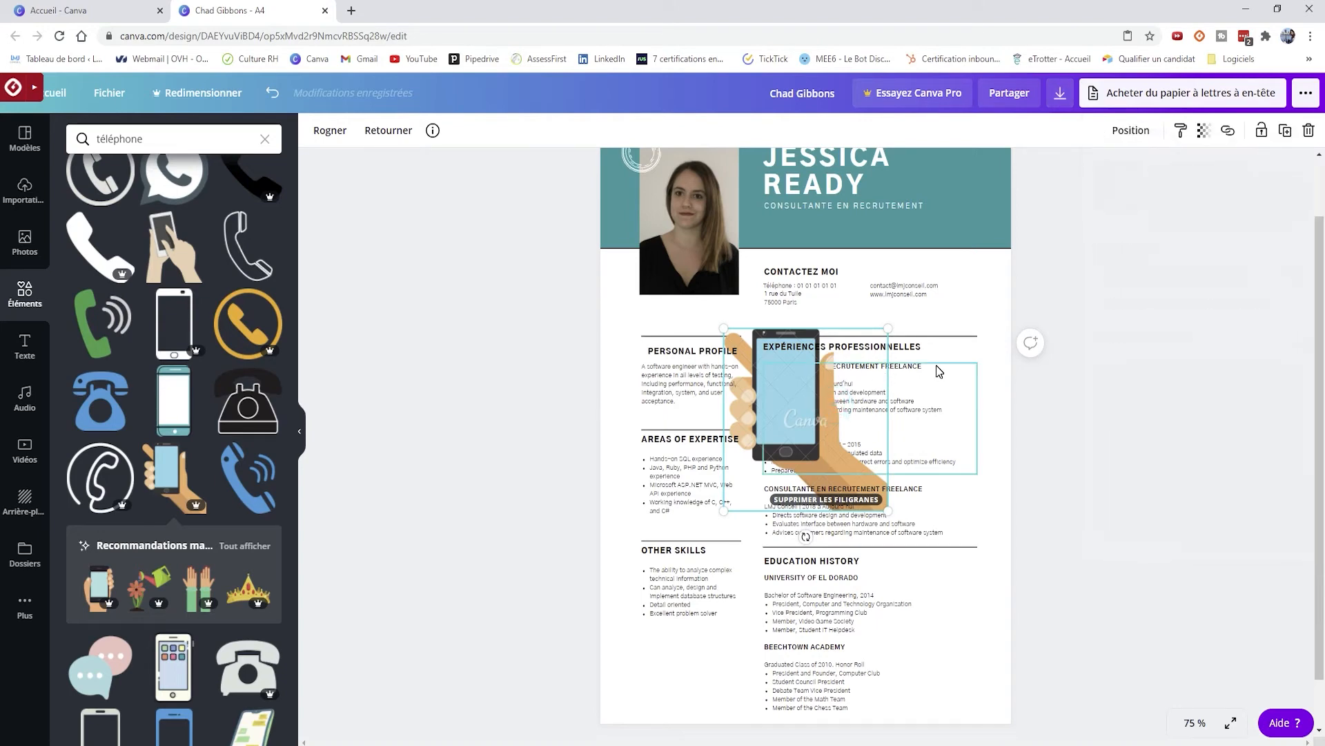
pyautogui.press('Delete')
pyautogui.scroll(1, 939, 371)
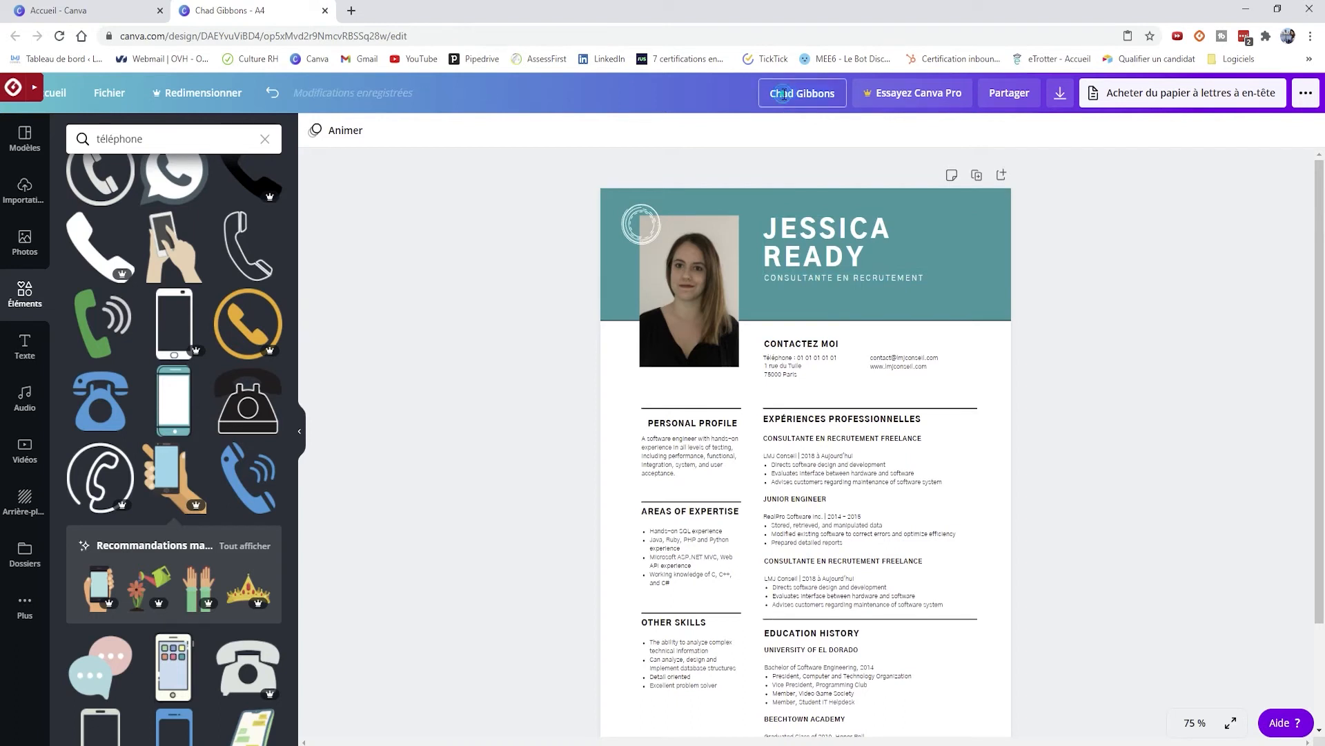
# - Retitle the design 'CV' followed by the candidate's full name, fixing the typos
pyautogui.click(773, 93)
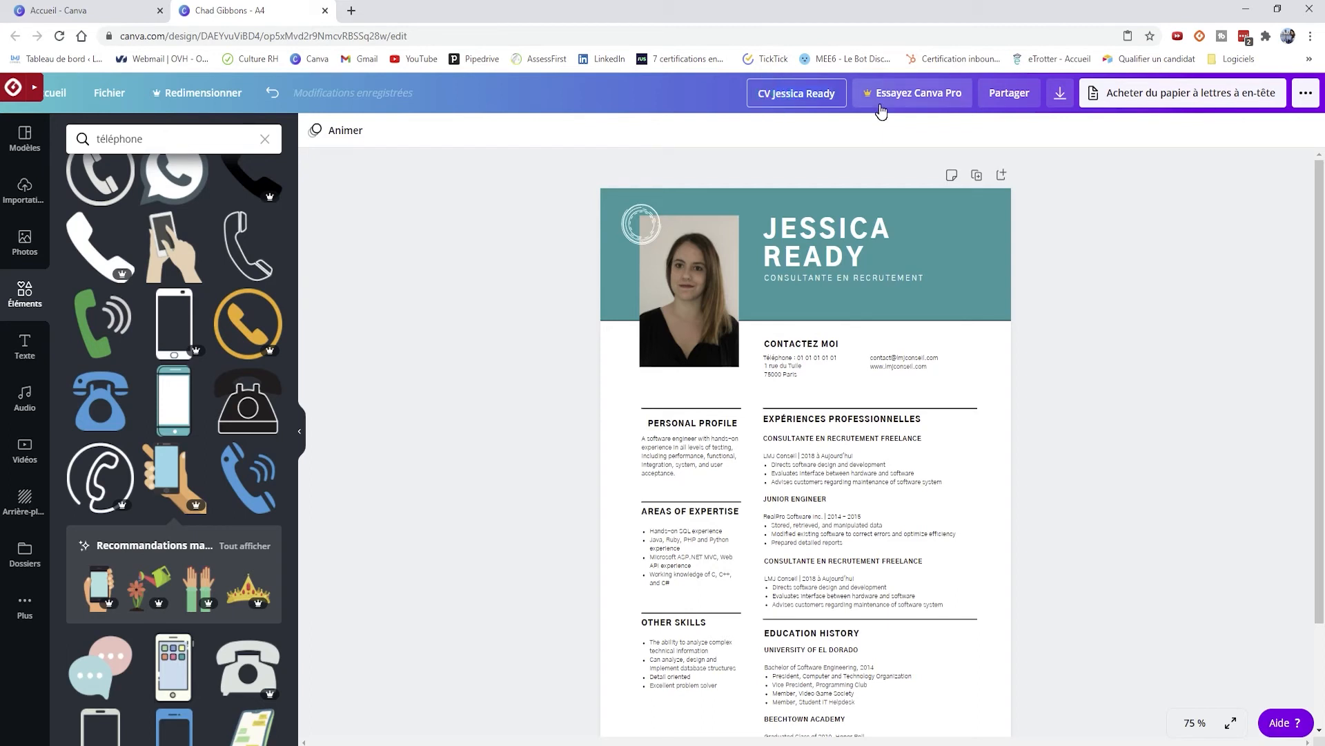
pyautogui.write('test 150')
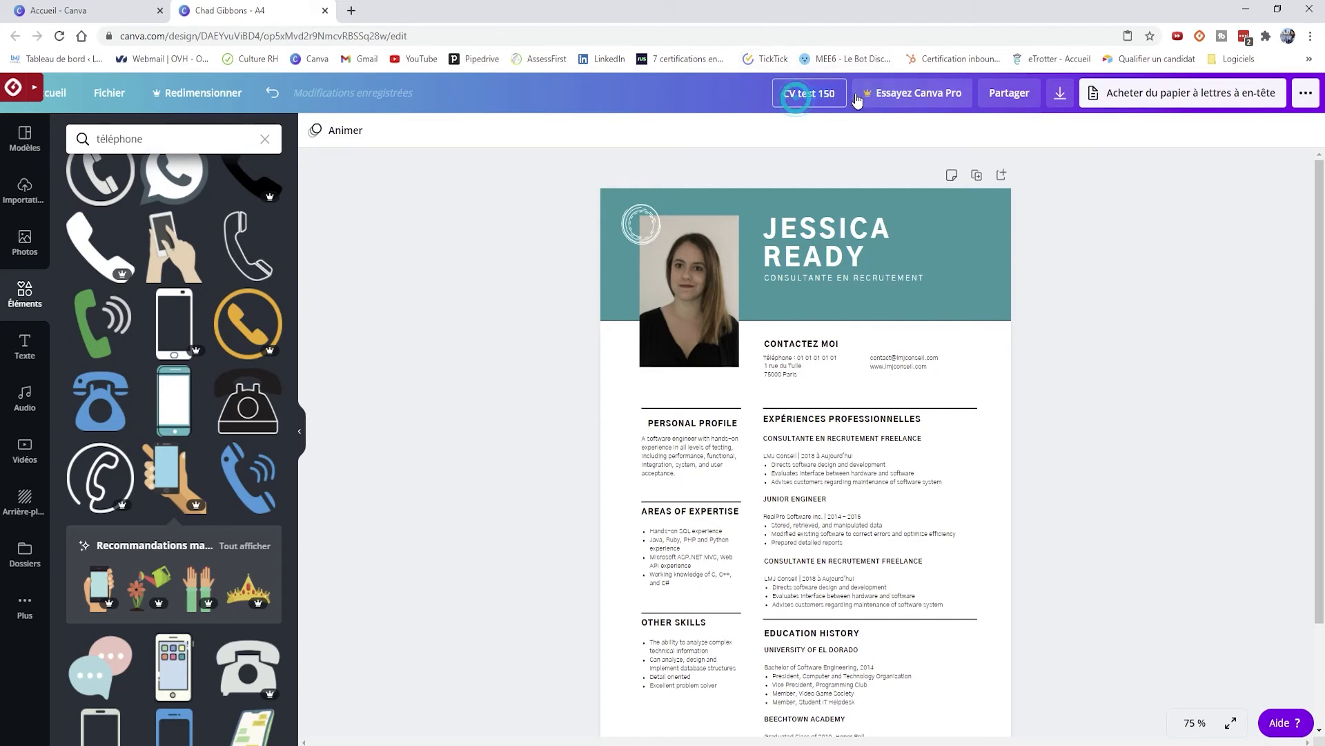
pyautogui.press('BackSpace')
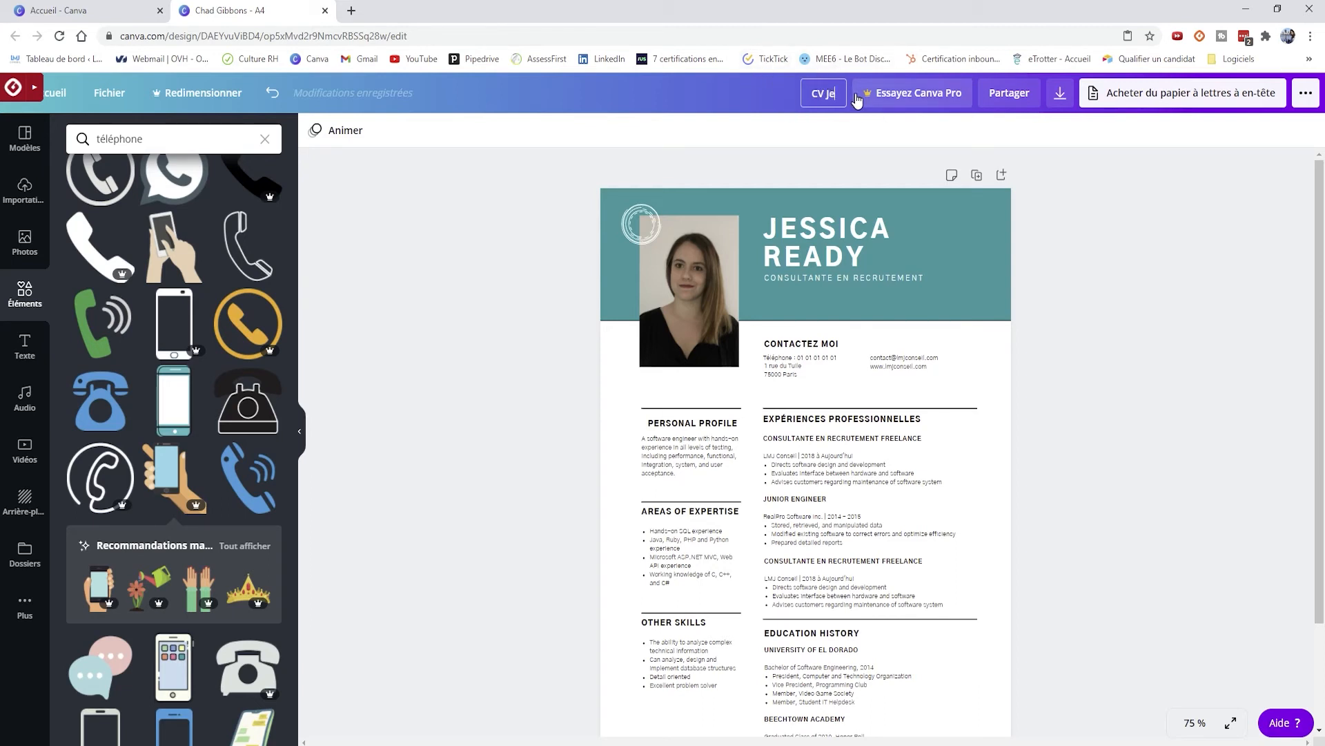
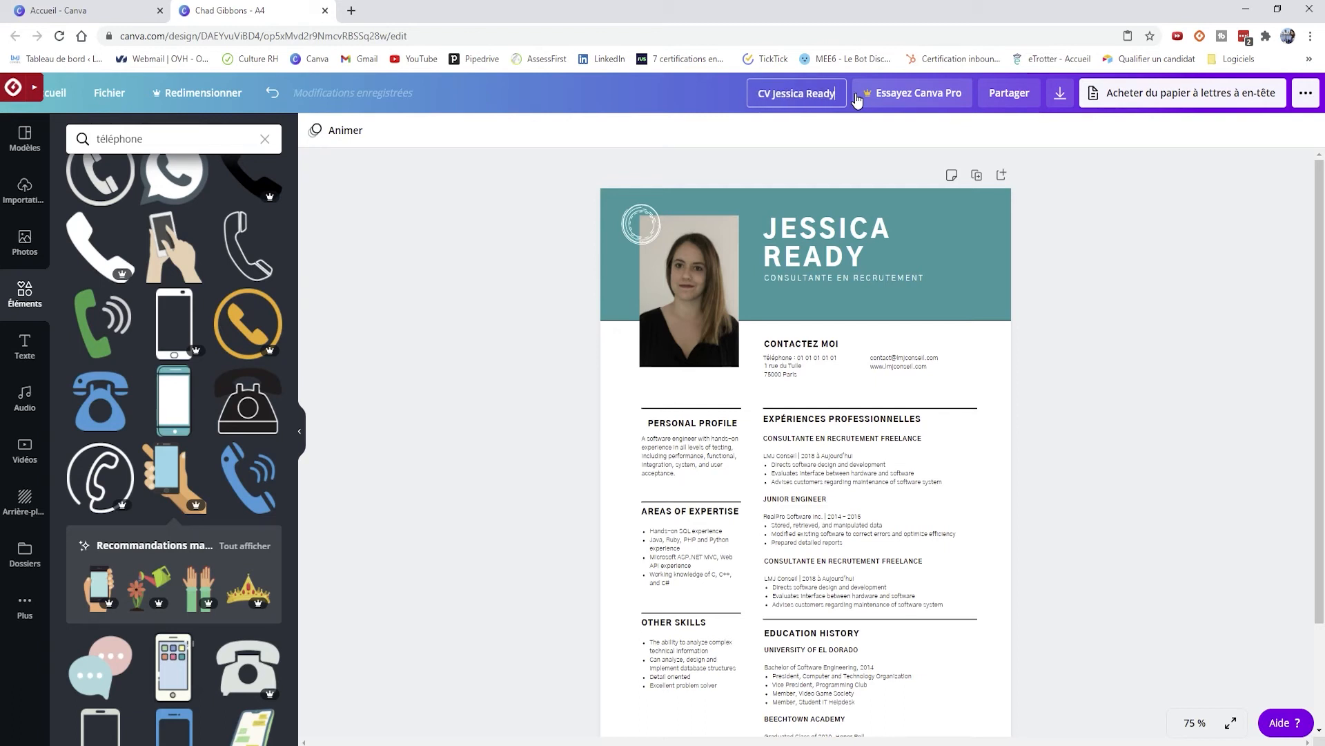
pyautogui.moveTo(771, 93); pyautogui.dragTo(719, 91)
pyautogui.press('BackSpace')
pyautogui.write('CV')
pyautogui.scroll(-2, 101, 380)
pyautogui.click(1280, 249)
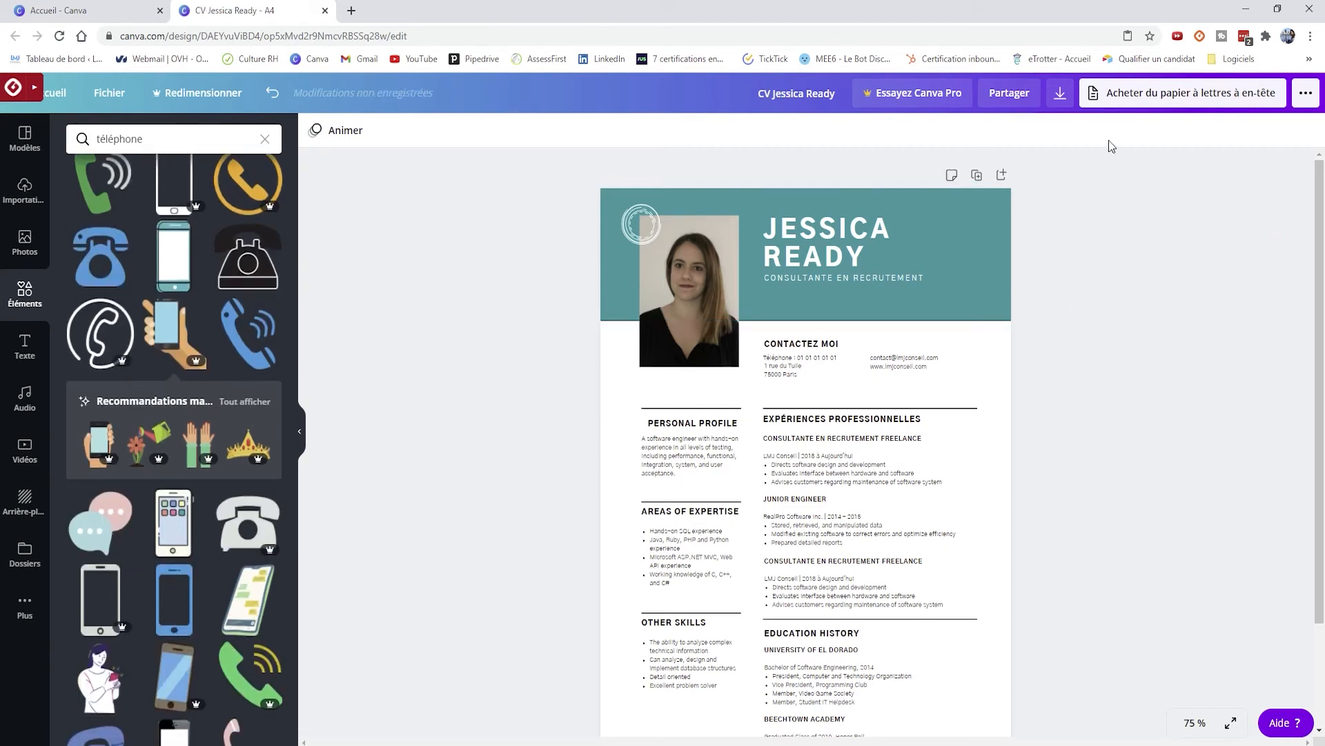
# - Download the CV as a 'PDF pour impression' file and dismiss the print promotion
pyautogui.click(1061, 94)
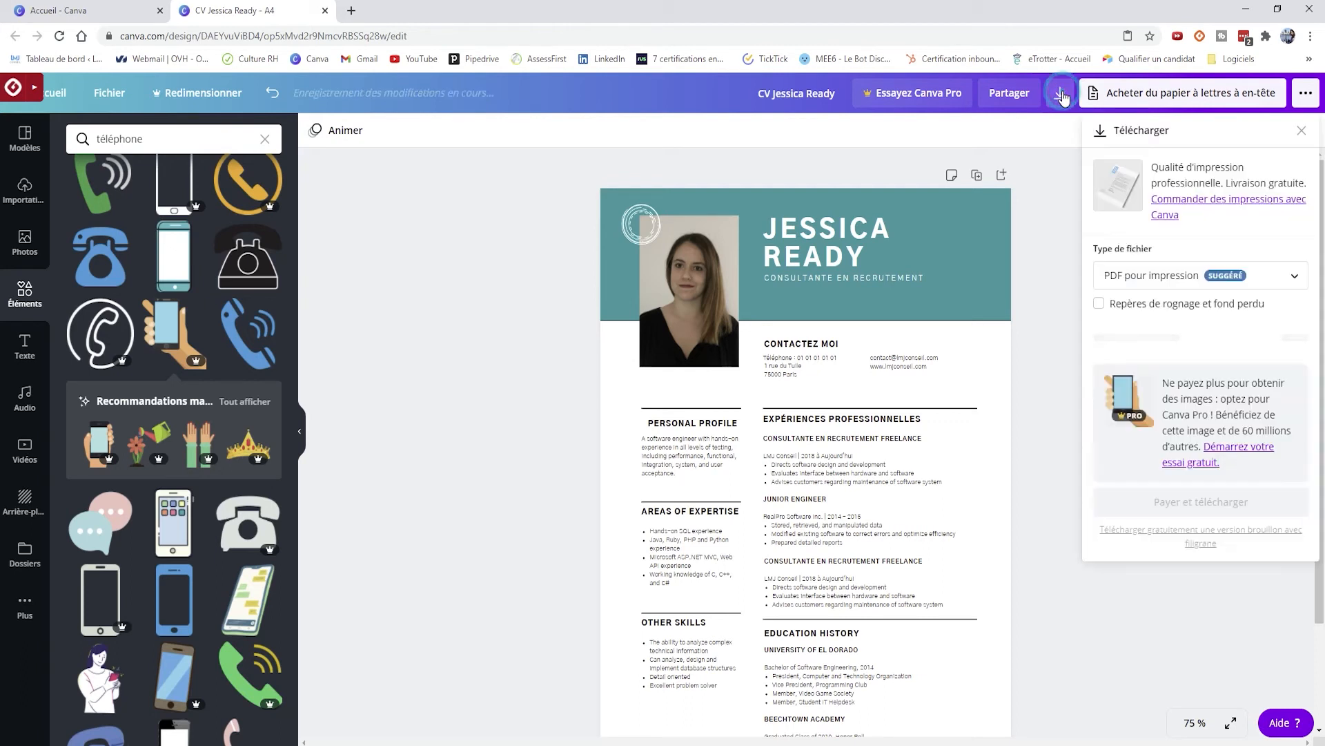
pyautogui.click(1206, 281)
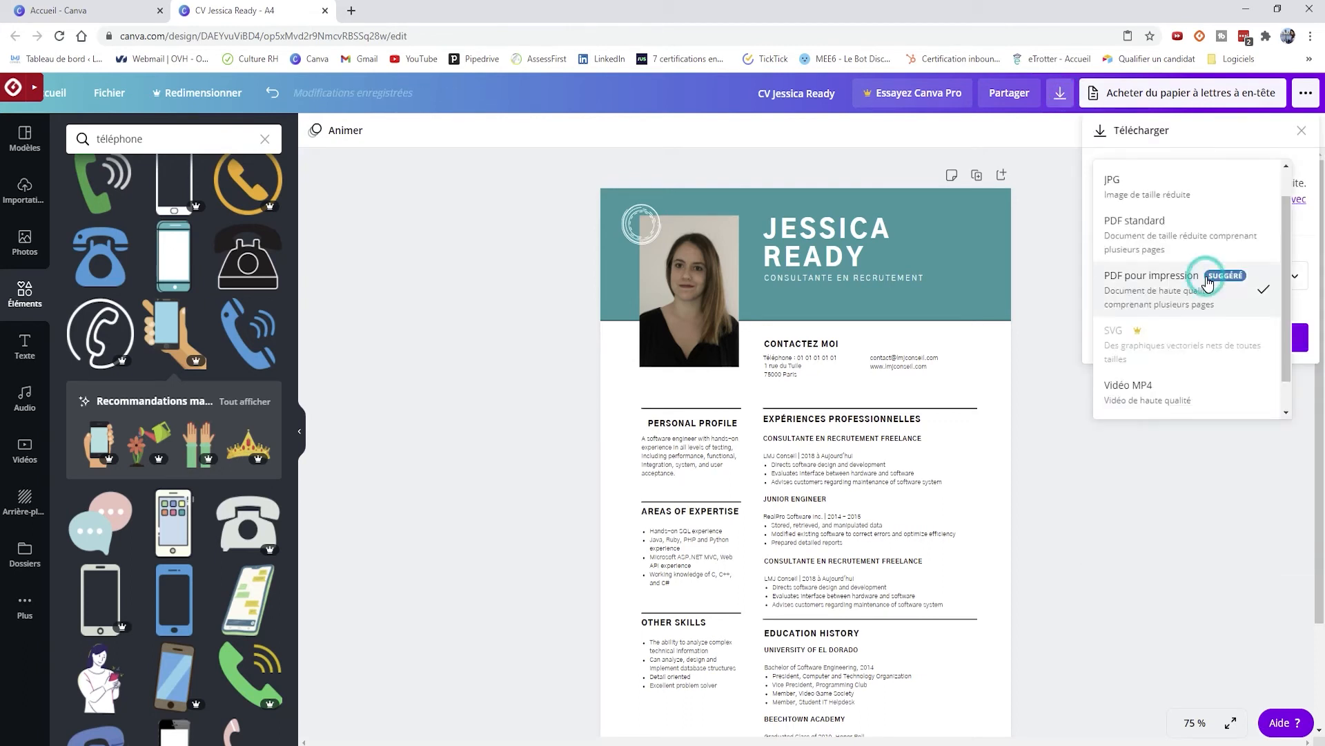
pyautogui.click(1313, 247)
pyautogui.click(1173, 336)
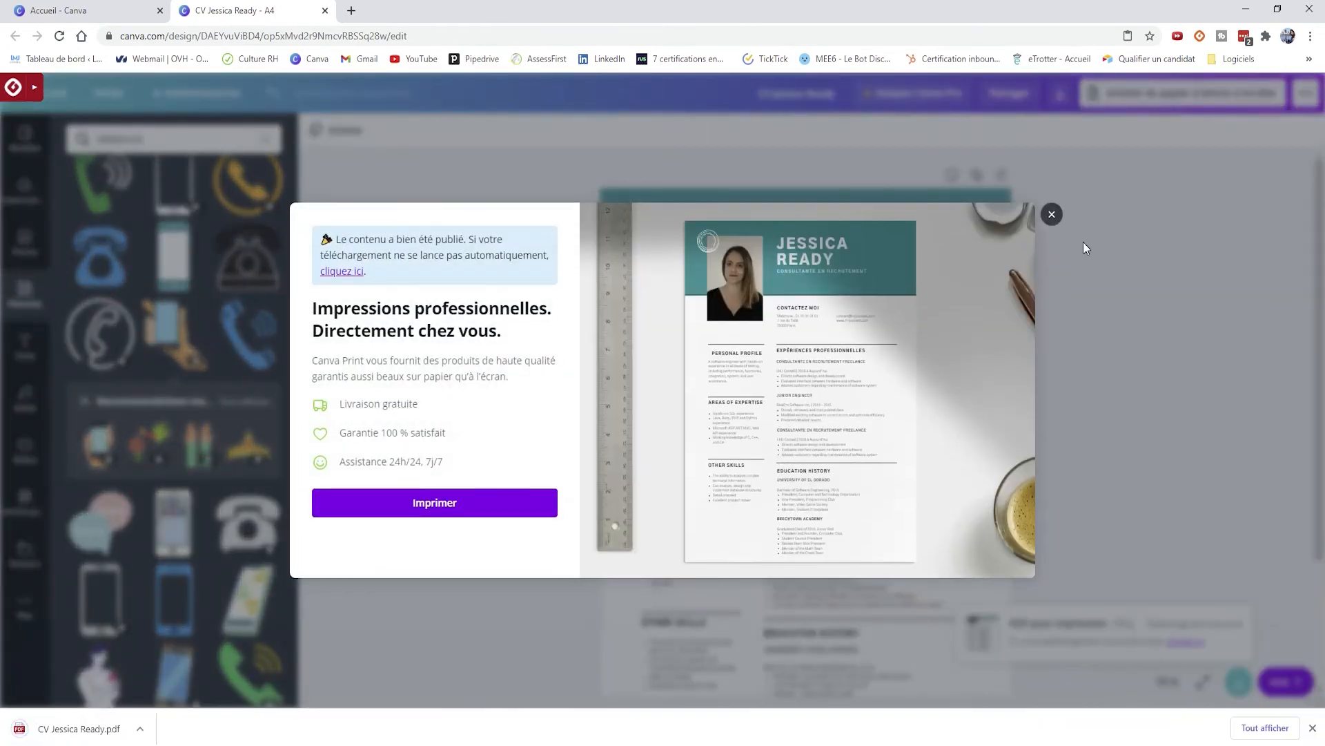
pyautogui.click(1050, 214)
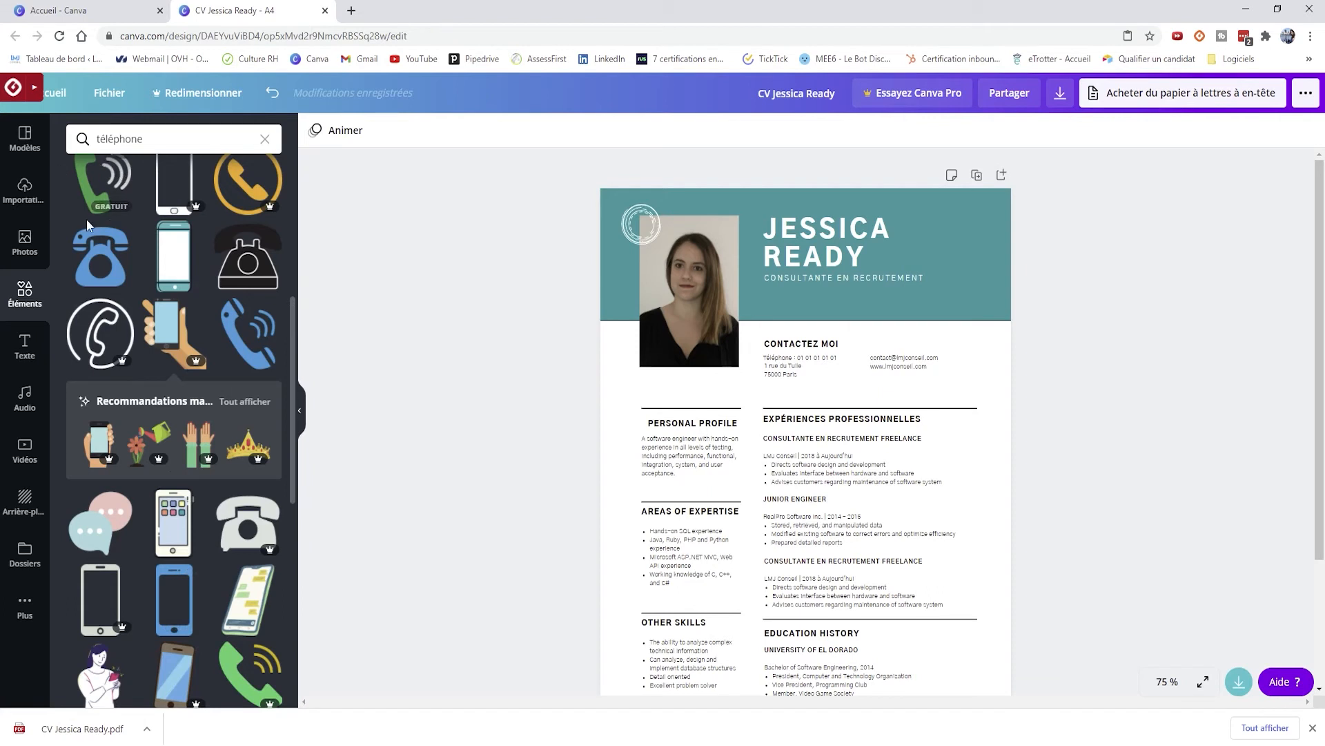
# - Change the PERSONAL PROFILE heading font to Aileron Regular
pyautogui.click(690, 433)
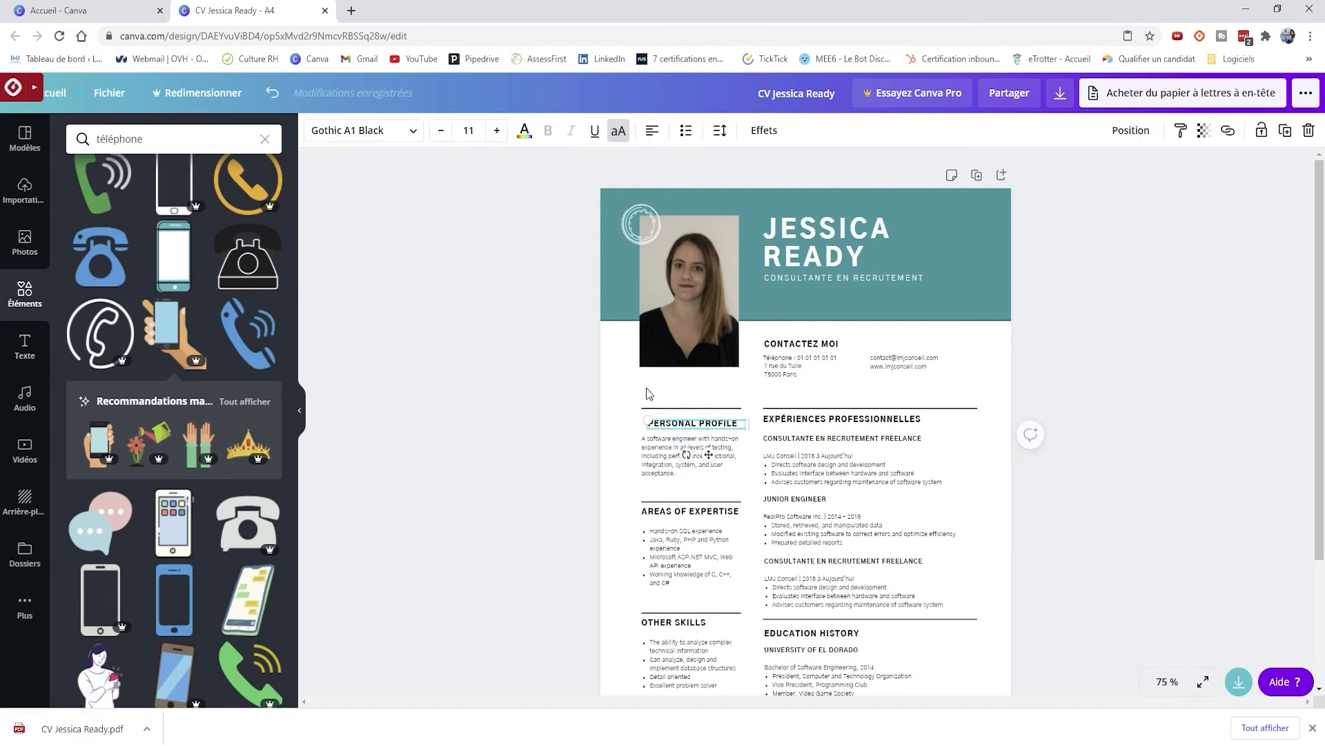
pyautogui.click(369, 136)
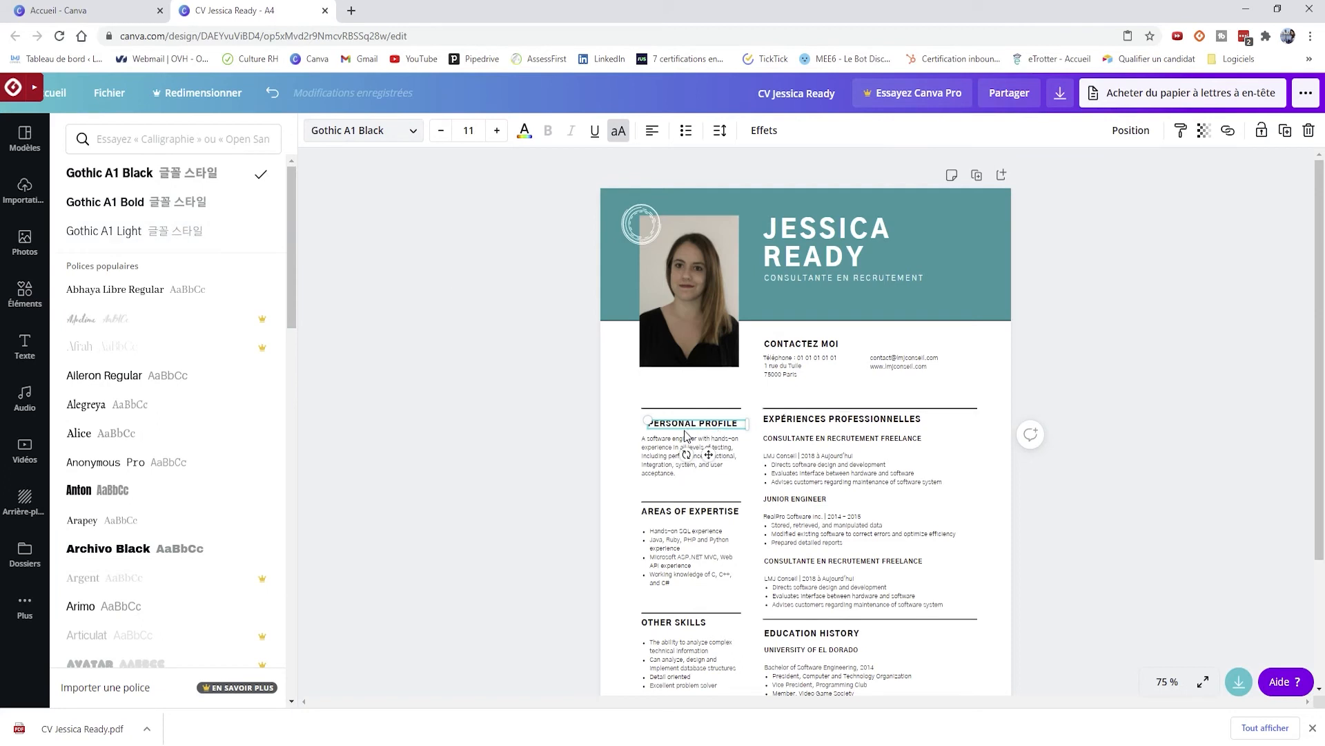
pyautogui.moveTo(708, 454); pyautogui.dragTo(700, 454)
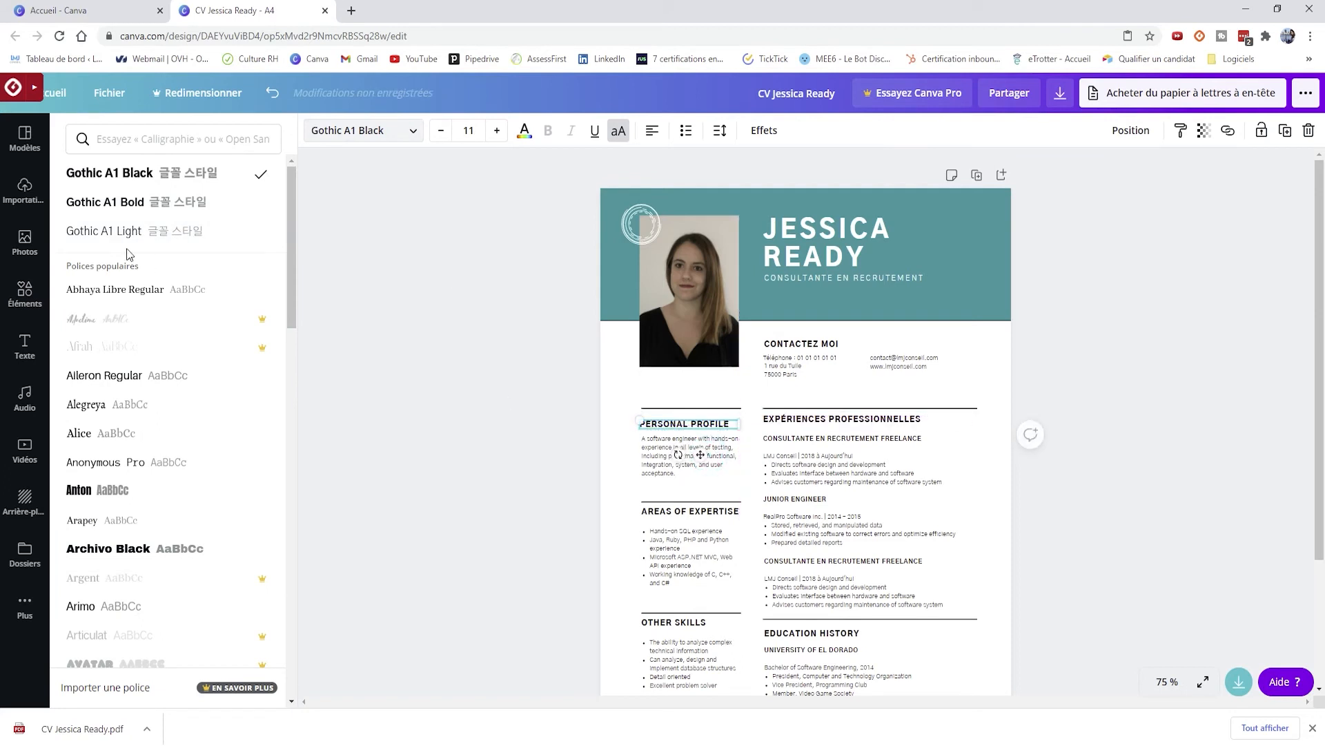
pyautogui.click(97, 291)
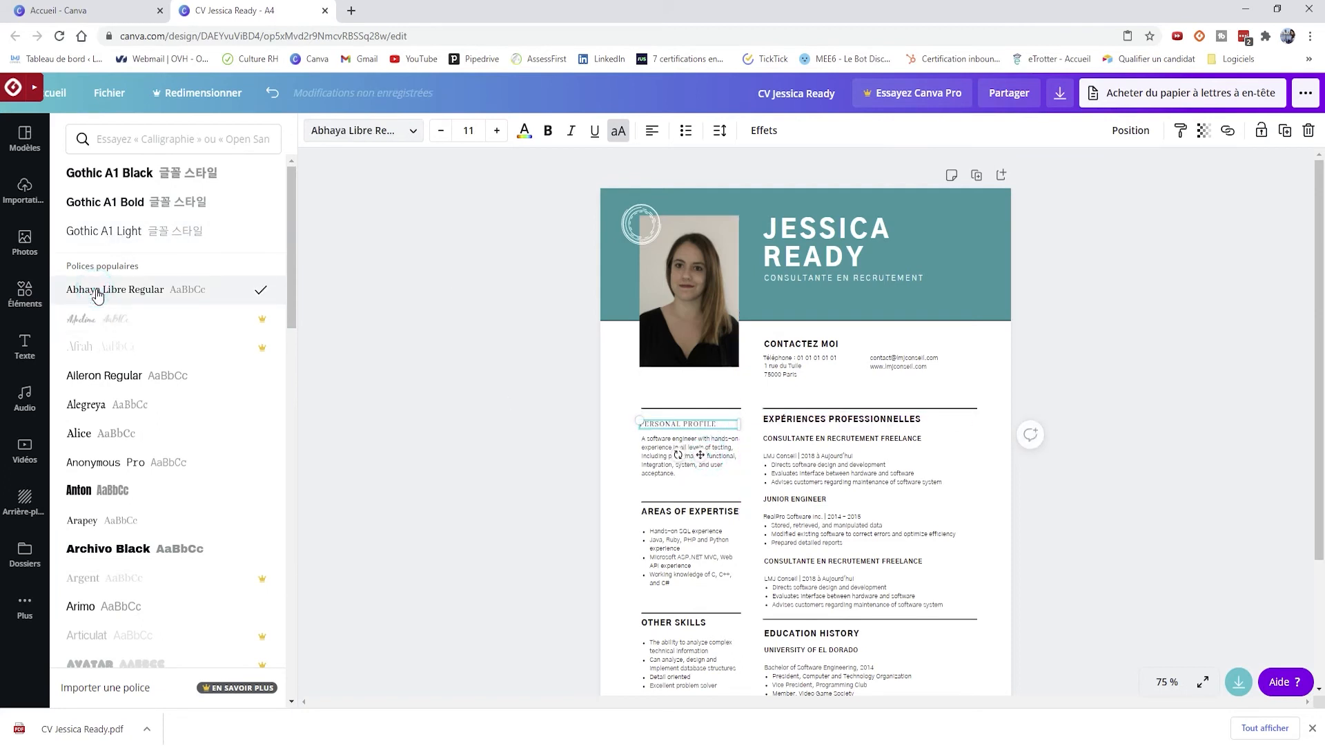
pyautogui.click(92, 376)
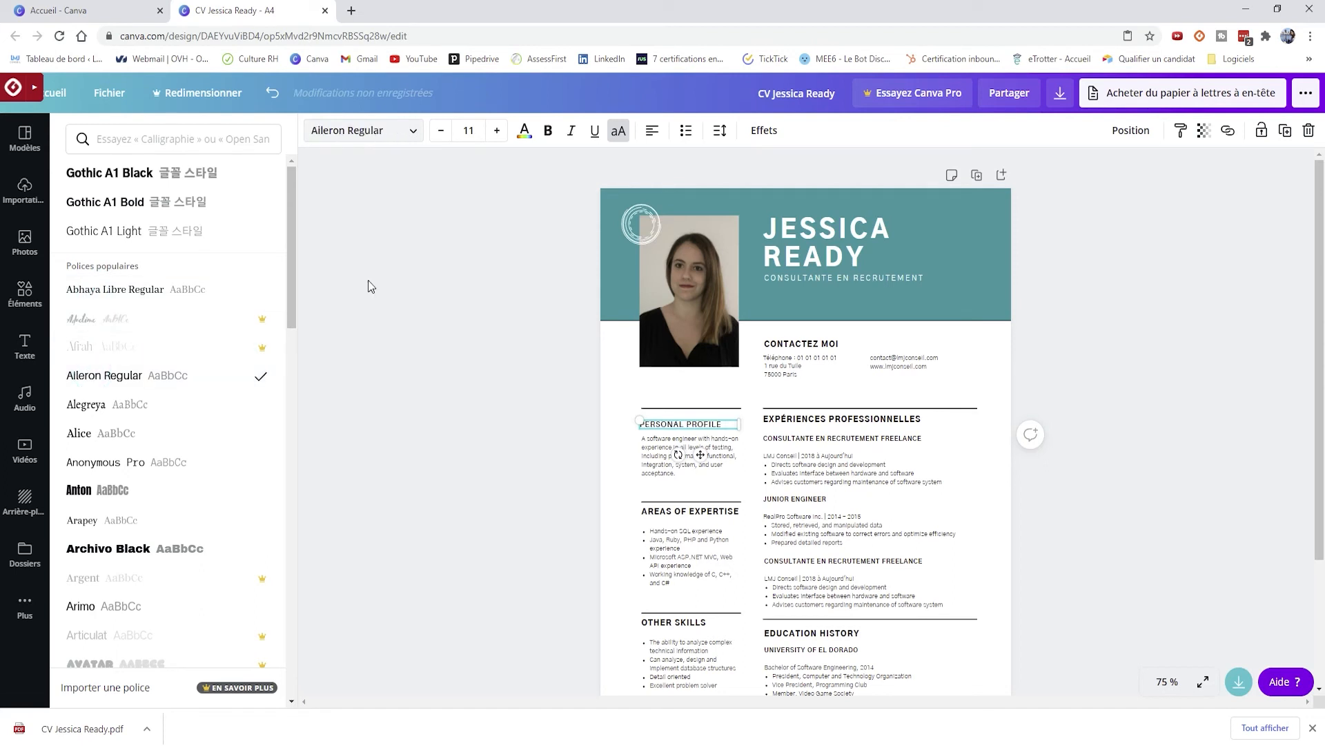
pyautogui.click(682, 384)
pyautogui.click(663, 424)
# - Keep the heading at size 11, left-aligned, and make it bold without italics
pyautogui.click(492, 134)
pyautogui.click(491, 133)
pyautogui.click(441, 130)
pyautogui.click(440, 131)
pyautogui.click(525, 130)
pyautogui.click(653, 130)
pyautogui.click(653, 130)
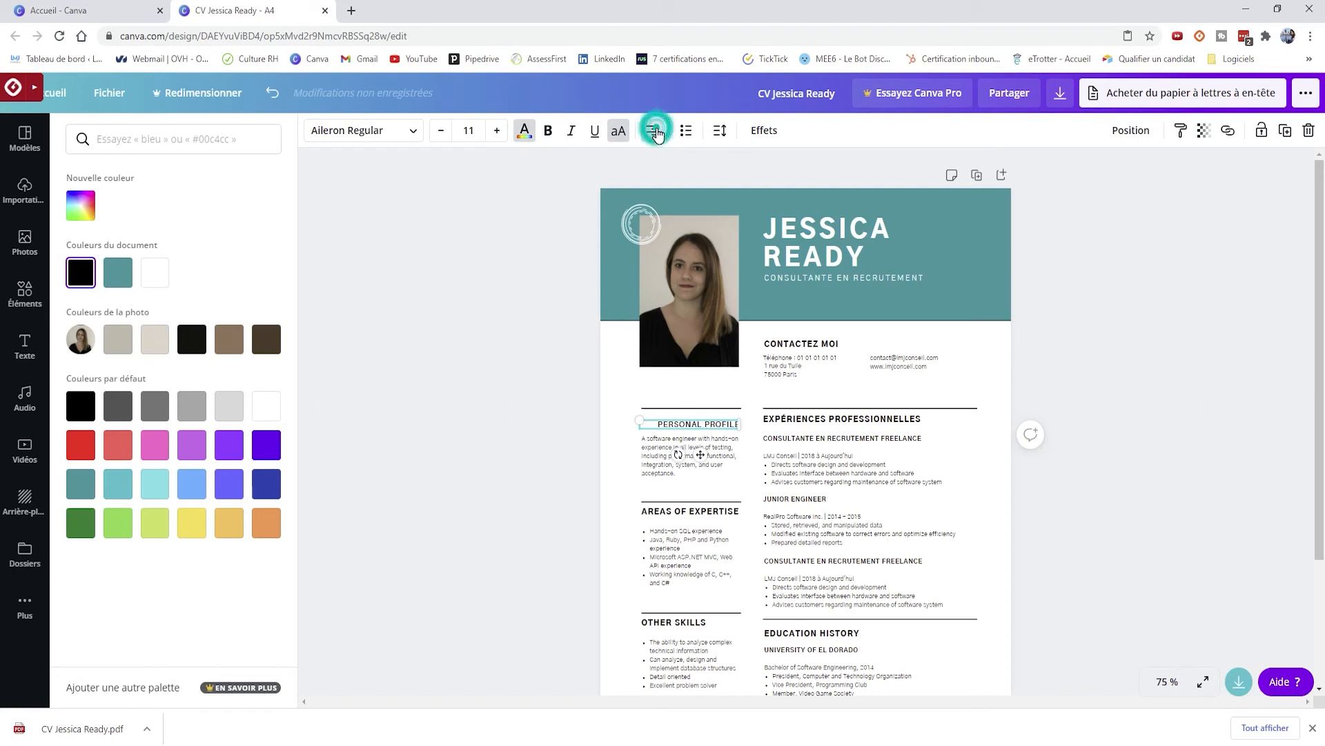
pyautogui.click(653, 131)
pyautogui.click(575, 136)
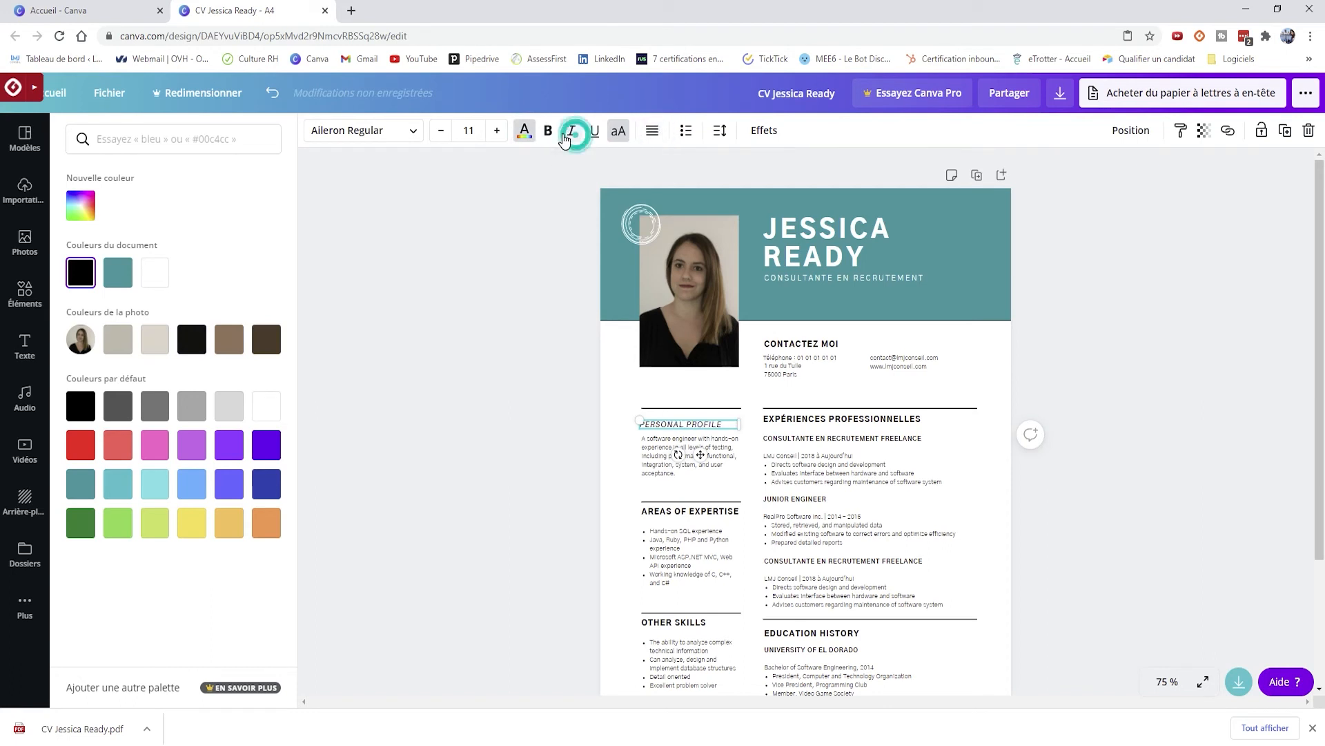
pyautogui.click(548, 131)
pyautogui.click(565, 133)
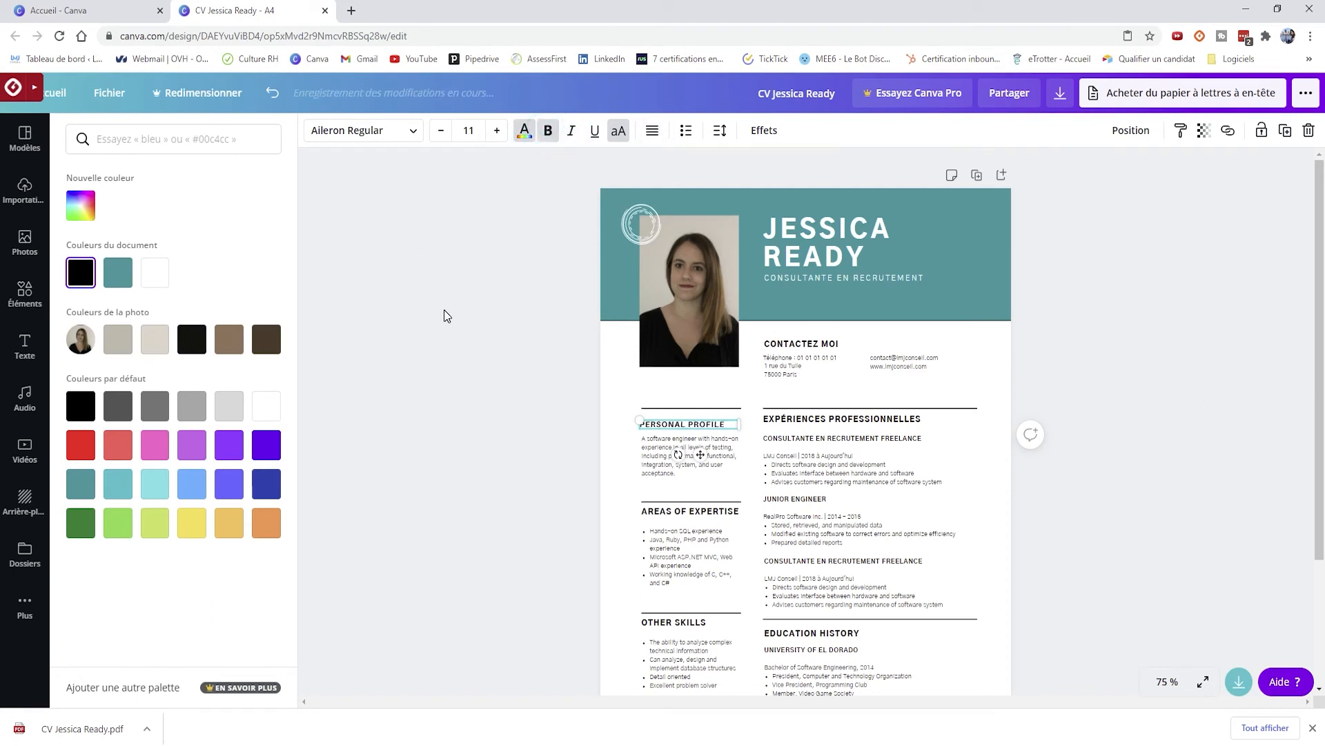
pyautogui.click(445, 309)
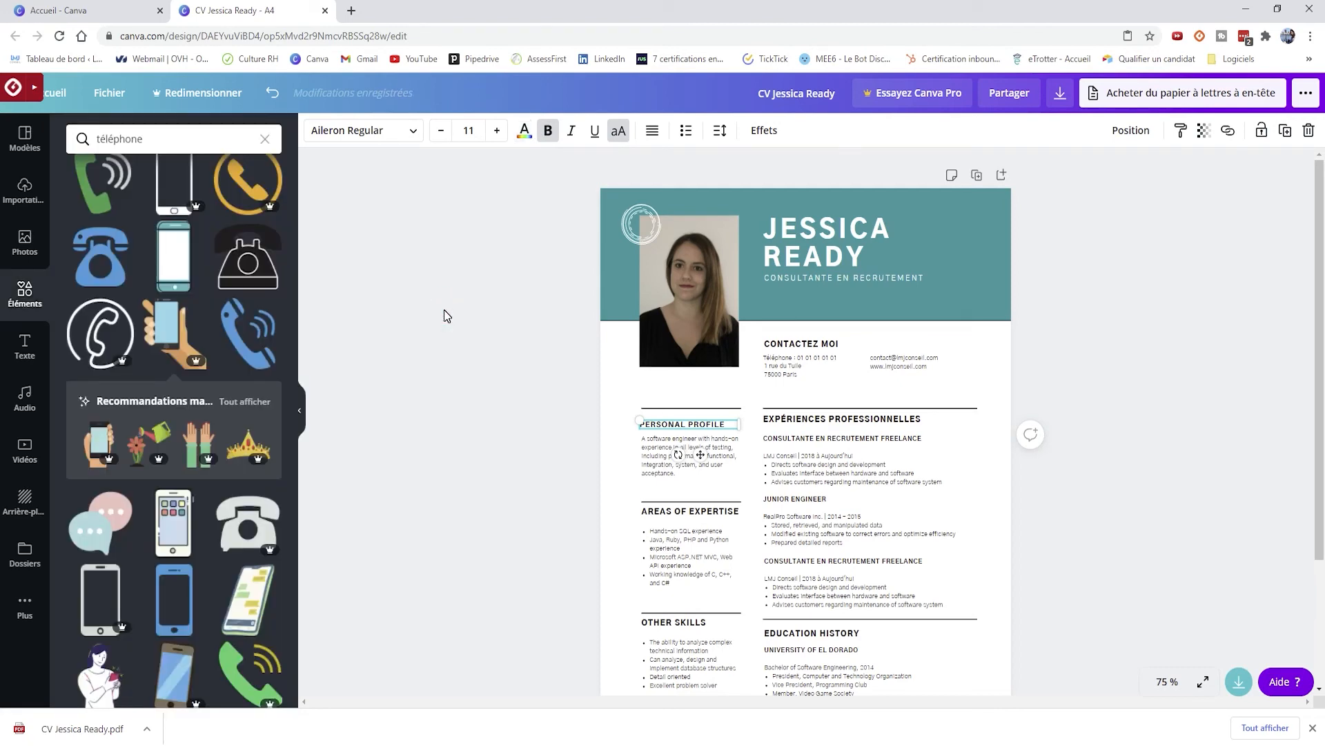
pyautogui.click(6, 368)
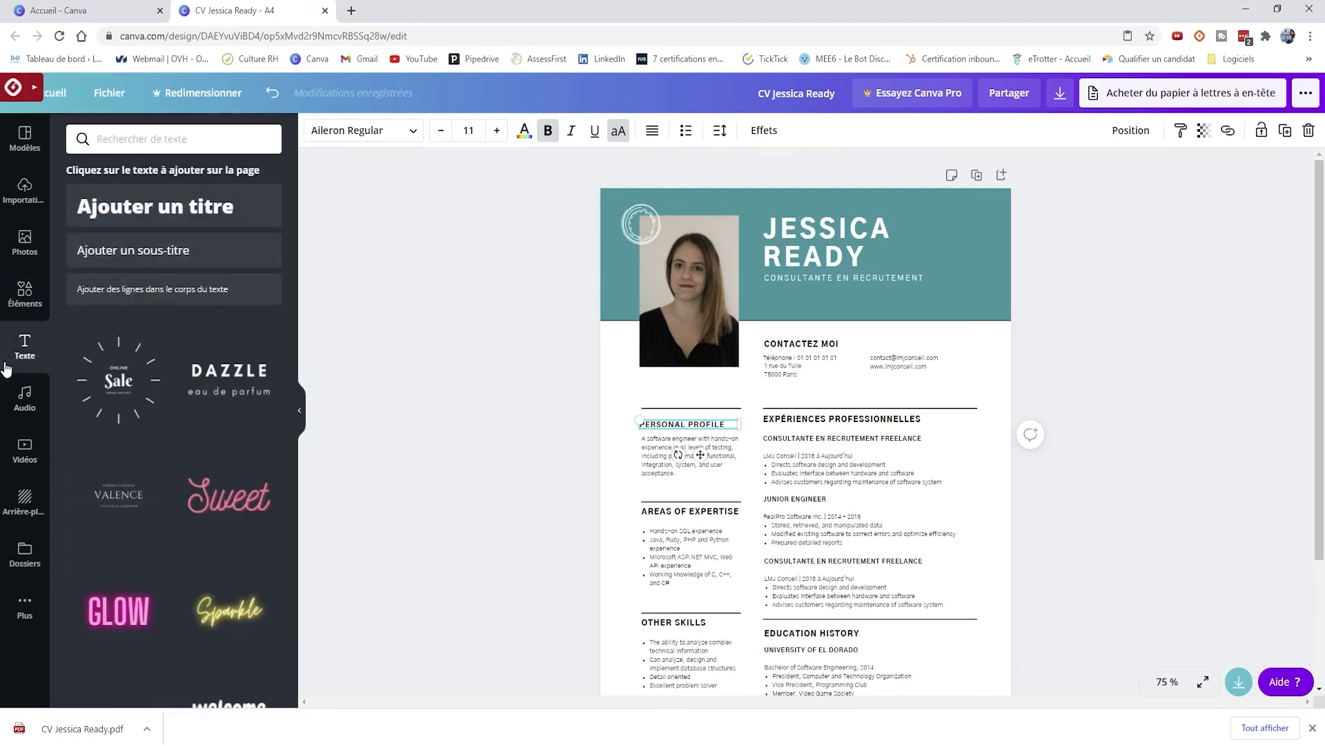
# - Browse the Audio, Vidéos and Dossiers panels, then show the CV professionnel templates in Modèles
pyautogui.click(21, 396)
pyautogui.click(24, 449)
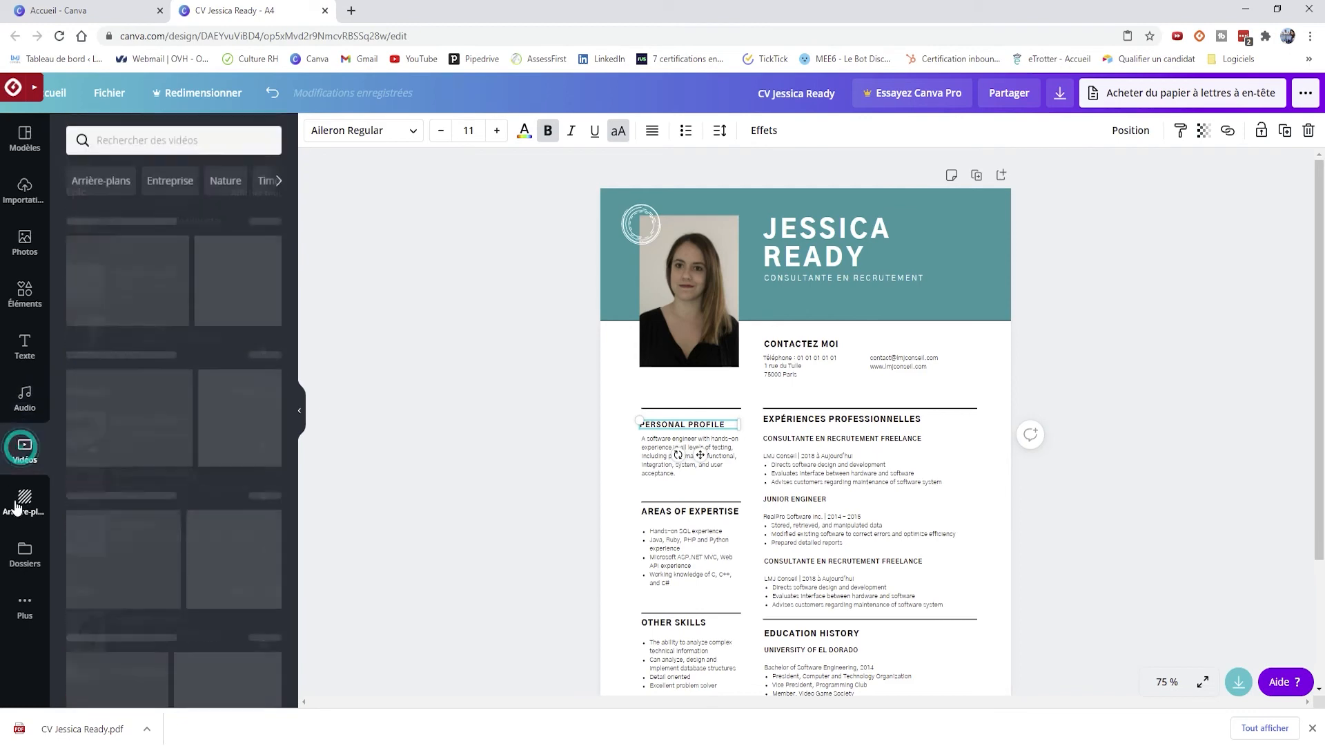
pyautogui.click(16, 504)
pyautogui.click(21, 539)
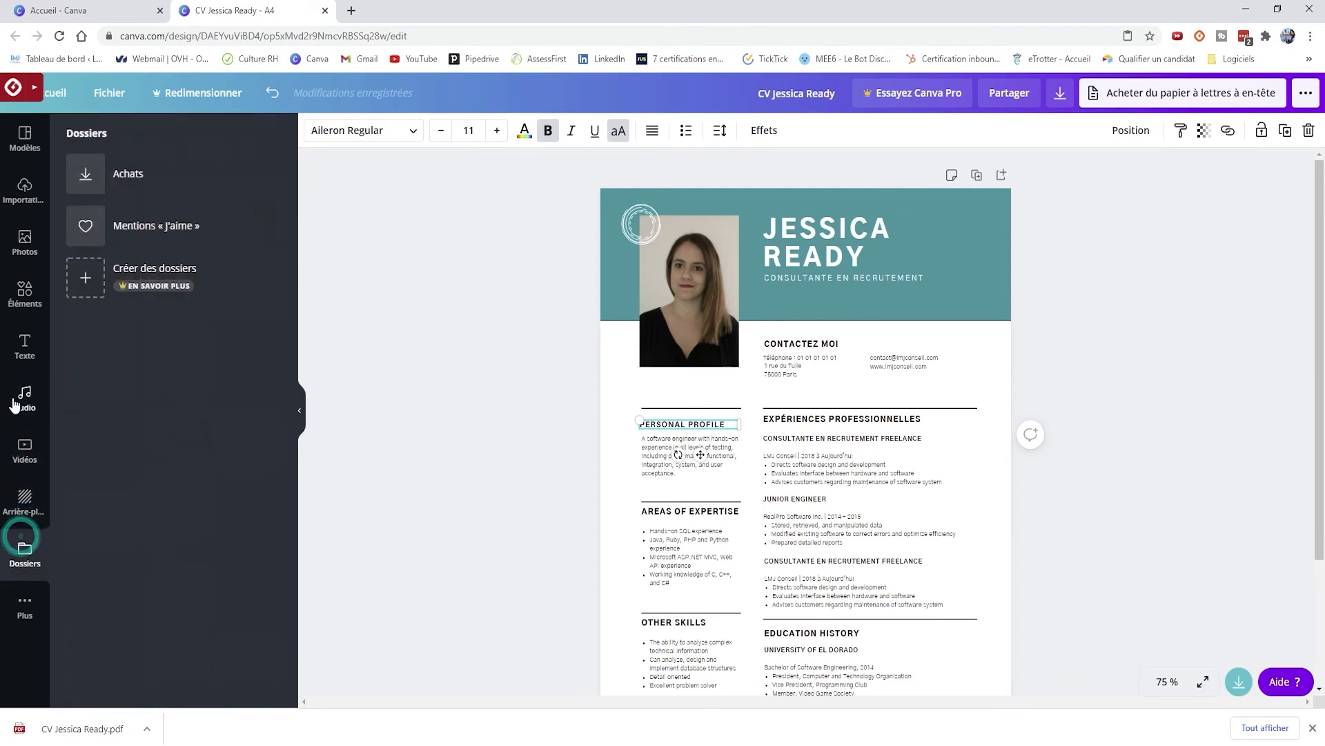
pyautogui.click(24, 396)
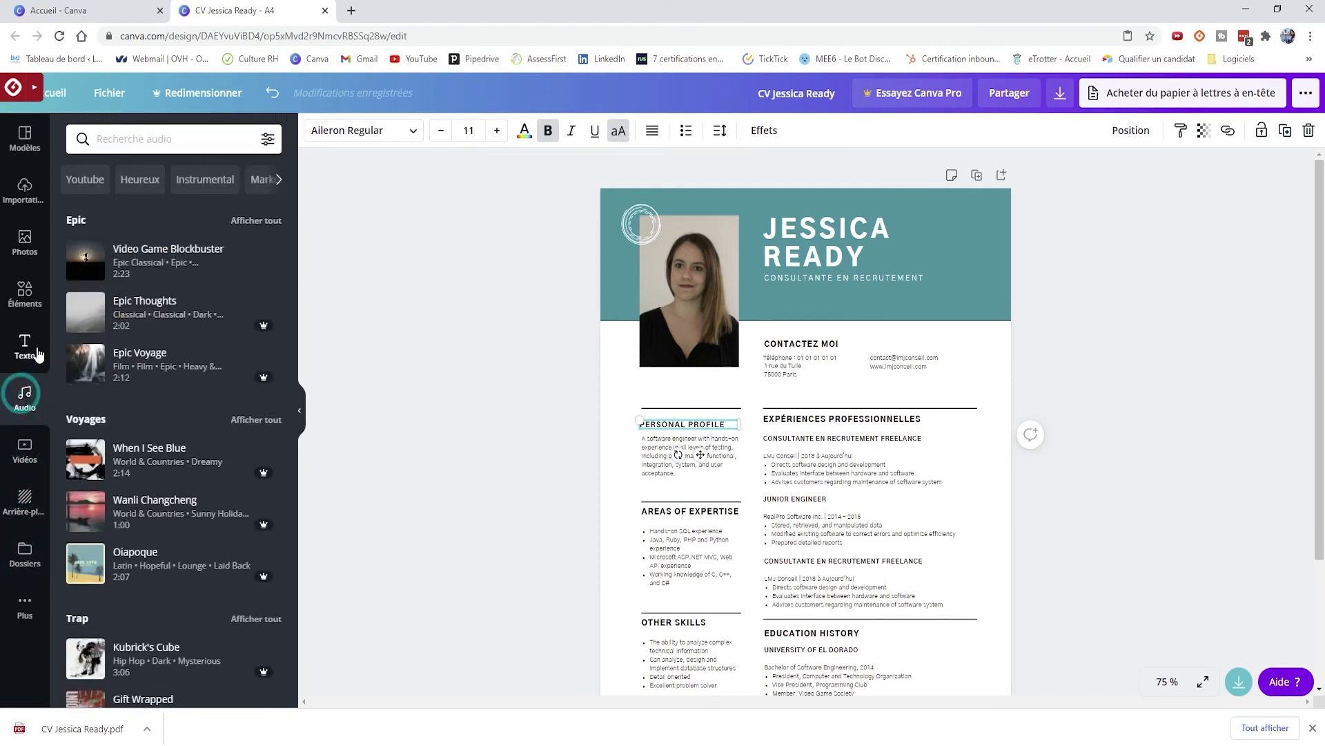
pyautogui.click(981, 356)
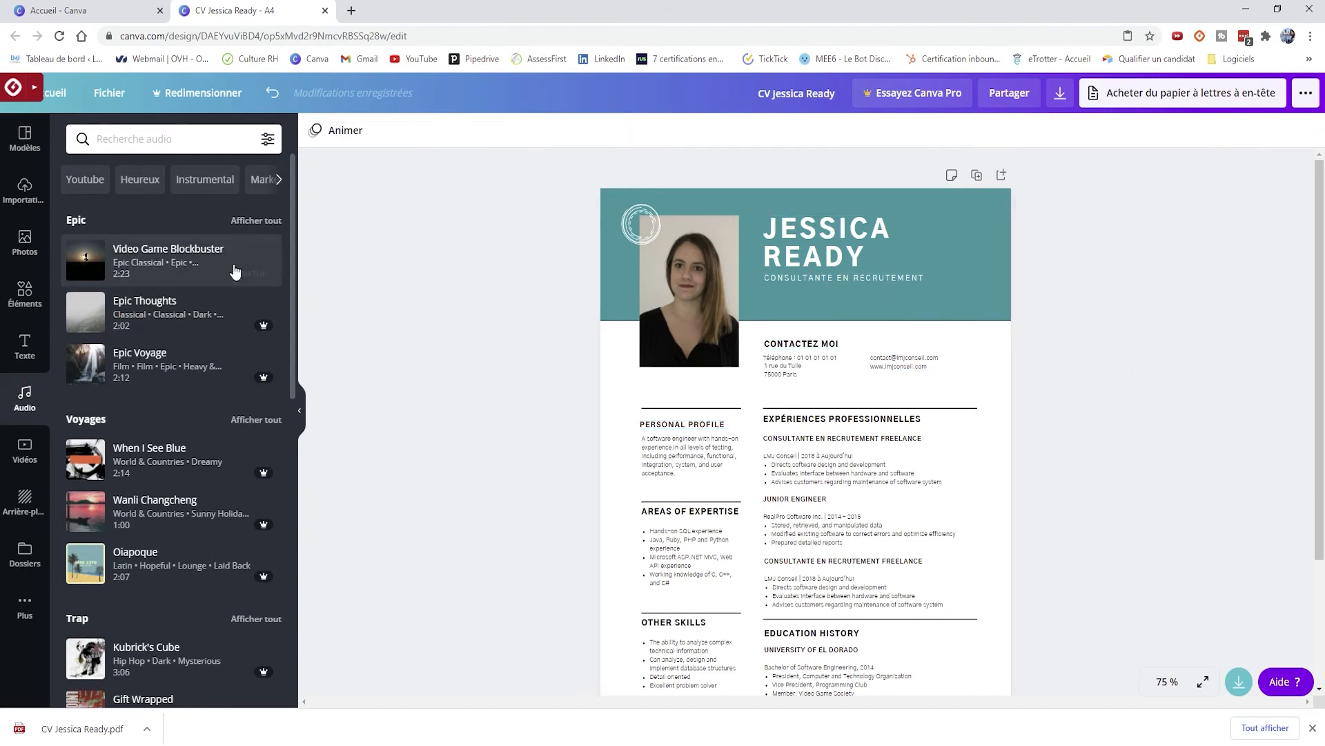
pyautogui.click(19, 138)
pyautogui.scroll(-5, 197, 484)
pyautogui.scroll(-10, 196, 483)
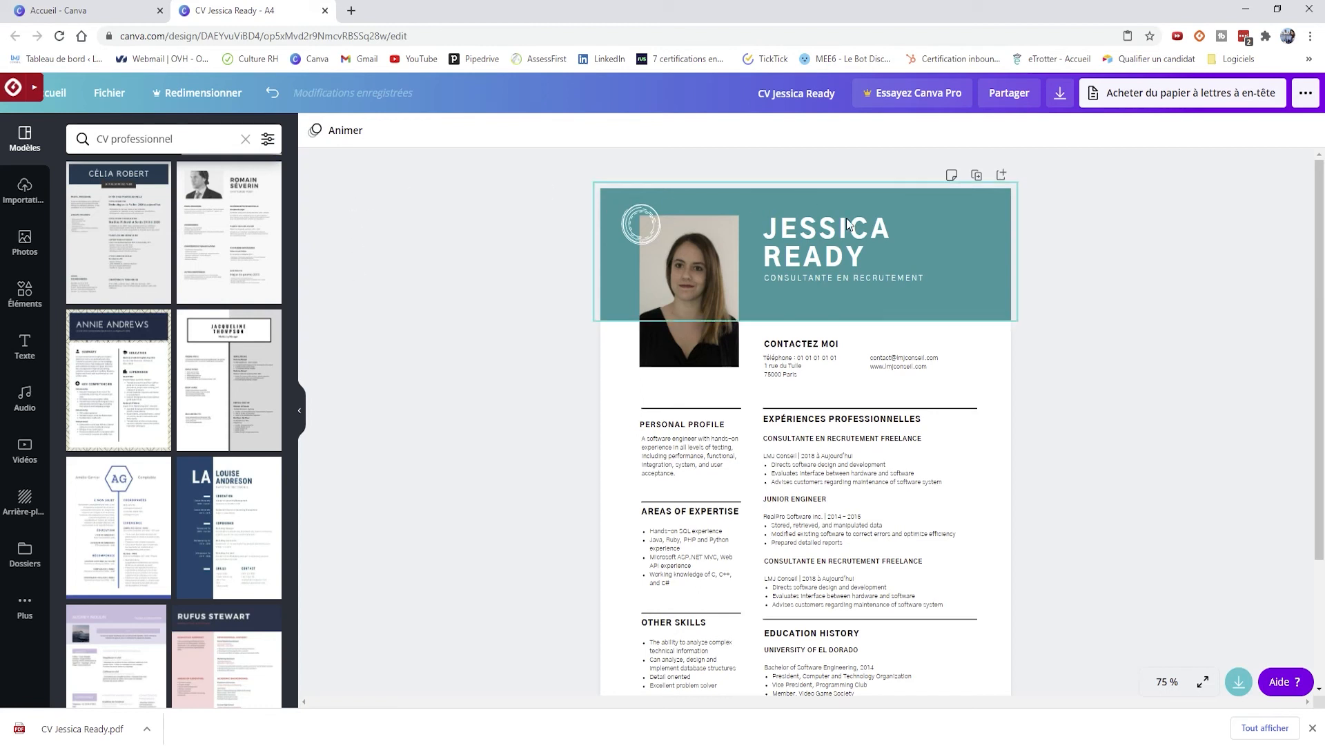
# - Find the LMJ Conseil Etsy shop via 'etsy lmj' in a new tab, then browse its CV listings
pyautogui.click(351, 11)
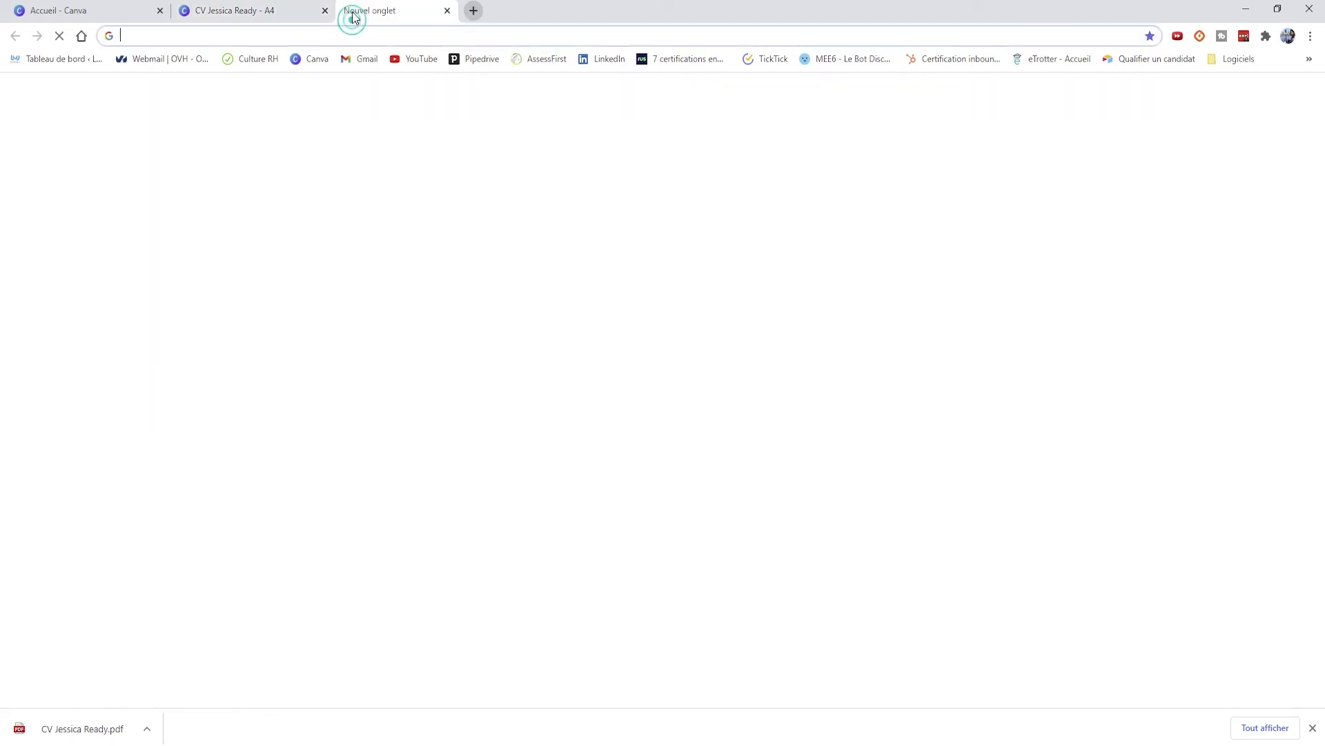
pyautogui.write('etsy lmj')
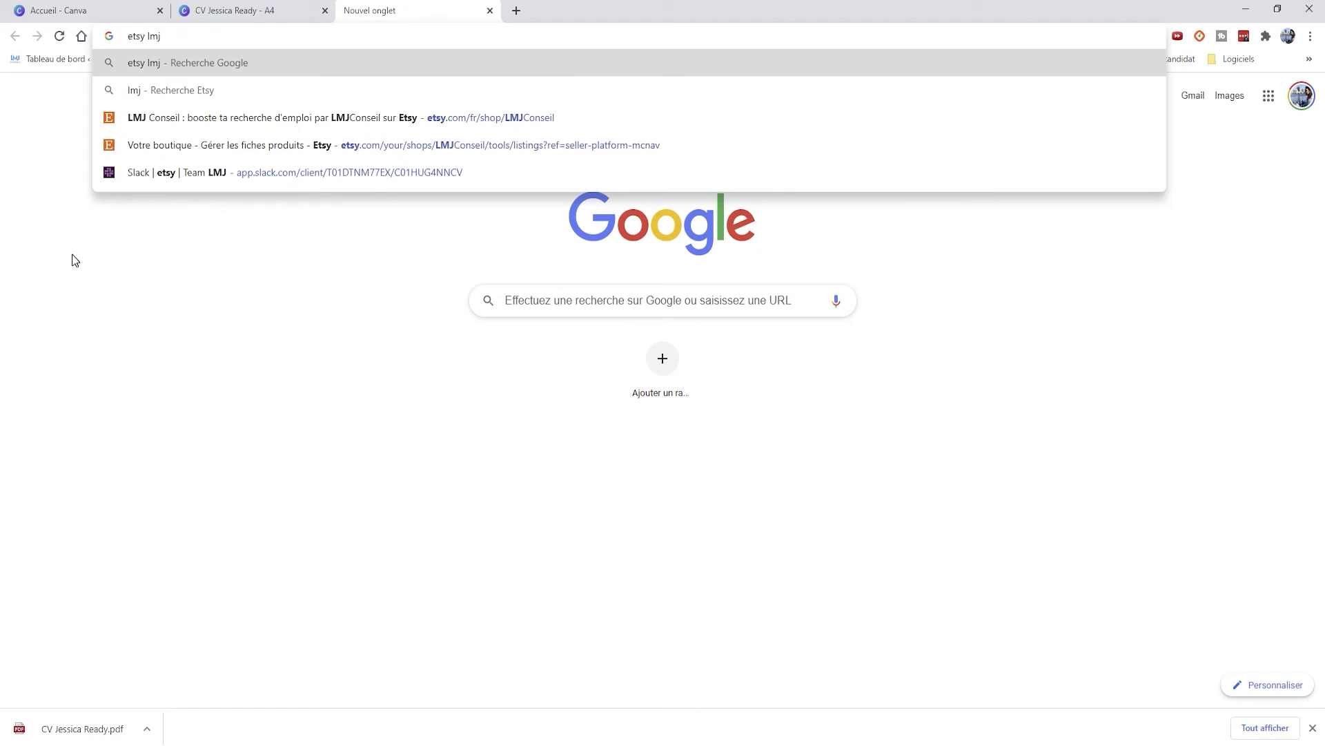
pyautogui.click(385, 118)
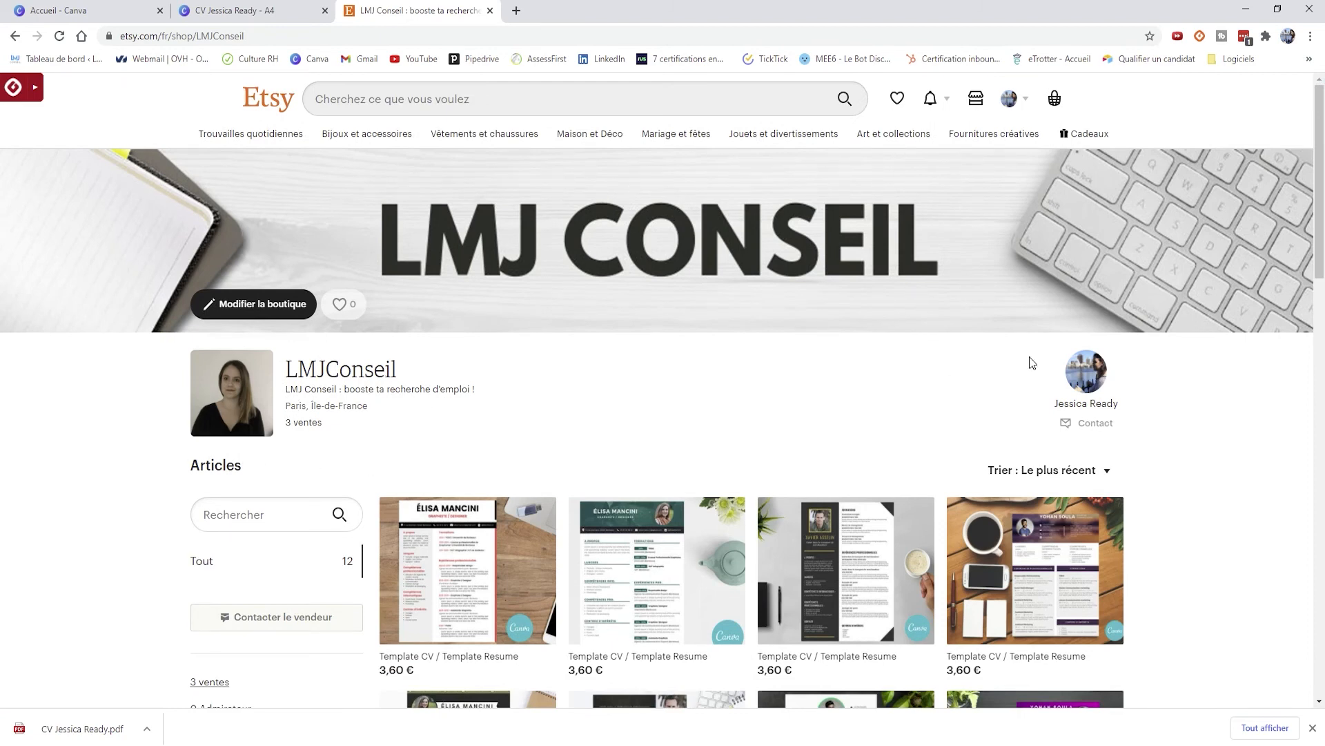
pyautogui.scroll(-4, 889, 417)
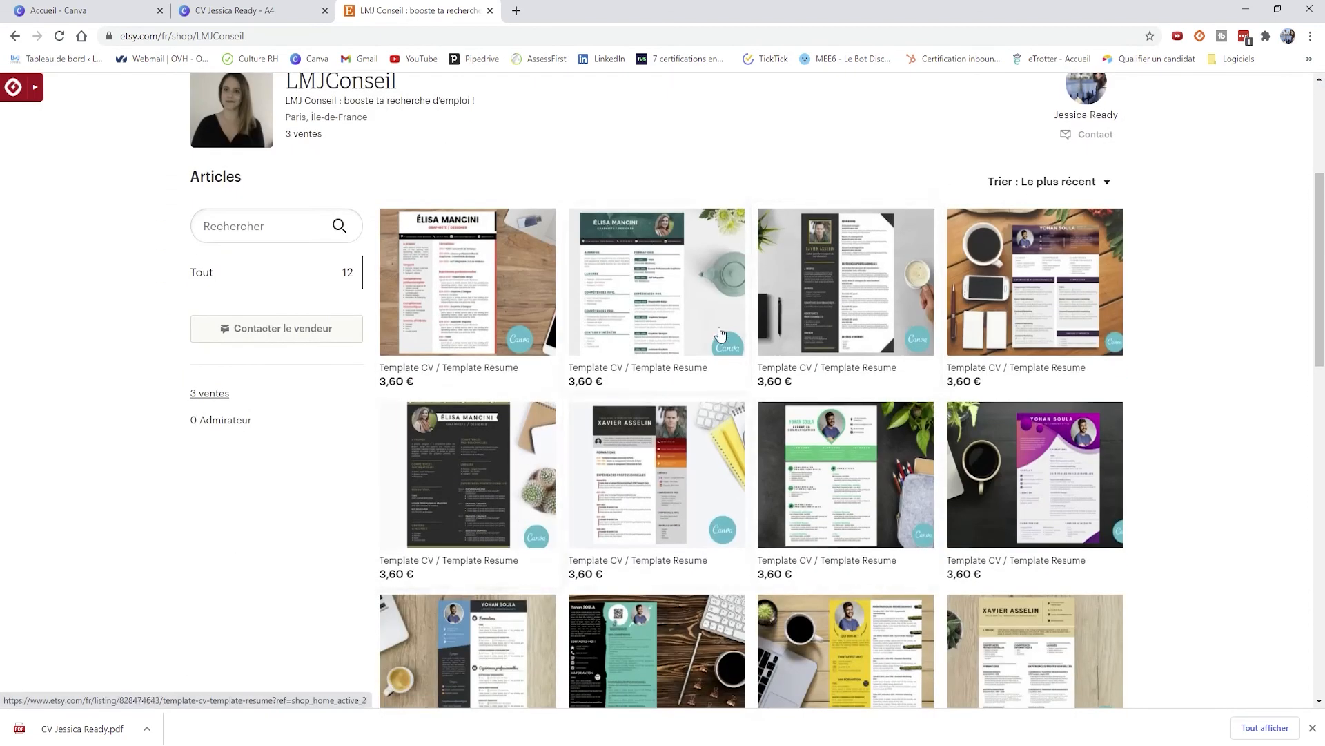
pyautogui.scroll(-1, 1236, 459)
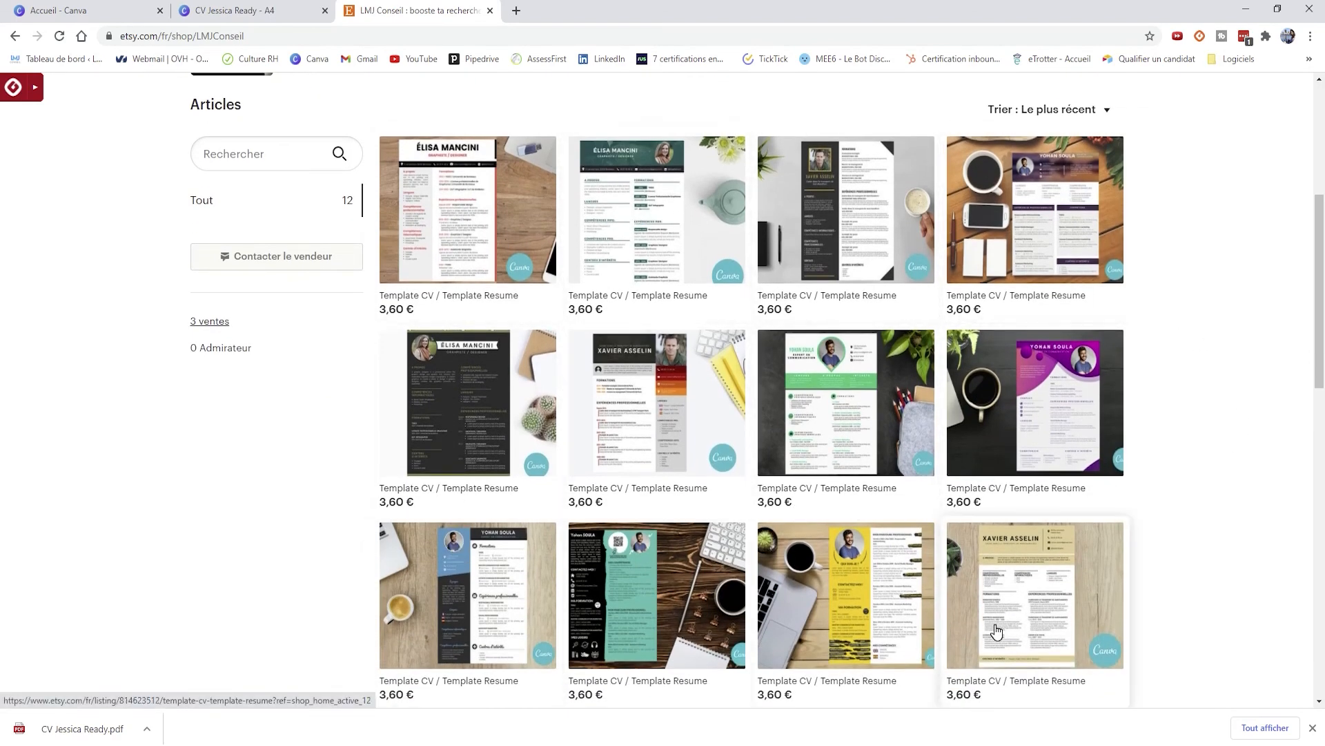
pyautogui.scroll(-1, 996, 631)
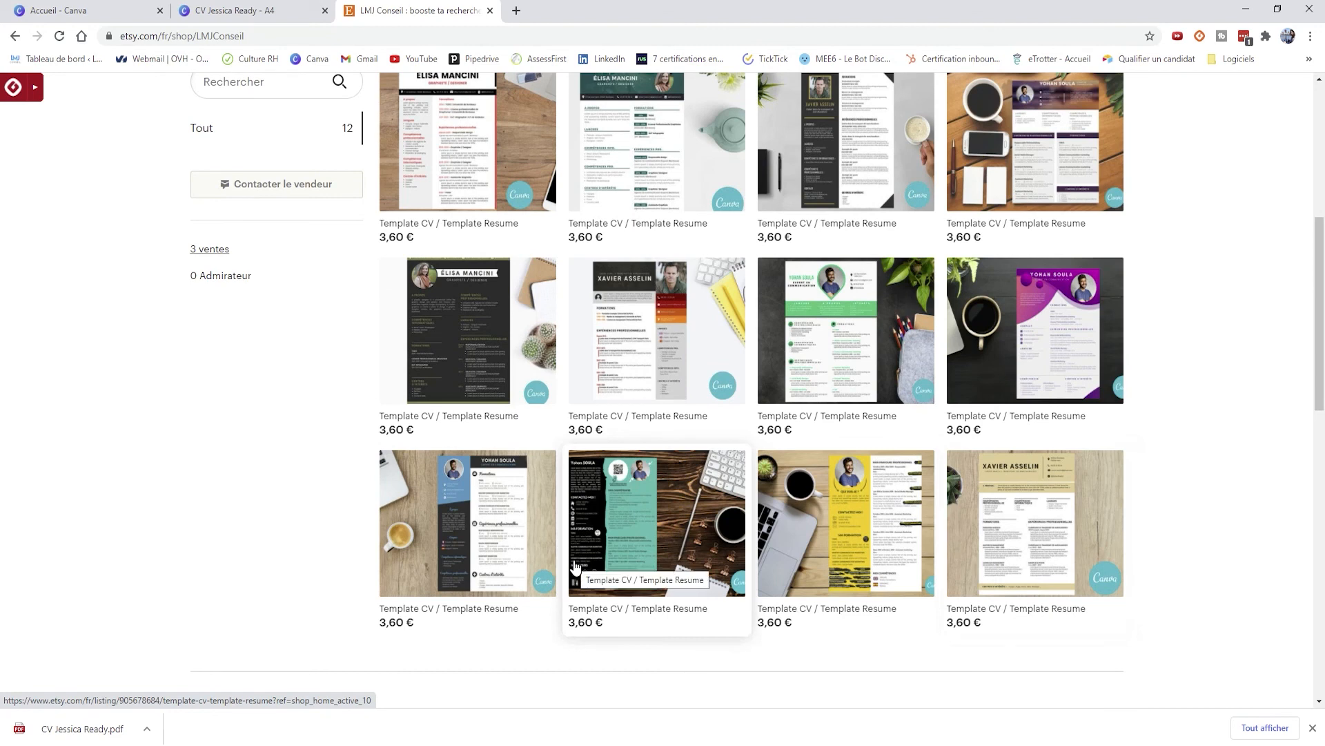
pyautogui.scroll(1, 575, 566)
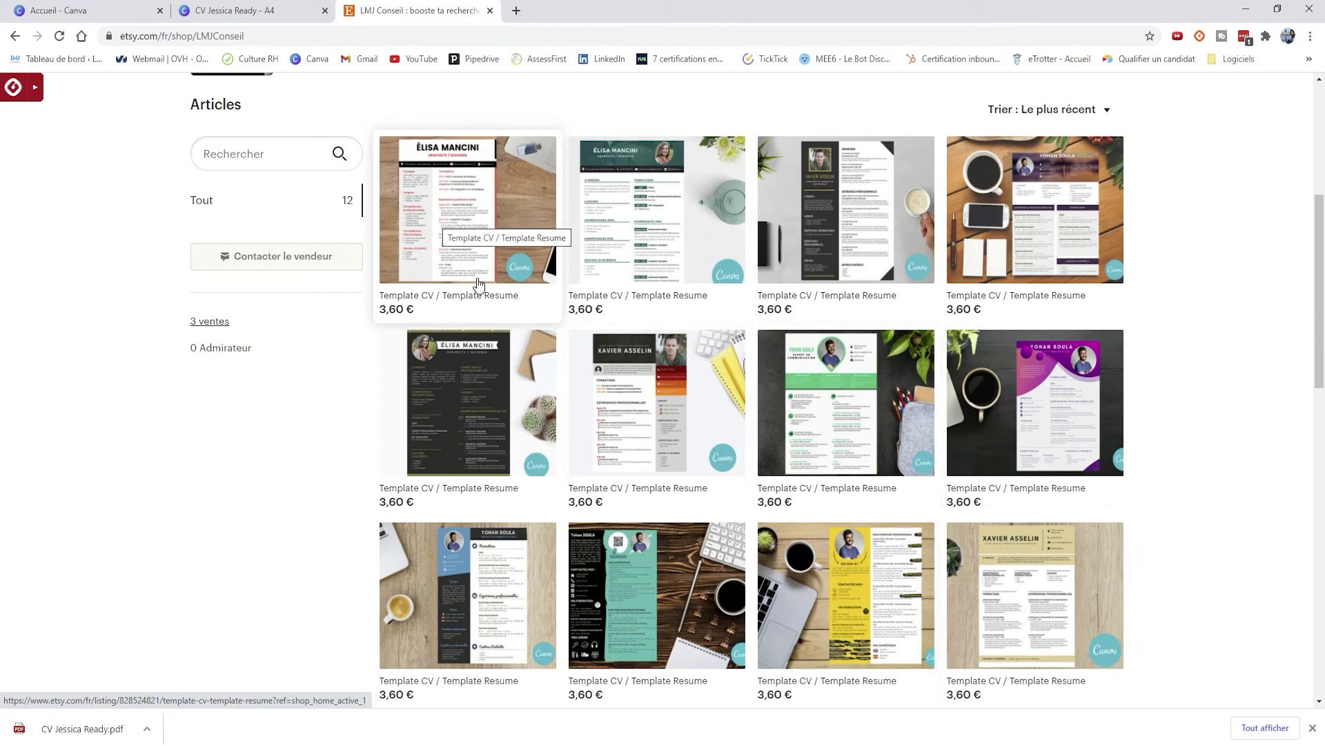
pyautogui.click(176, 11)
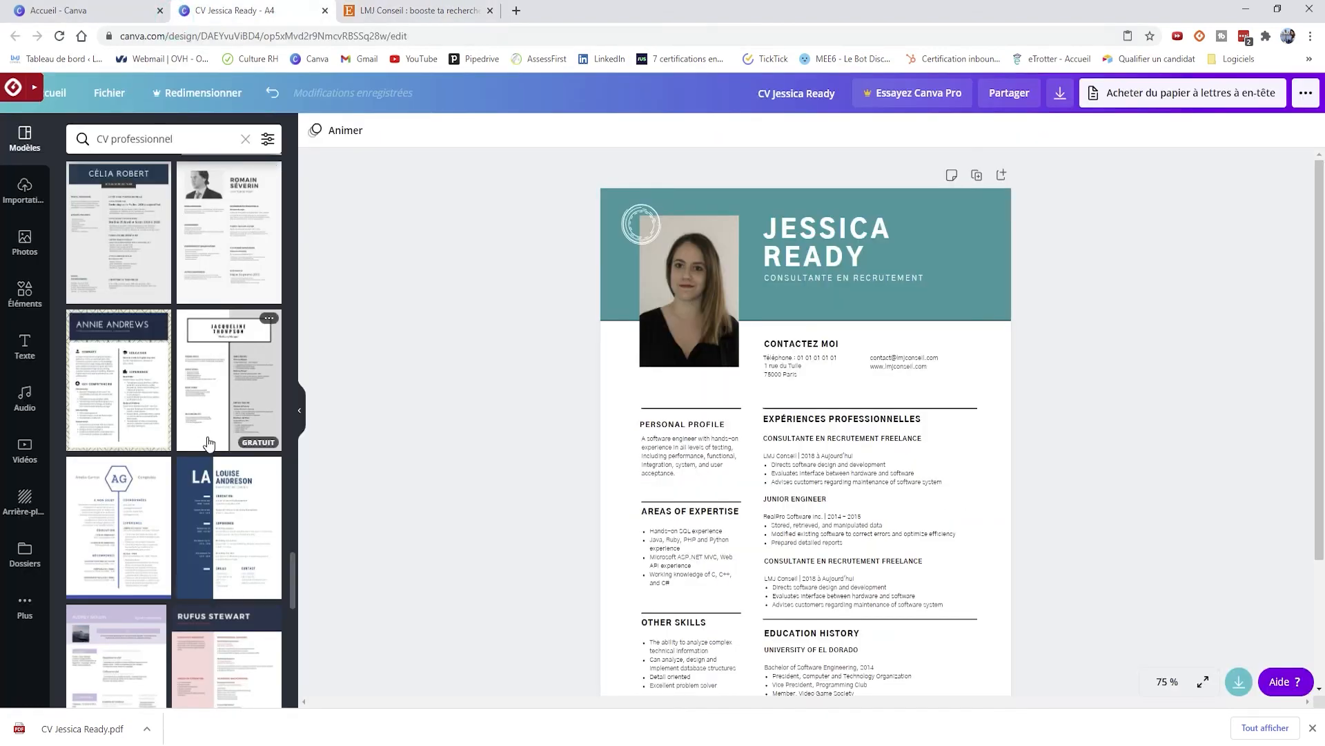
# - Clear the CV professionnel search and scroll through CV categories like CV académique and universitaire
pyautogui.scroll(-10, 207, 441)
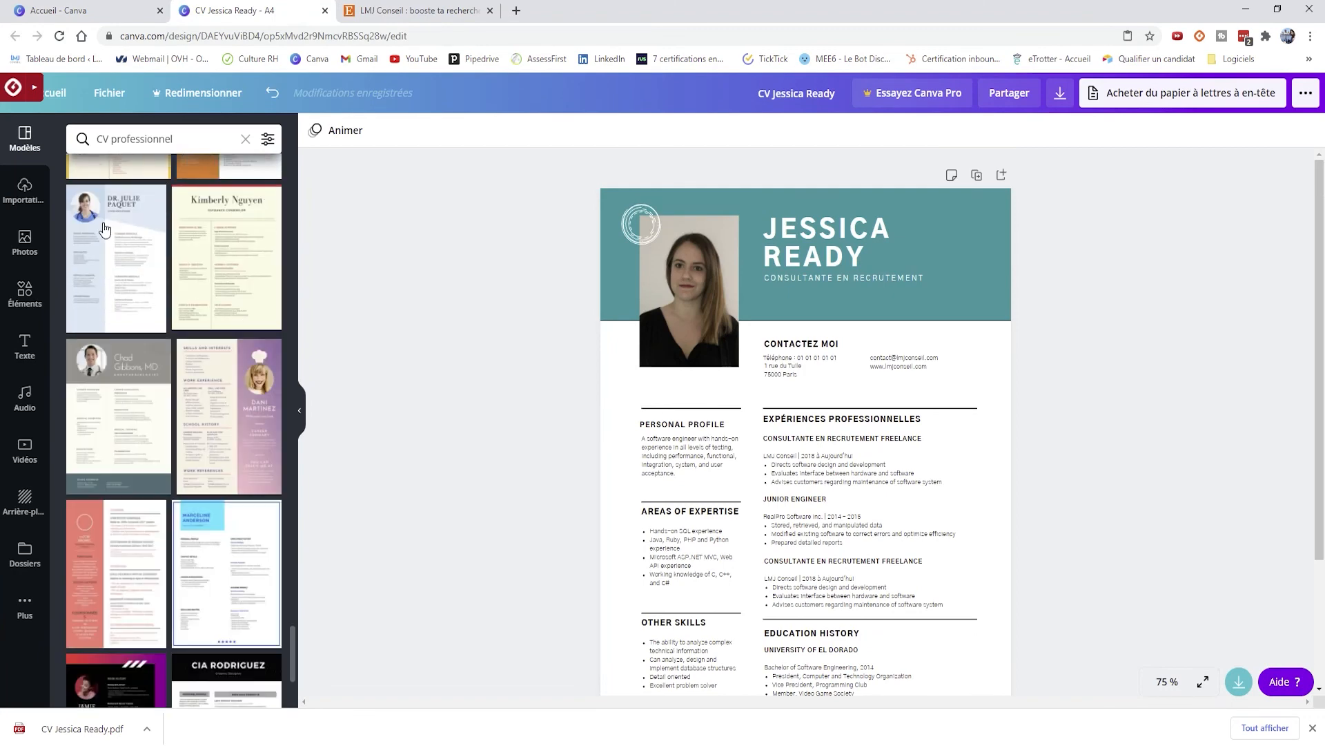
pyautogui.click(246, 140)
pyautogui.scroll(-5, 192, 440)
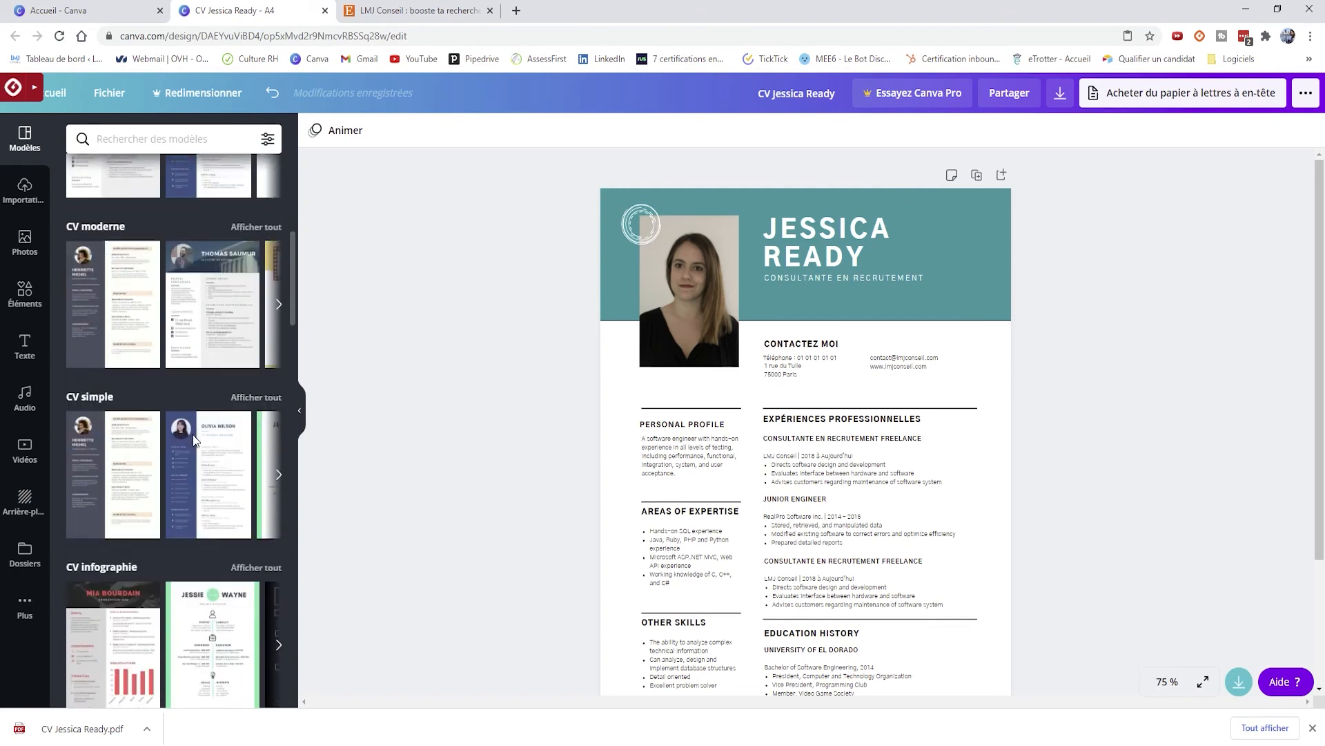
pyautogui.scroll(-10, 193, 439)
pyautogui.scroll(-8, 193, 439)
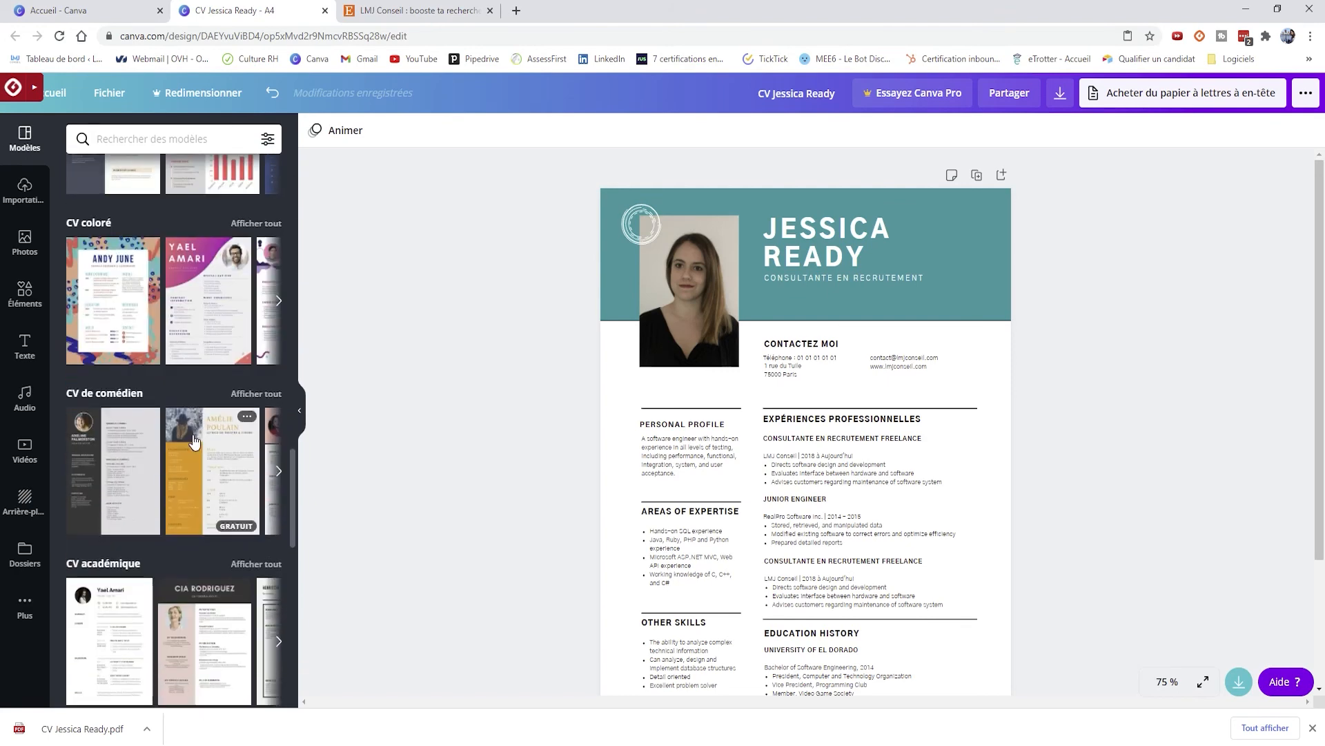
pyautogui.scroll(-5, 193, 439)
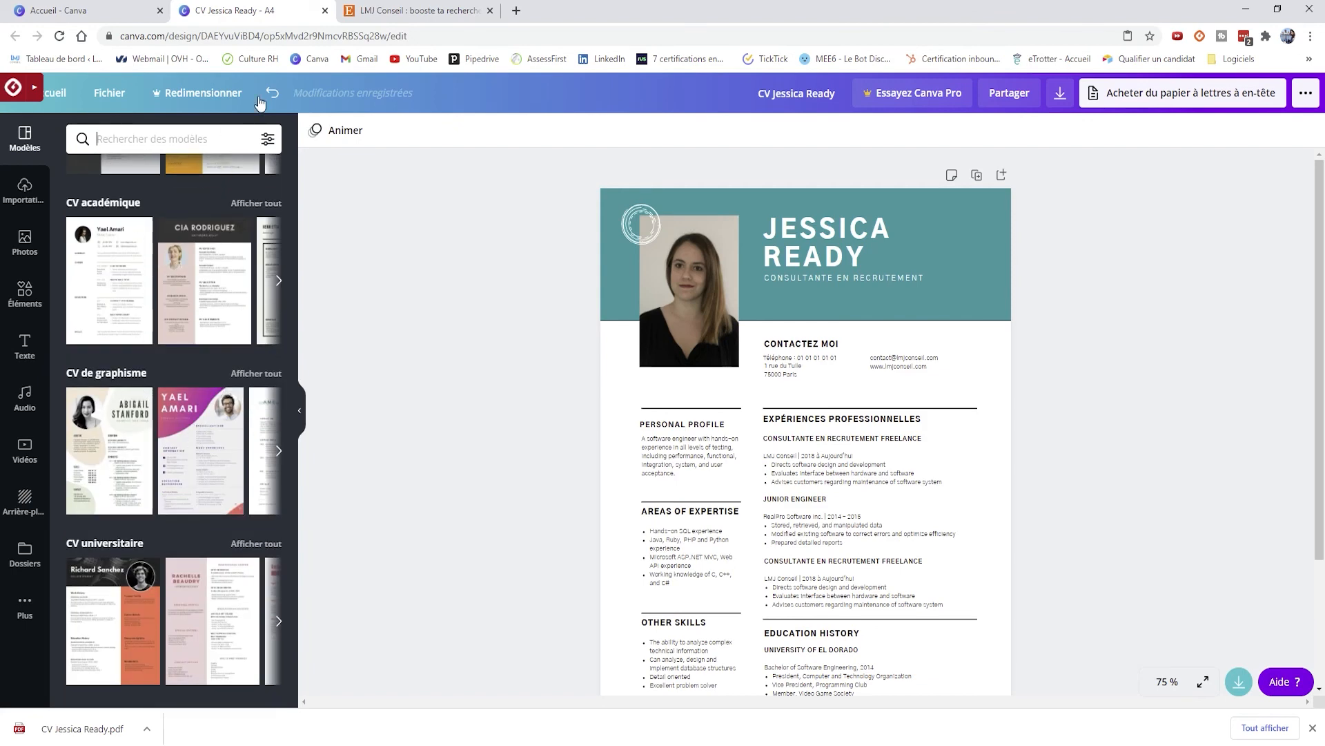
pyautogui.click(400, 10)
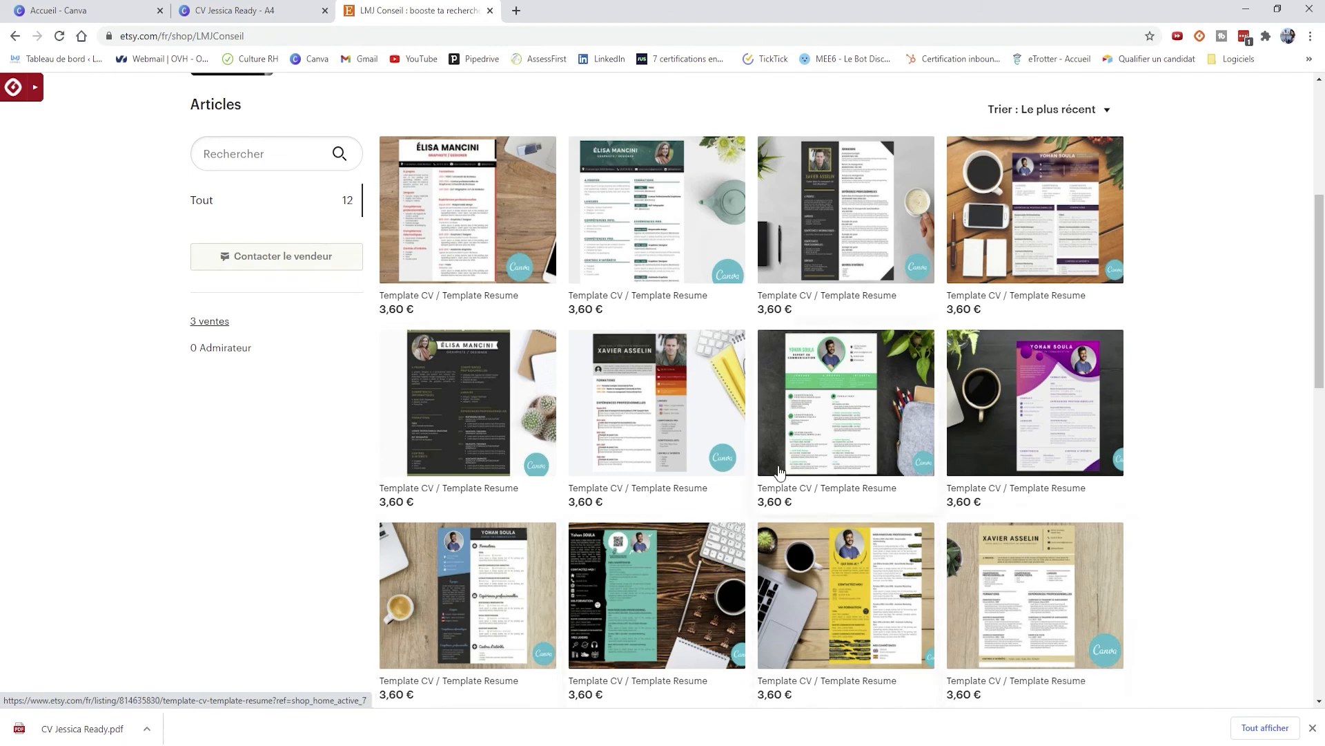
# - Browse the LMJConseil shop's 12 Canva CV templates at 3,60 € each, then return to the Canva CV design
pyautogui.scroll(2, 1098, 234)
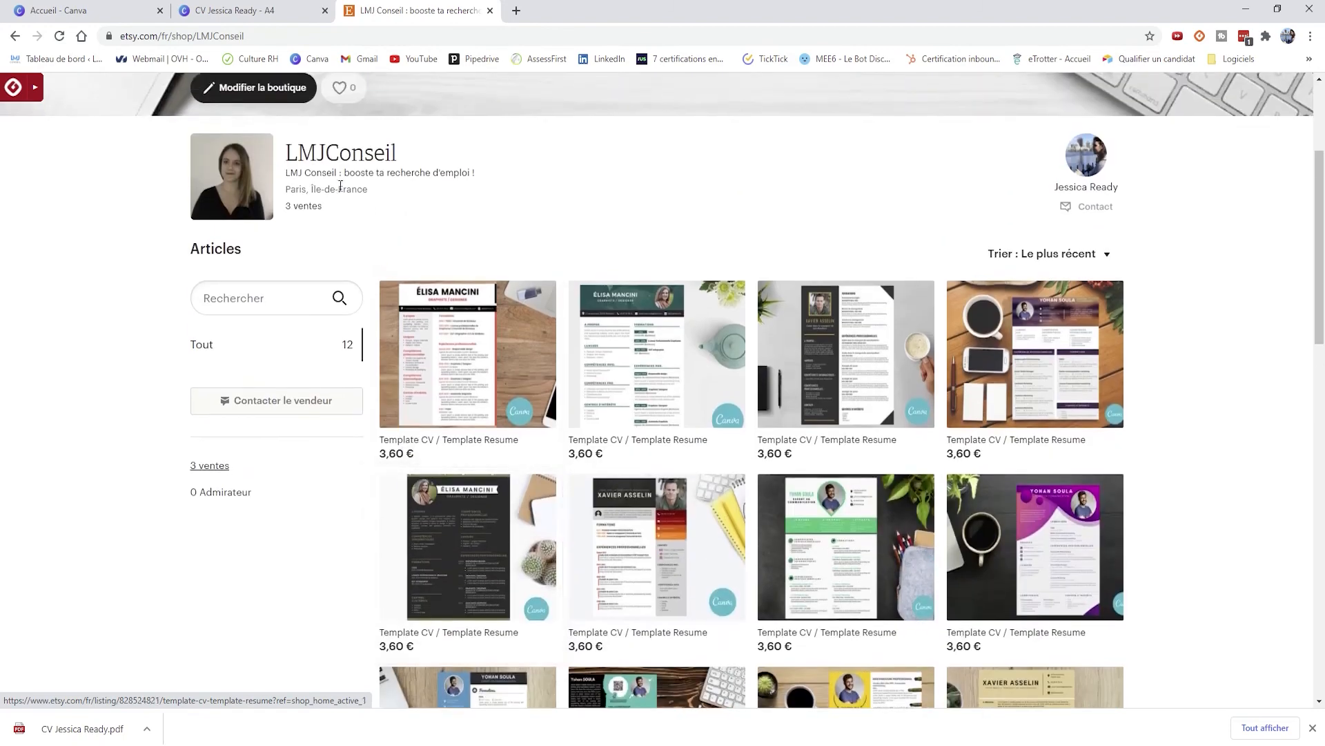
pyautogui.scroll(-4, 946, 324)
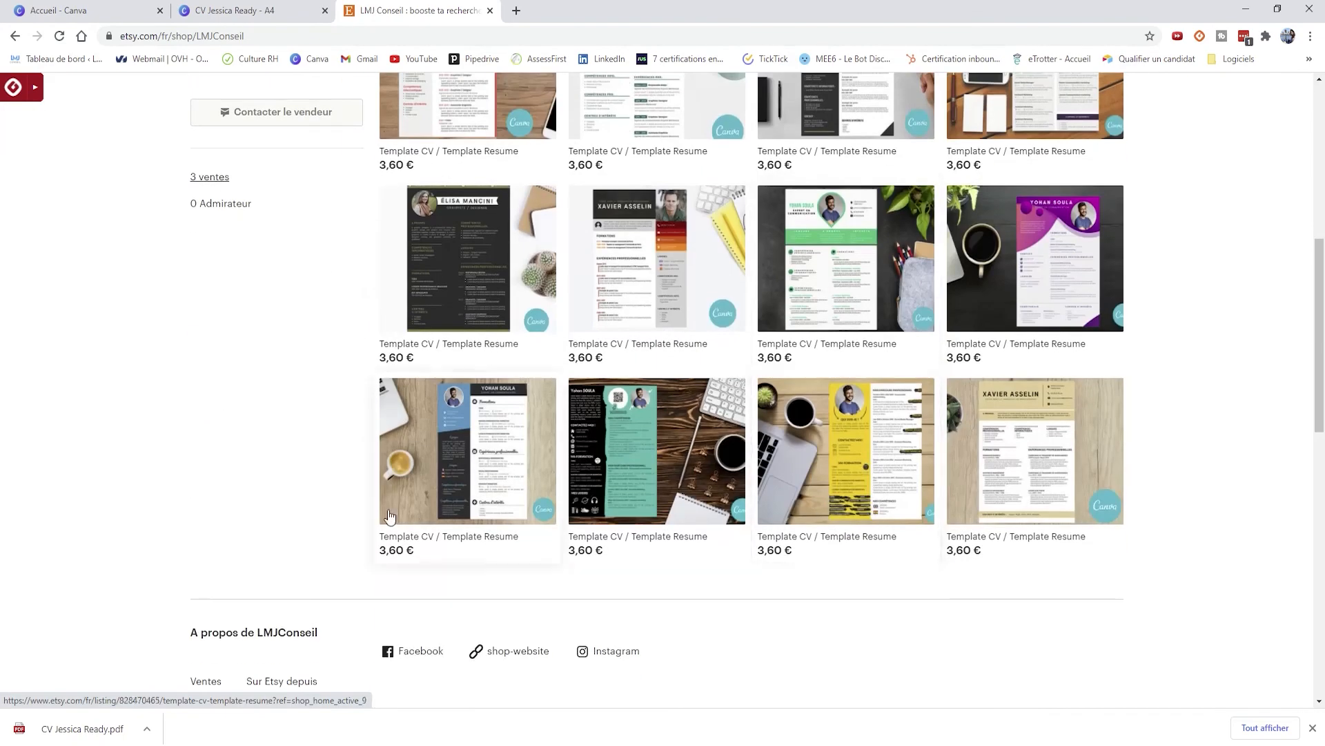
pyautogui.scroll(3, 958, 405)
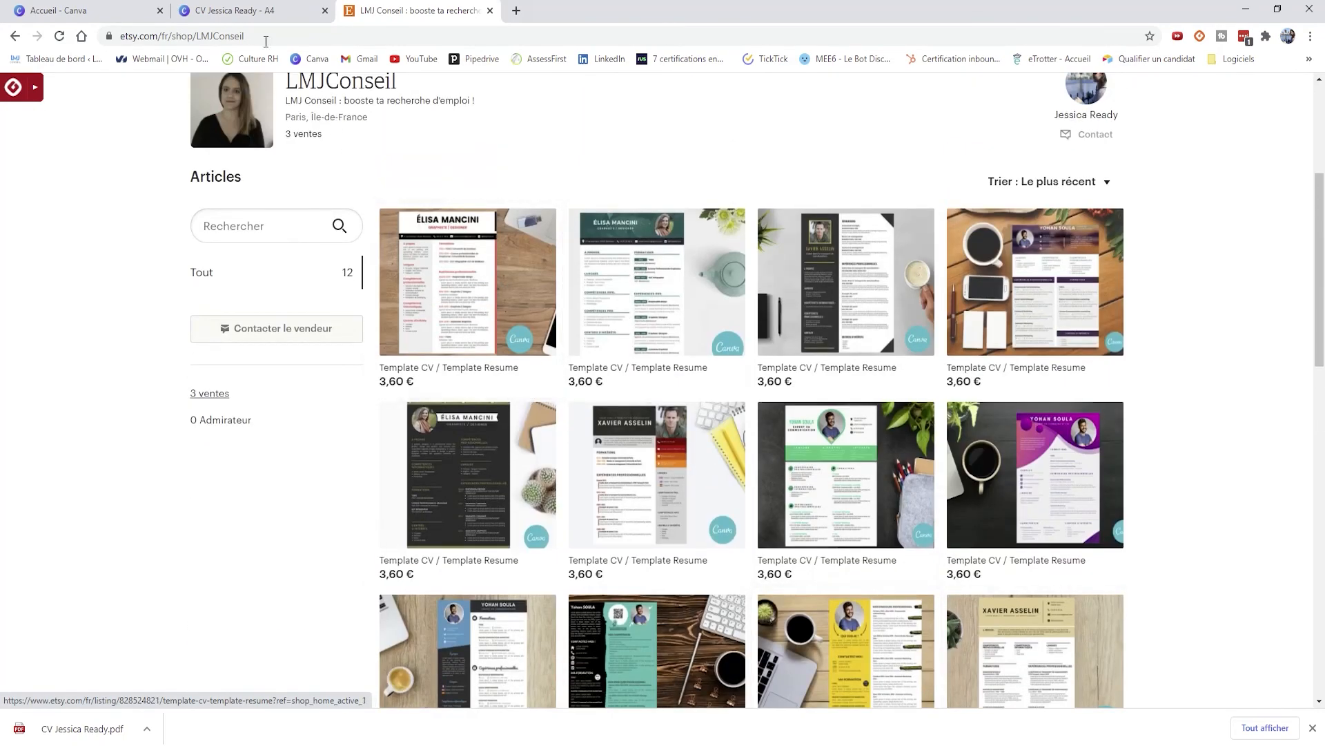
pyautogui.click(235, 11)
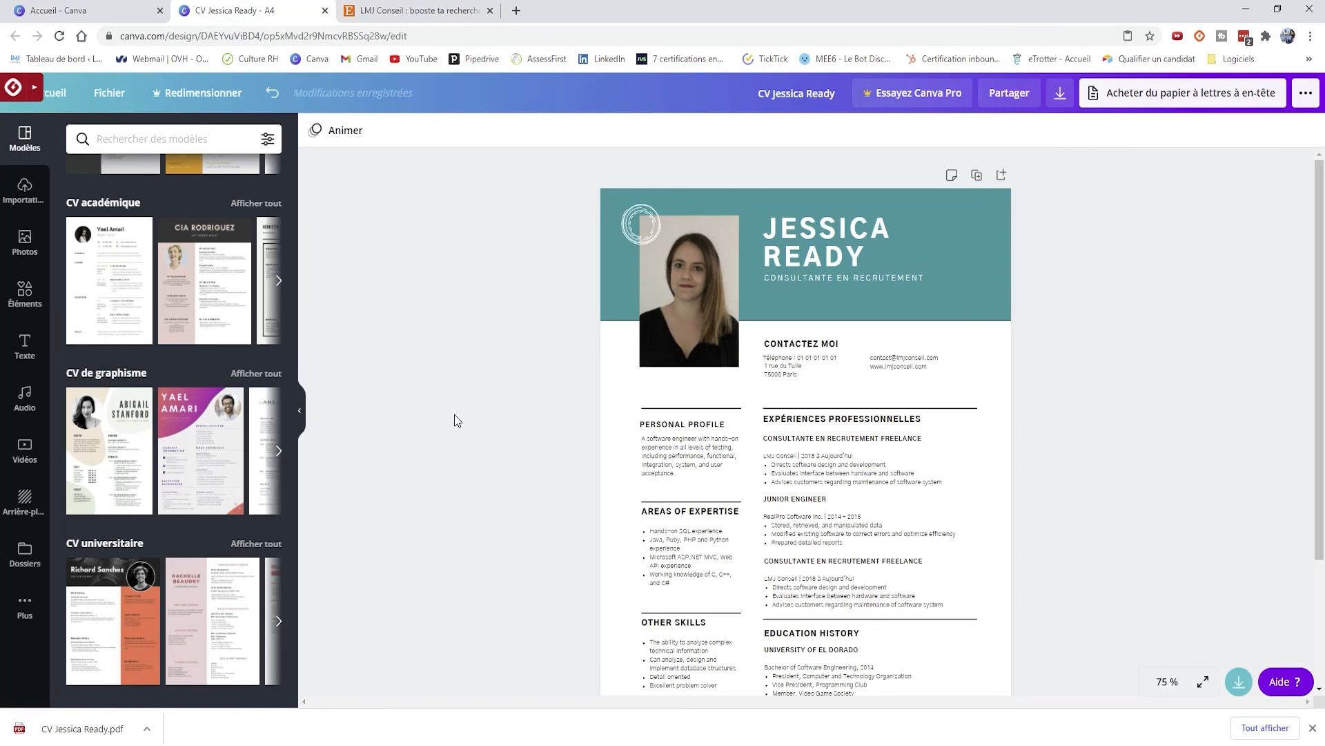